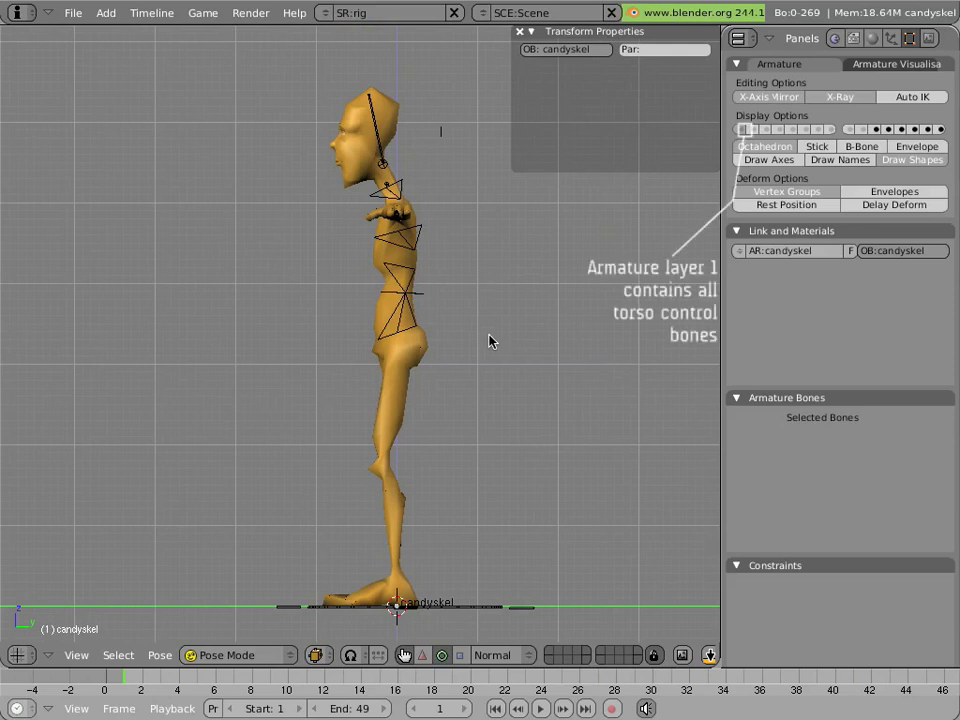
- Try moving the whole character with the body control bone around the feet, then cancel the move
middle_drag(401, 439, 448, 566)
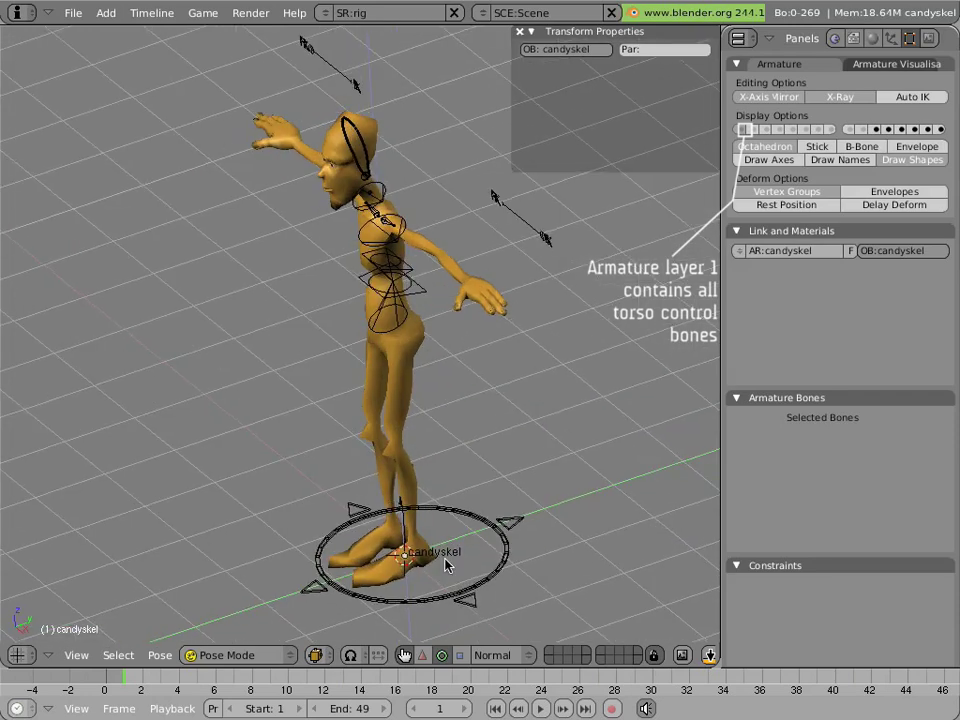
right_click(479, 580)
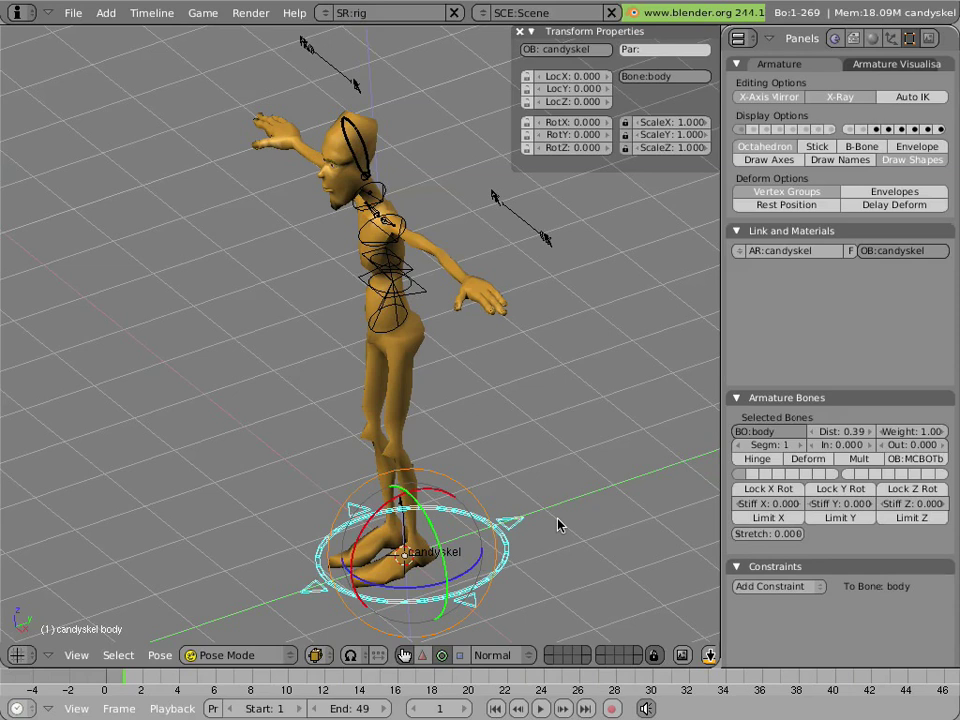
key(g)
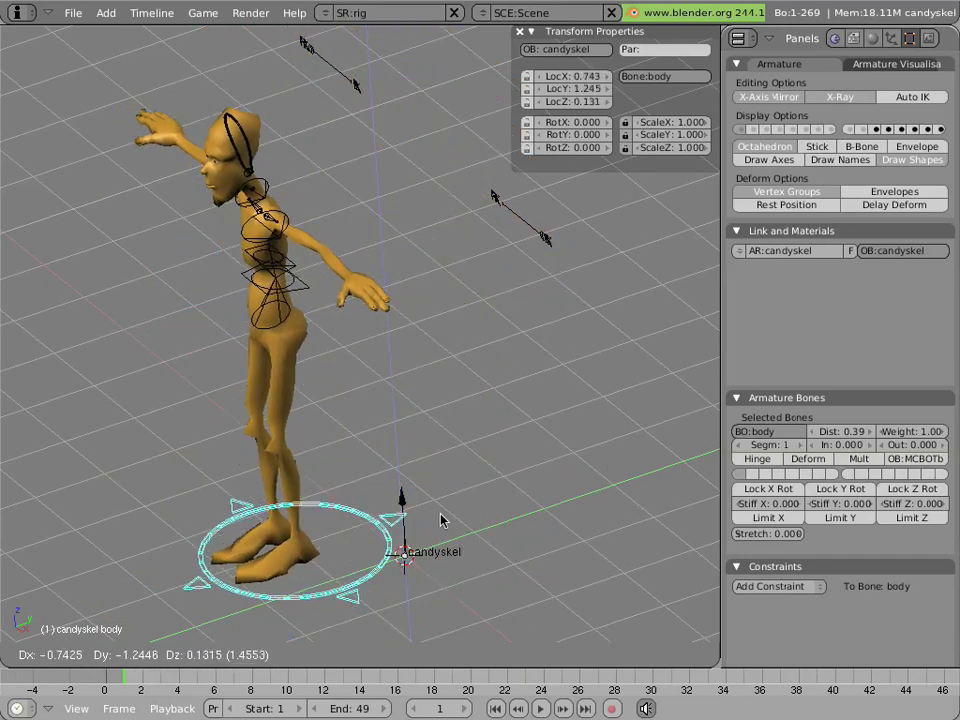
key(Escape)
- Try moving and rotating the upper body with the torso control bone at the waist, cancelling both transforms
middle_drag(259, 499, 407, 274)
right_click(407, 274)
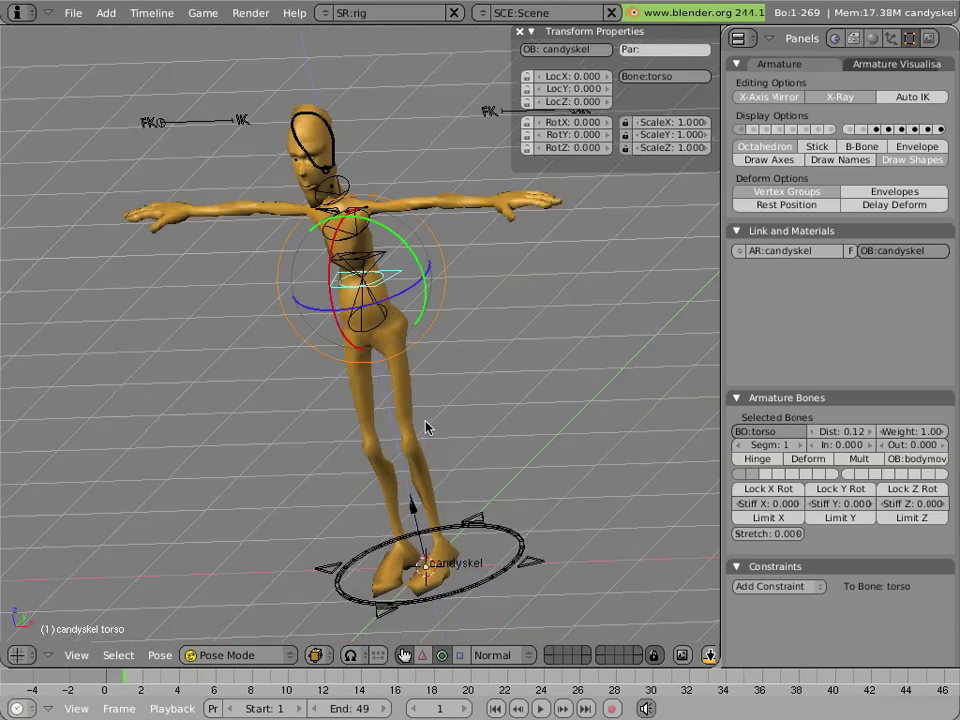
key(g)
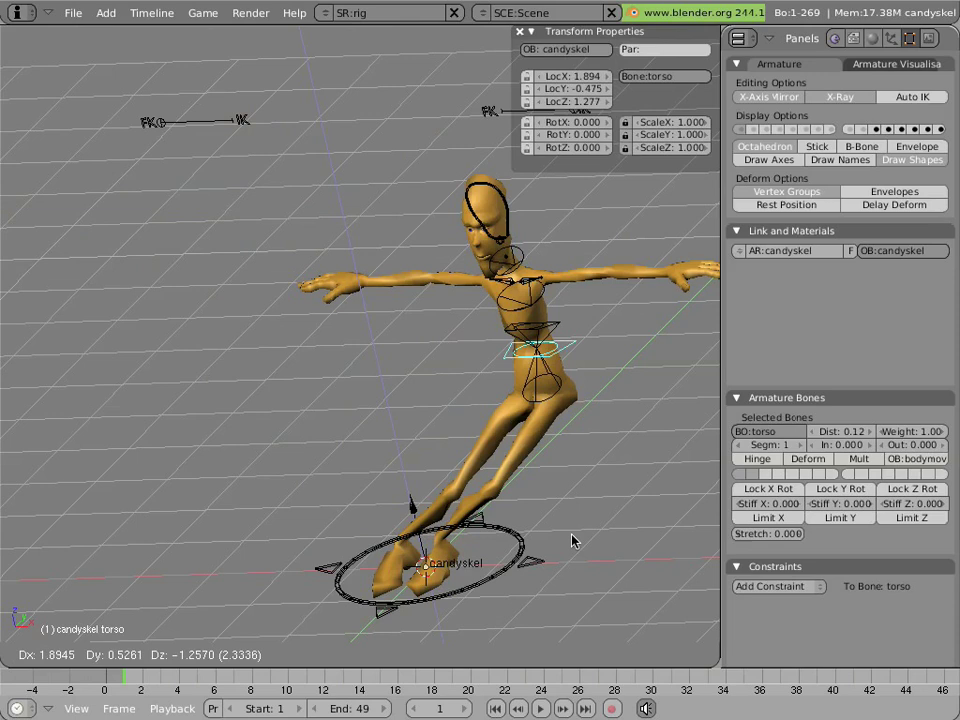
key(Escape)
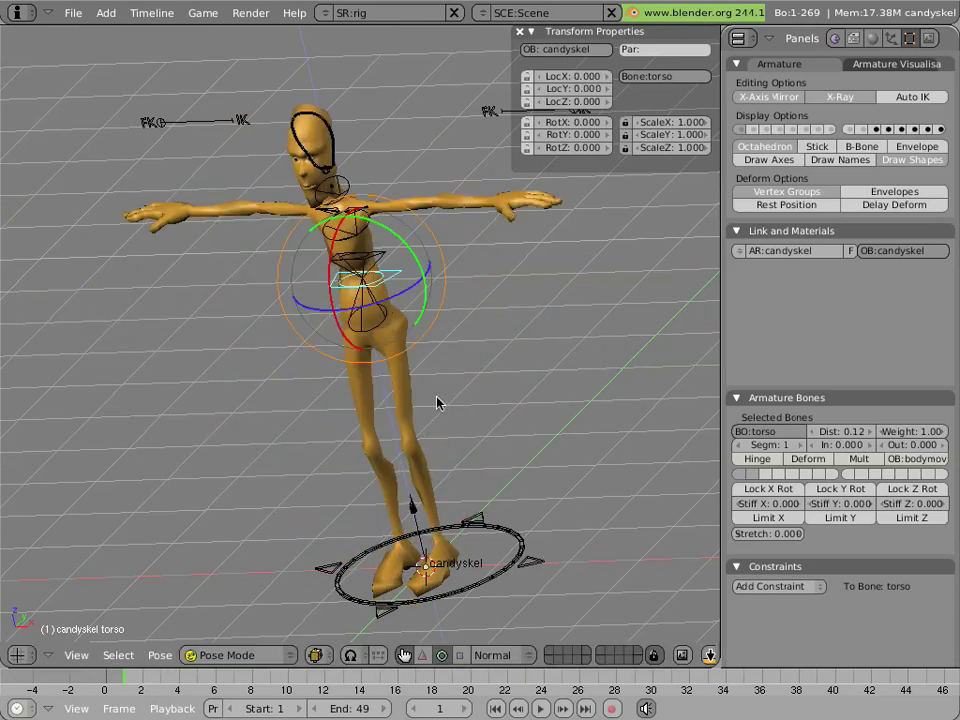
key(r)
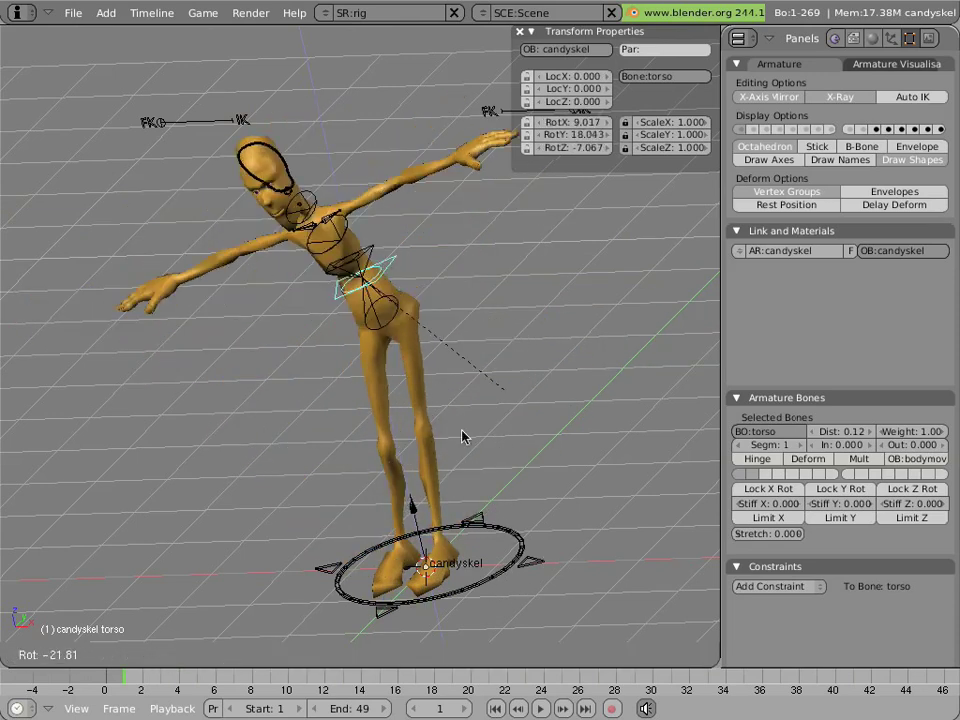
key(Escape)
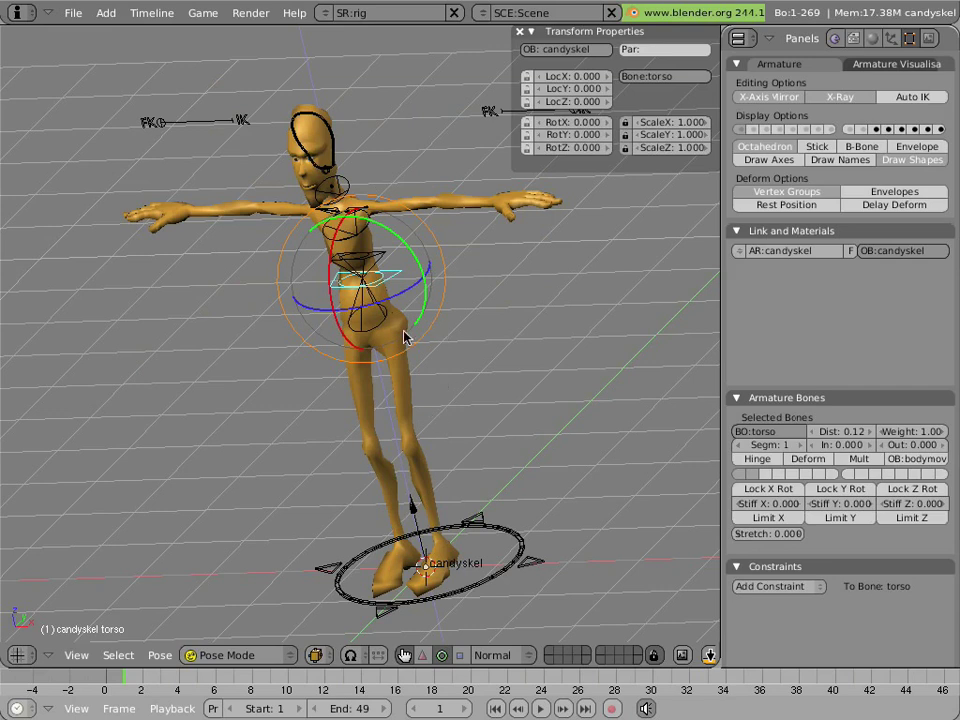
- Try rotating the lowback control bone in side view to swing the hips backward, and cancel it
scroll(400, 340, up, 4)
middle_drag(395, 350, 388, 410)
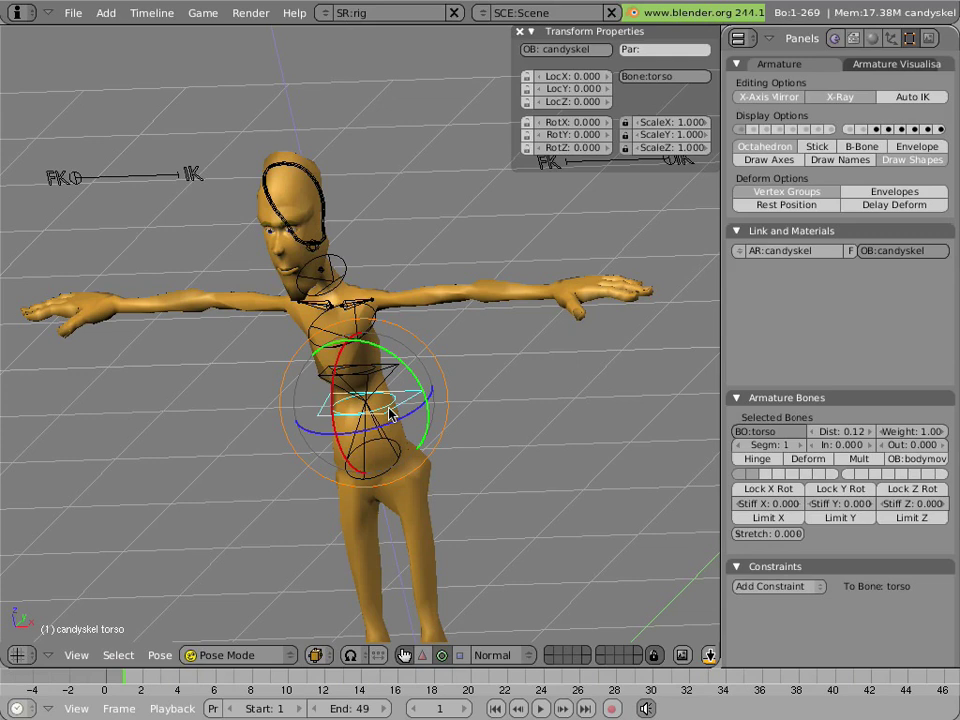
key(KP_3)
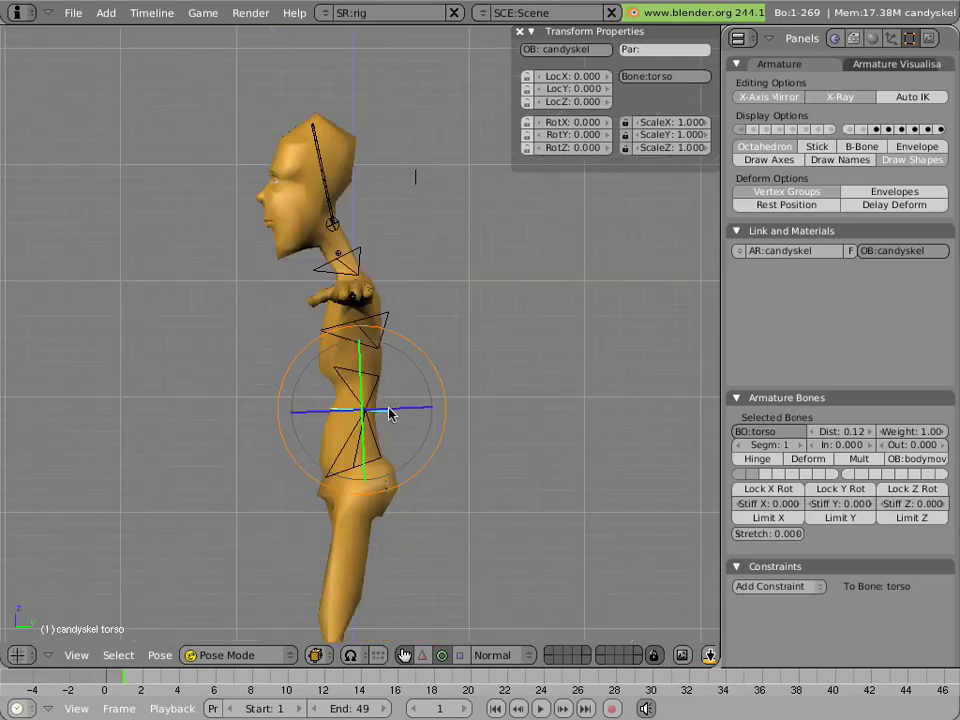
right_click(382, 455)
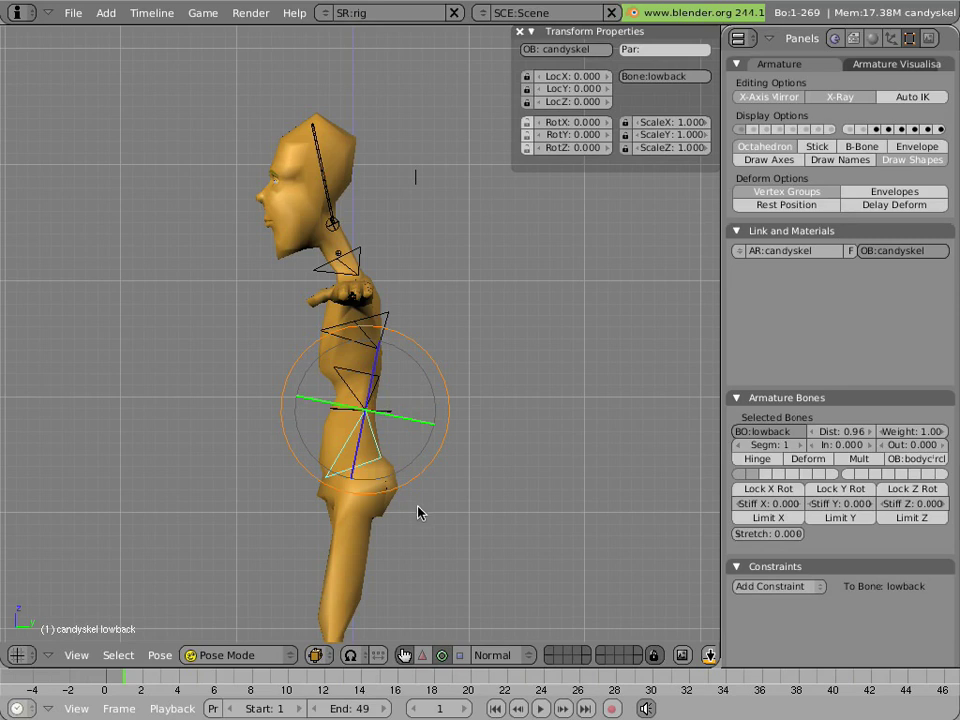
key(r)
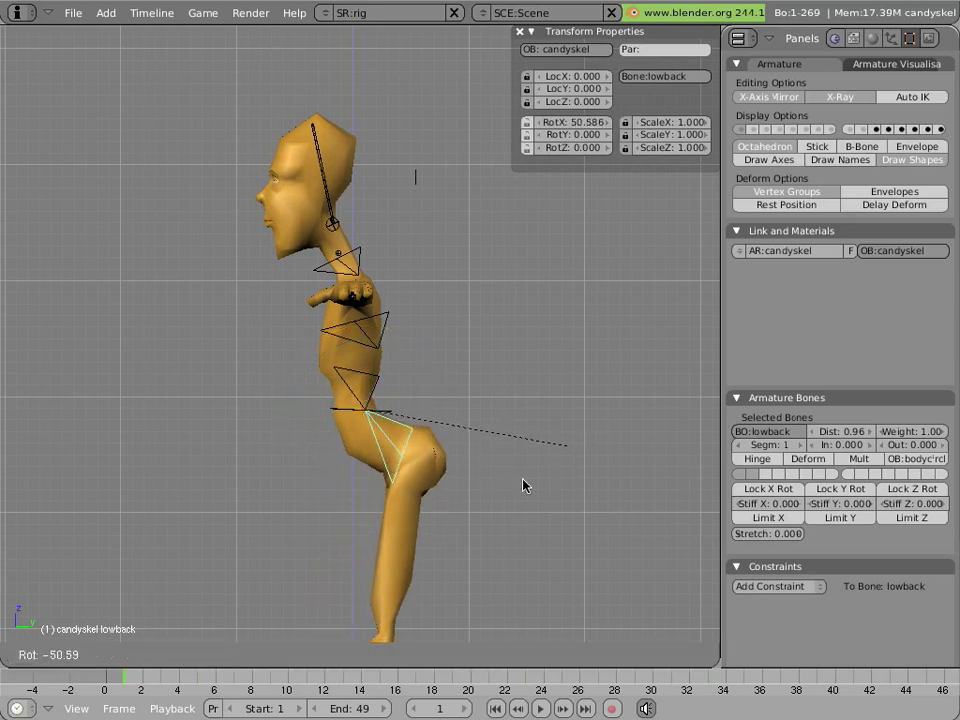
key(Escape)
- Try twisting the hips with a free trackball rotation of the lowback bone, and cancel it
middle_drag(403, 454, 372, 513)
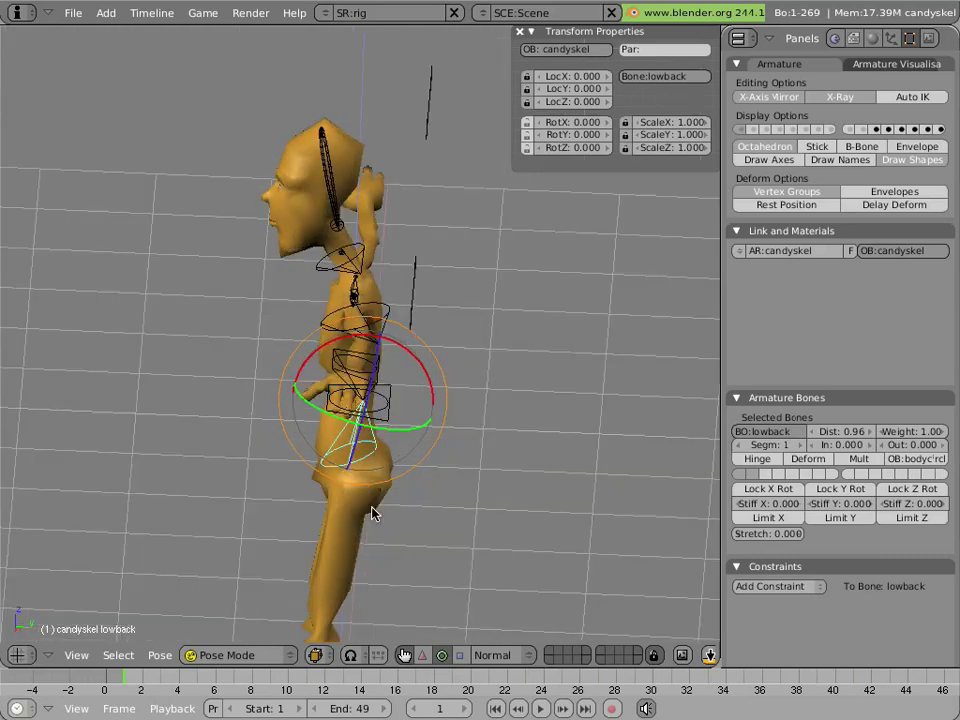
scroll(350, 514, up, 2)
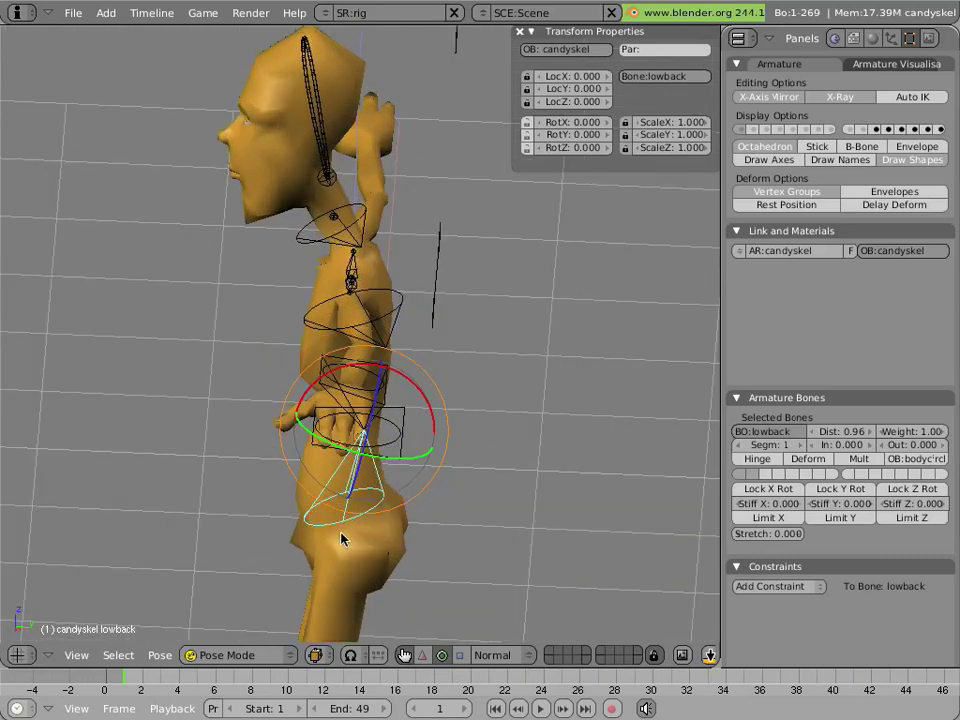
key(KP_3)
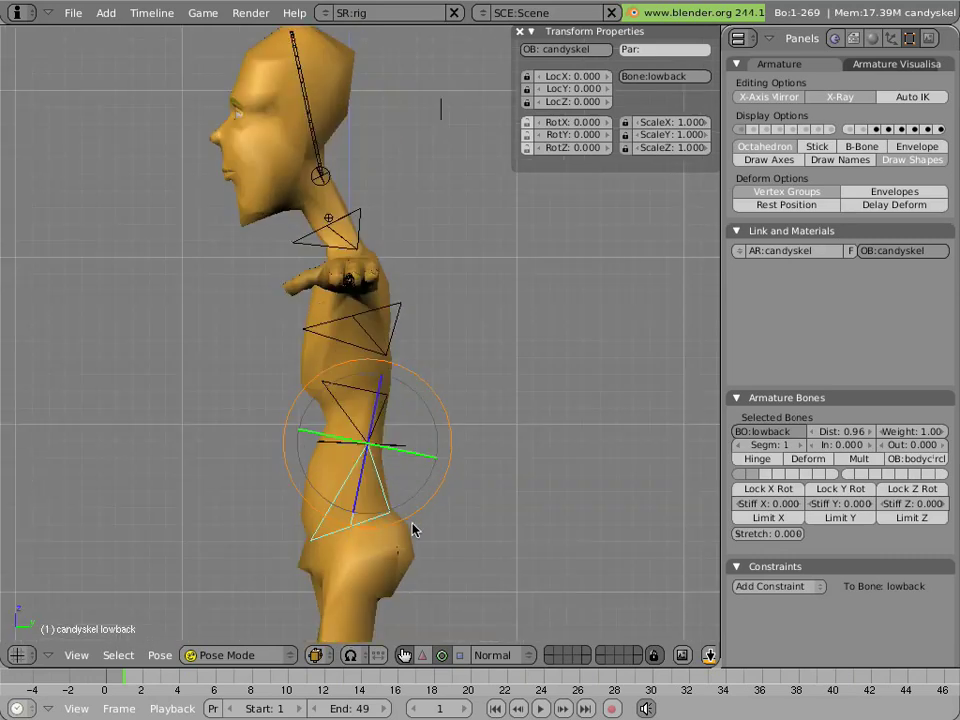
drag(364, 510, 438, 562)
key(Escape)
key(r)
key(r)
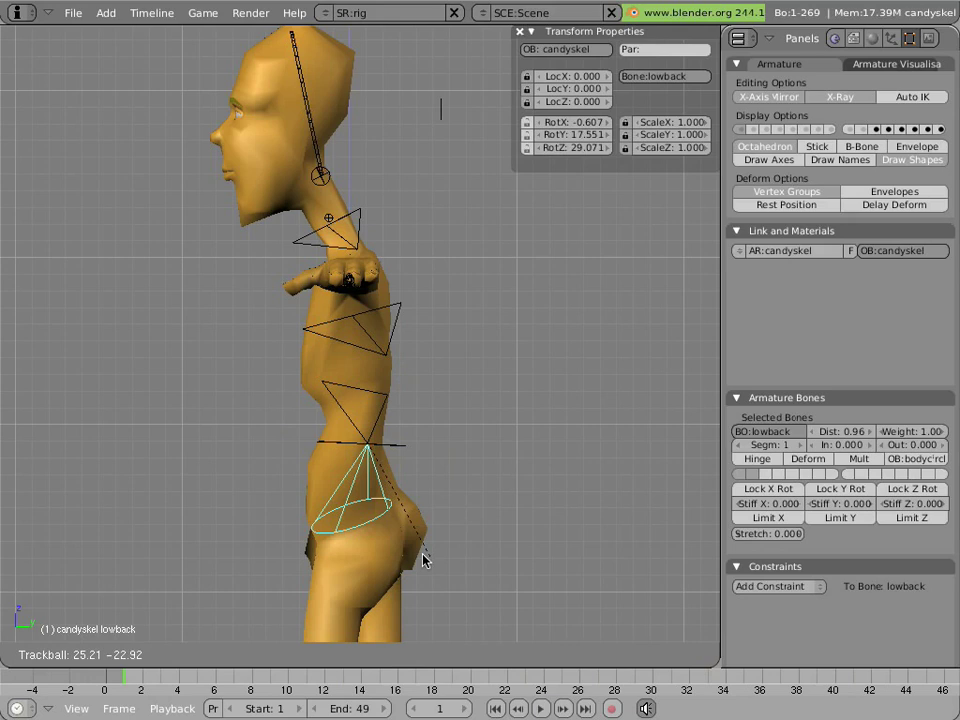
drag(536, 498, 435, 553)
key(Escape)
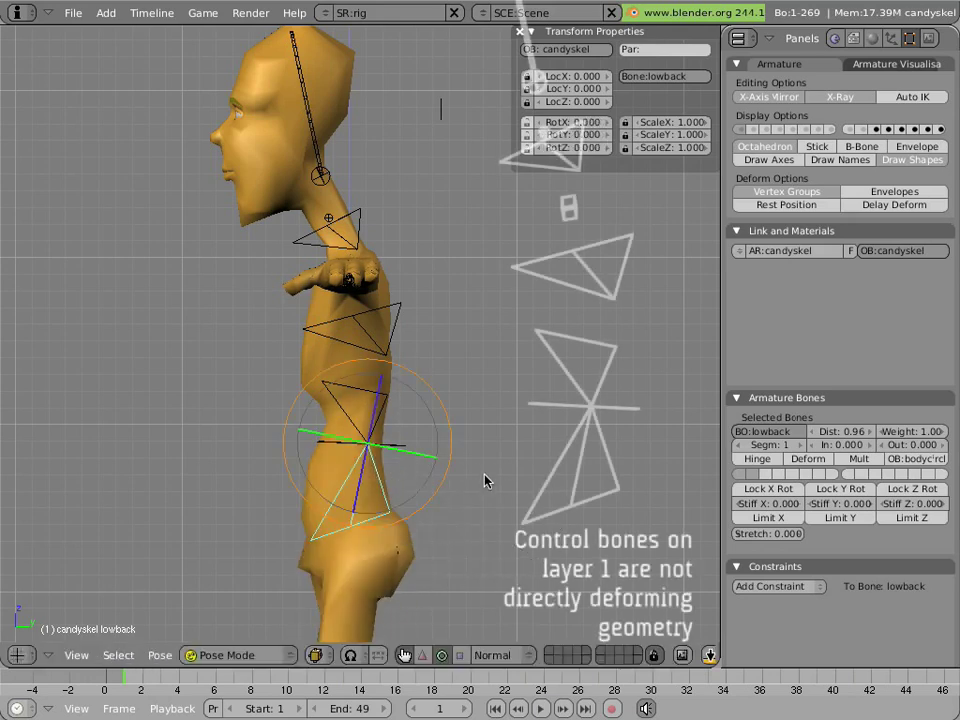
- Try rotating the midback bone above the waist and the torso bone, cancelling each rotation
right_click(362, 402)
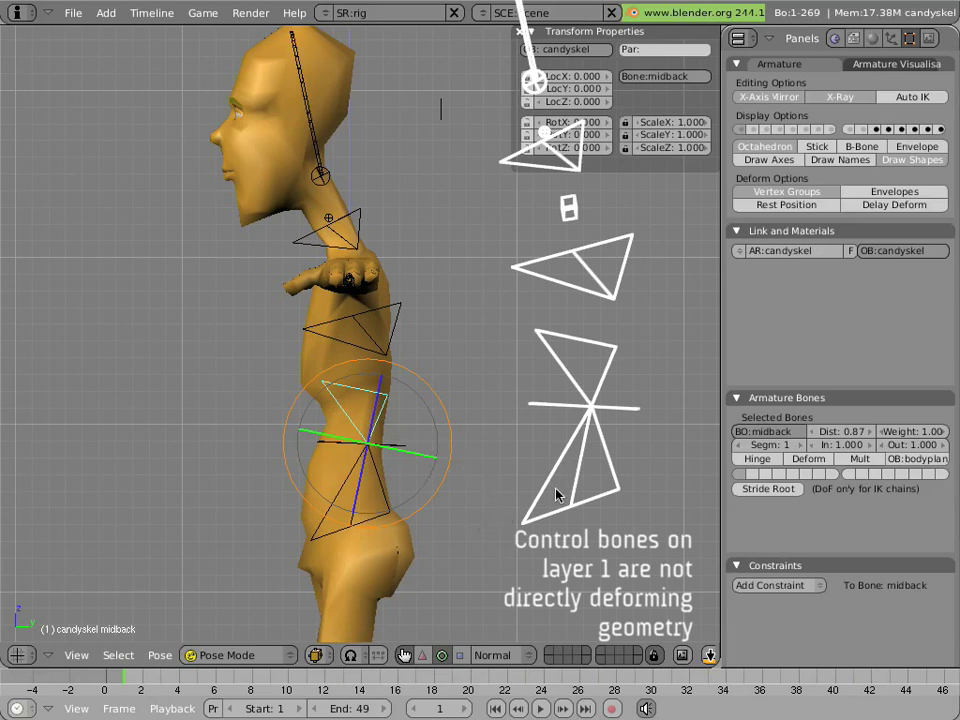
key(r)
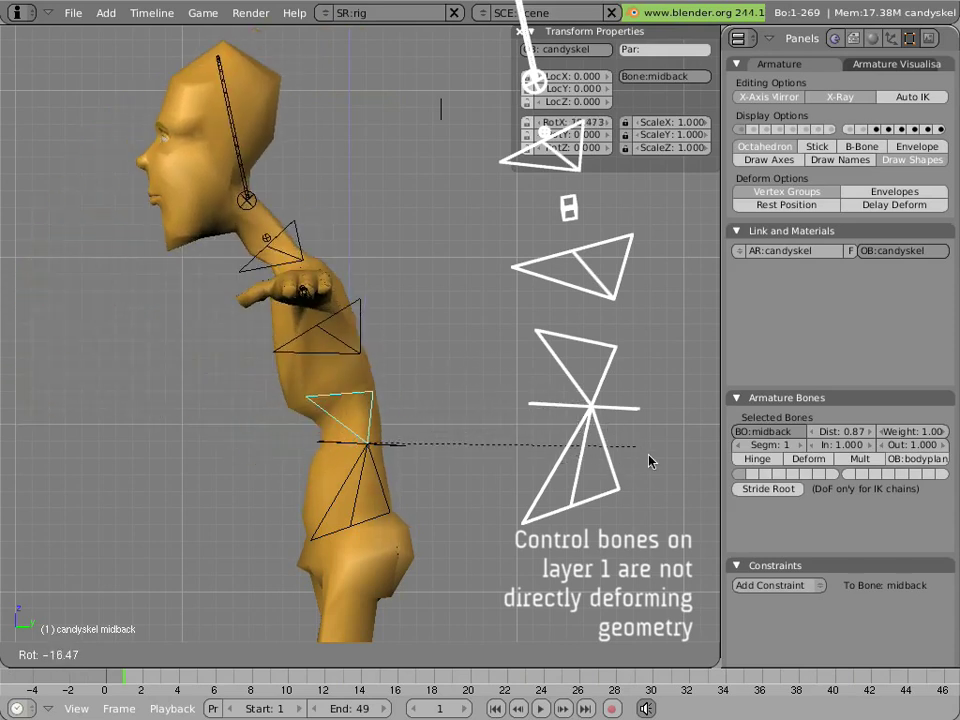
key(Escape)
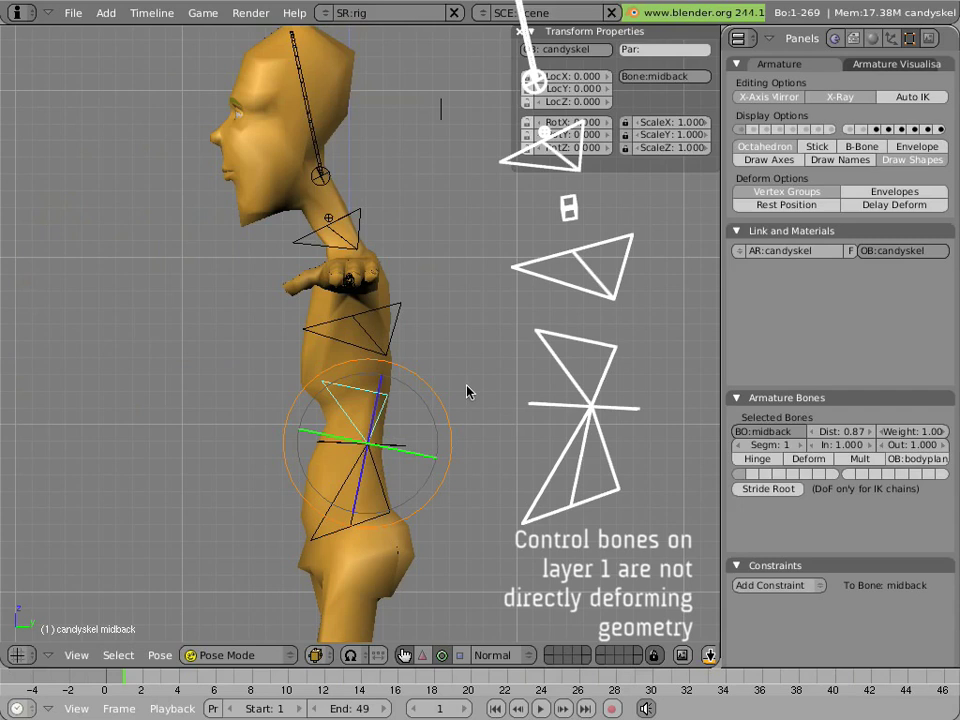
right_click(407, 452)
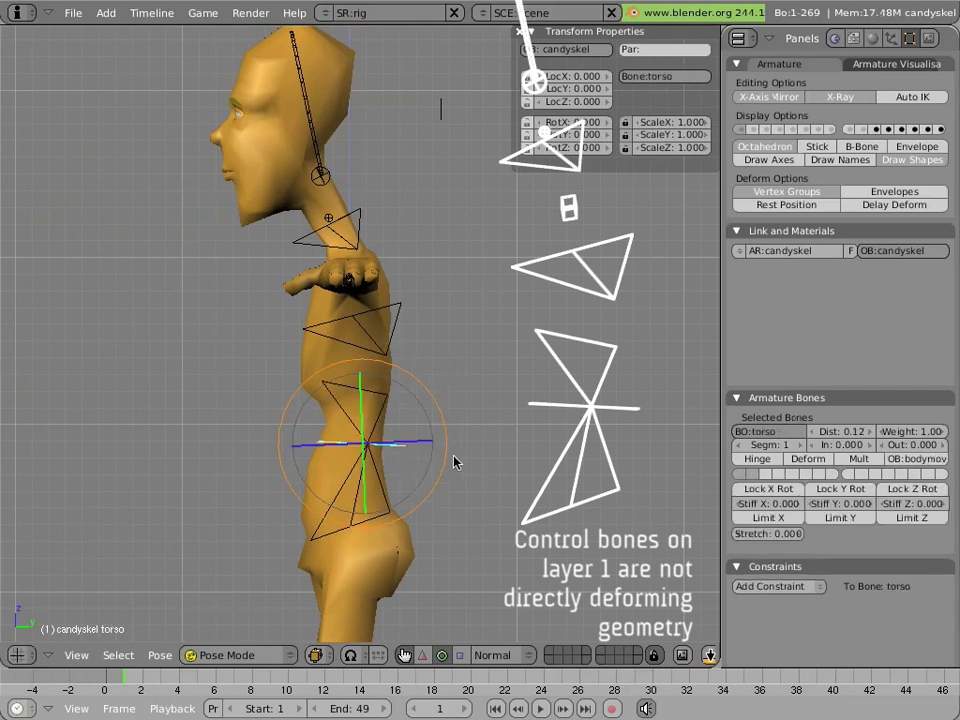
key(r)
key(Escape)
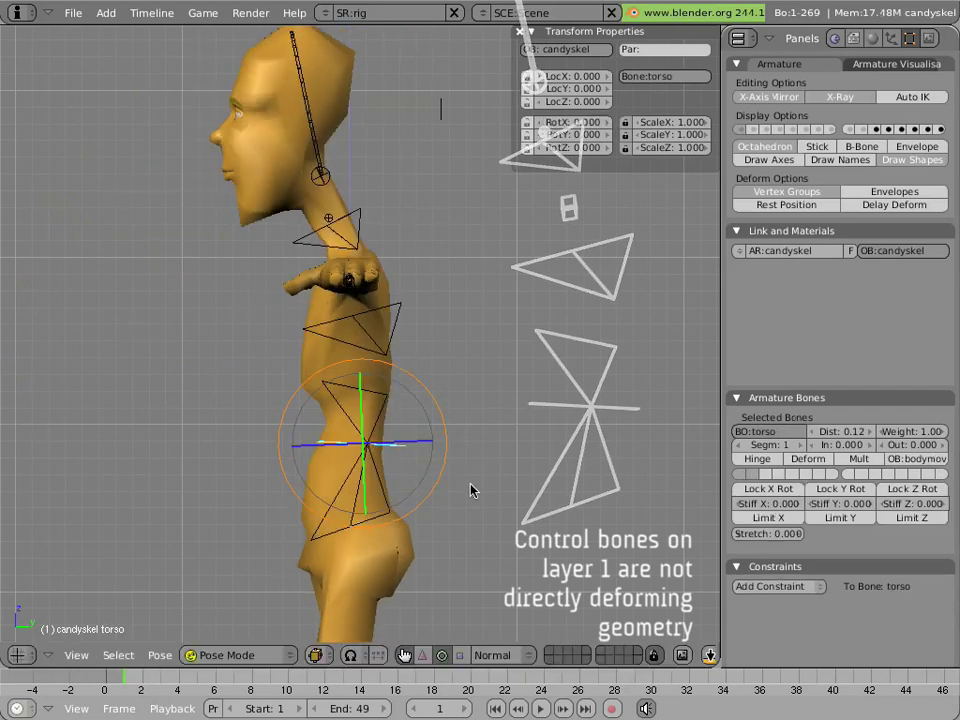
- Try rotating the topback bone in the chest and the neck bone, cancelling each rotation
right_click(395, 343)
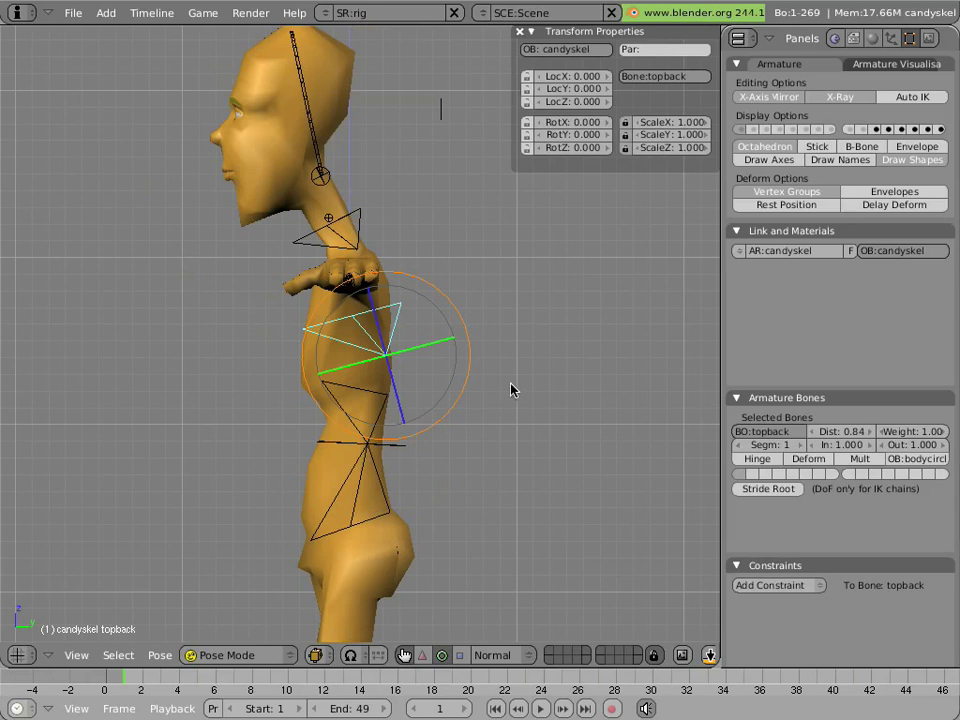
key(r)
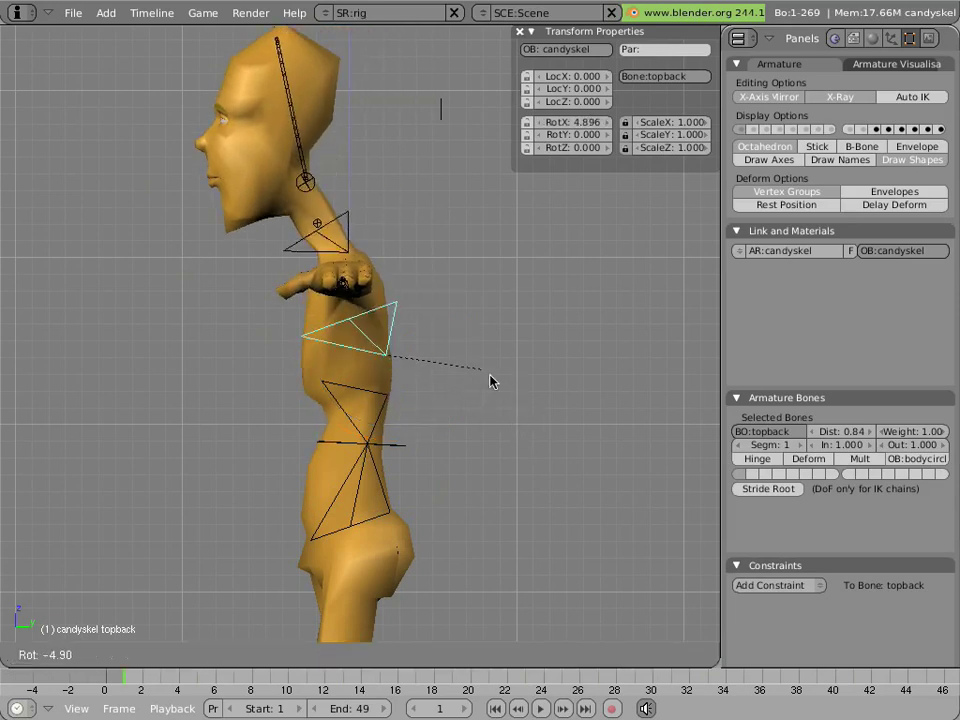
key(Escape)
right_click(360, 240)
key(r)
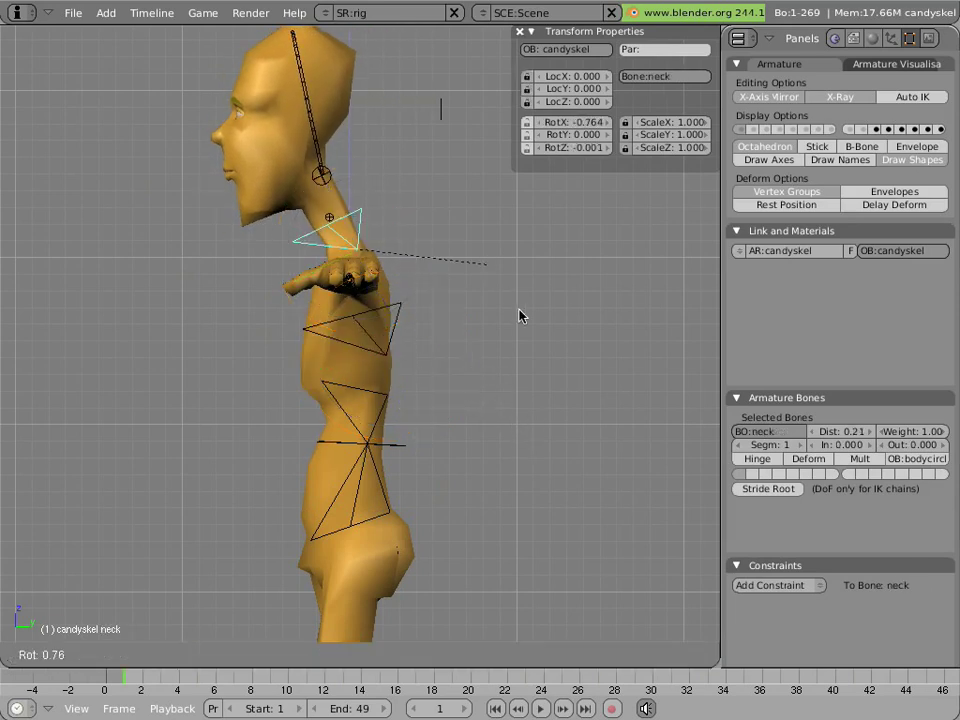
key(Escape)
- Rotate the head control bone to about X -12, Y 17 and Z -35 degrees
right_click(318, 133)
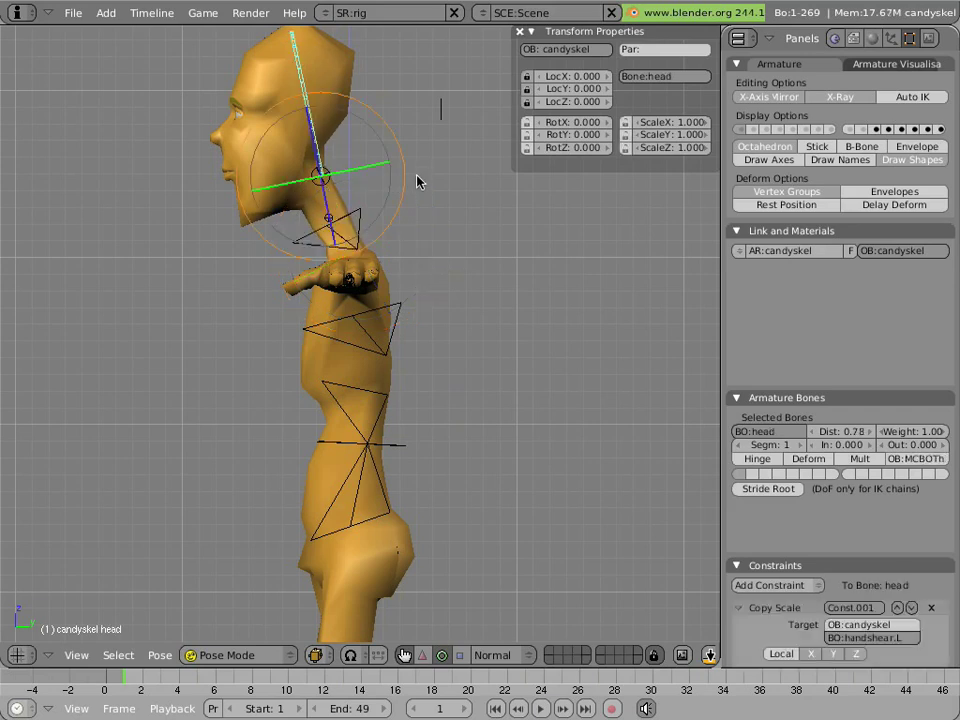
drag(376, 171, 358, 154)
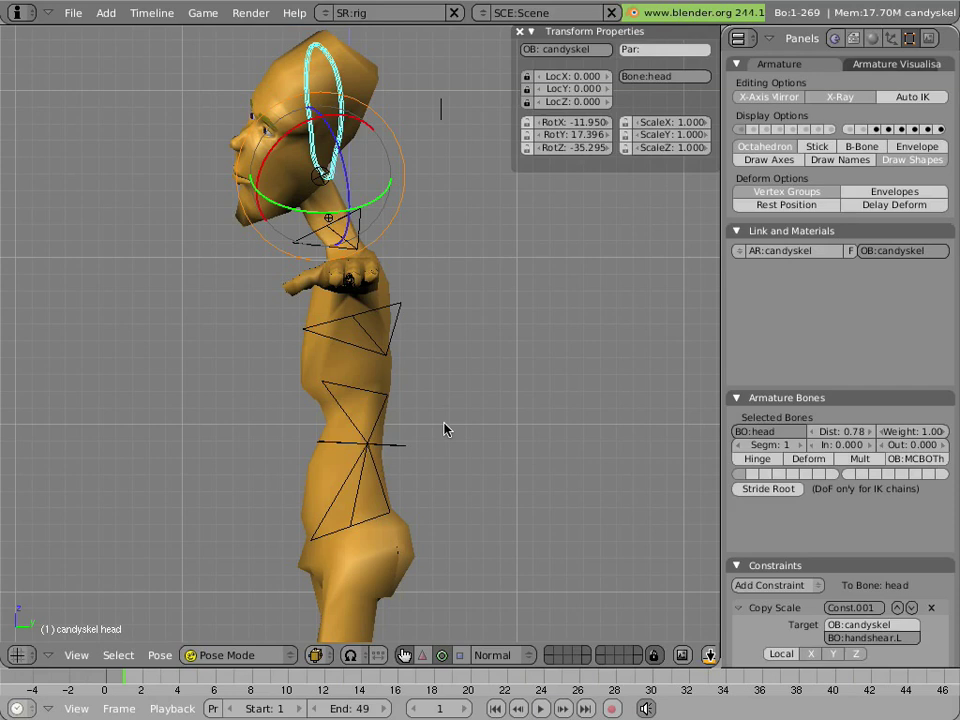
- Try moving the midback control bone backward, upward and downward to stretch and compress the spine, cancelling each move
right_click(383, 413)
middle_drag(383, 413, 450, 378)
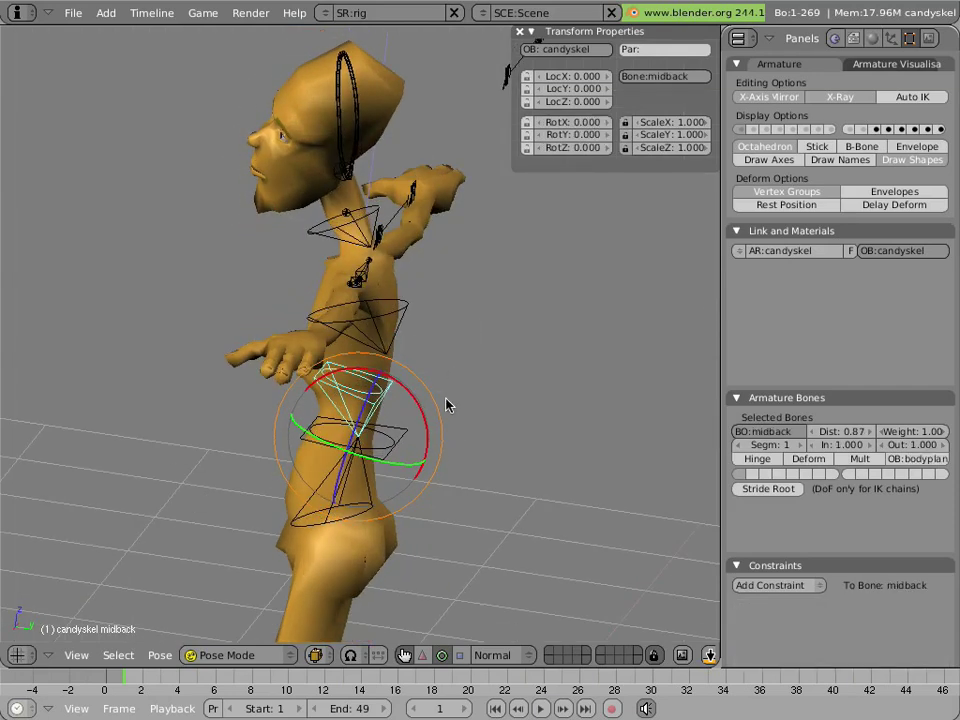
scroll(462, 407, up, 4)
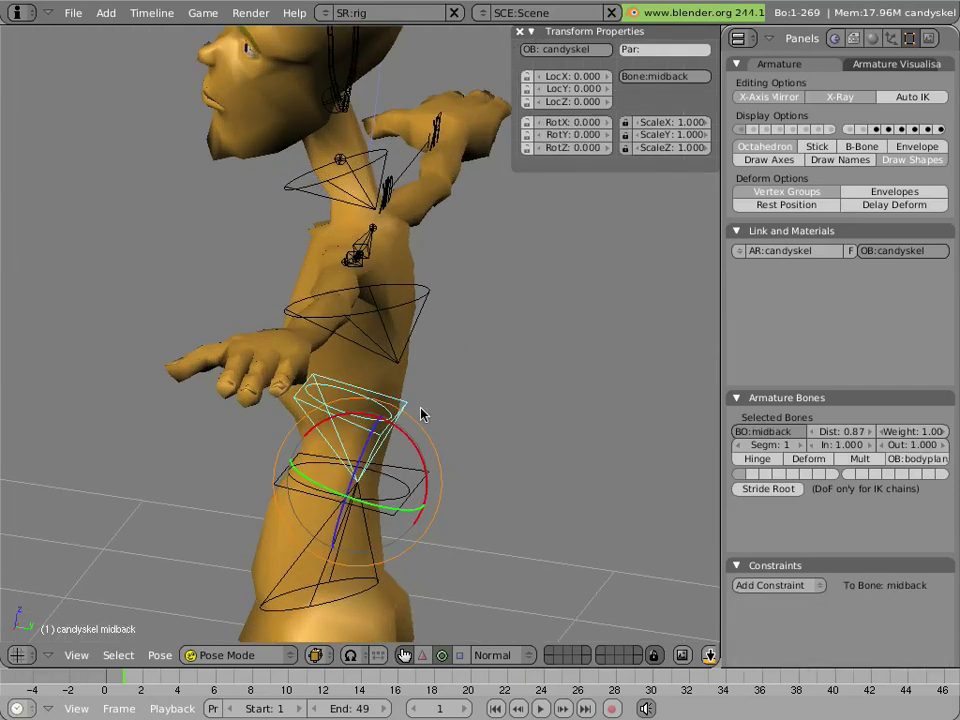
key(KP_3)
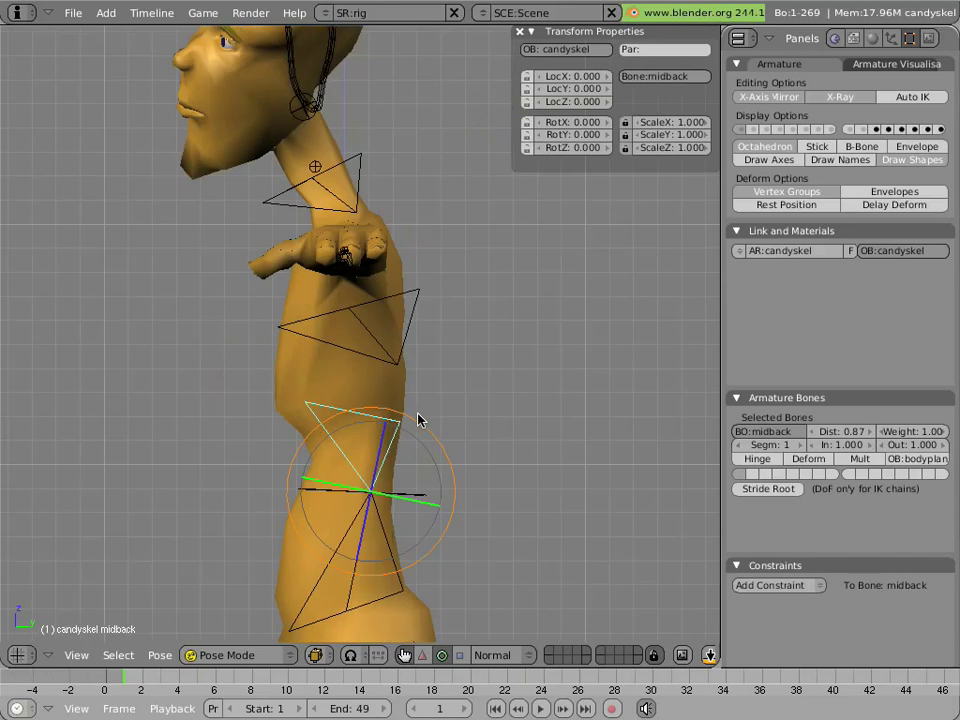
scroll(418, 420, down, 2)
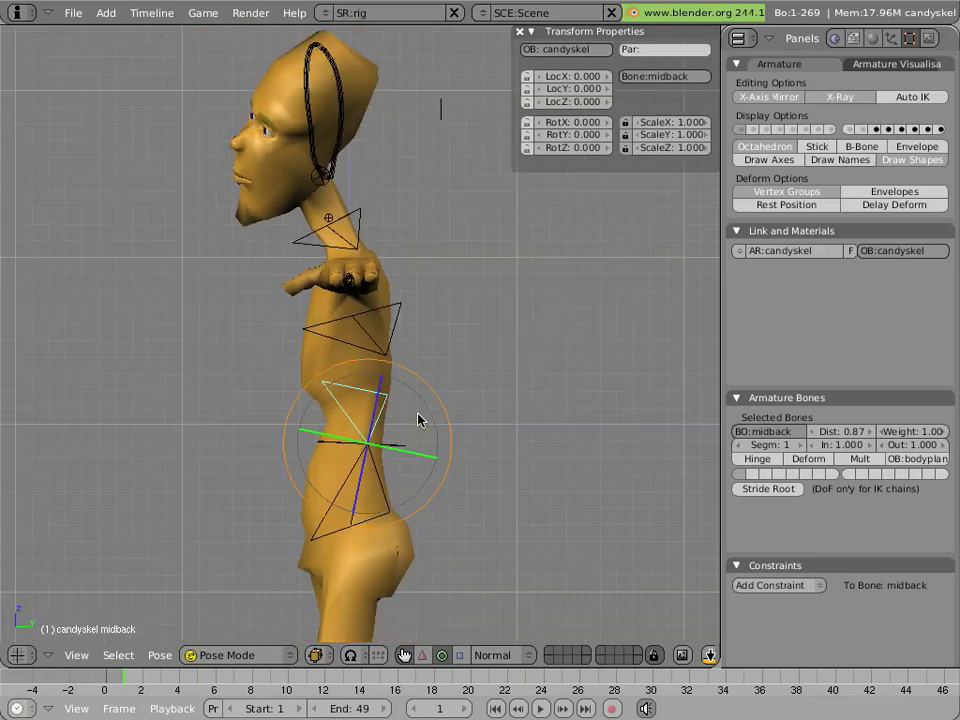
key(g)
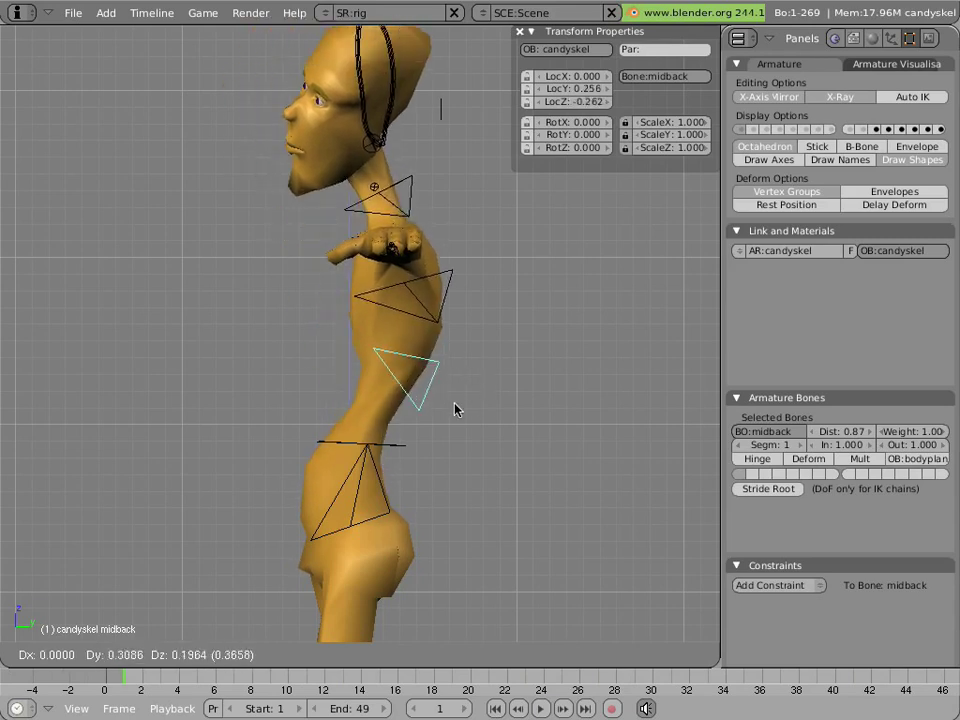
key(Escape)
key(g)
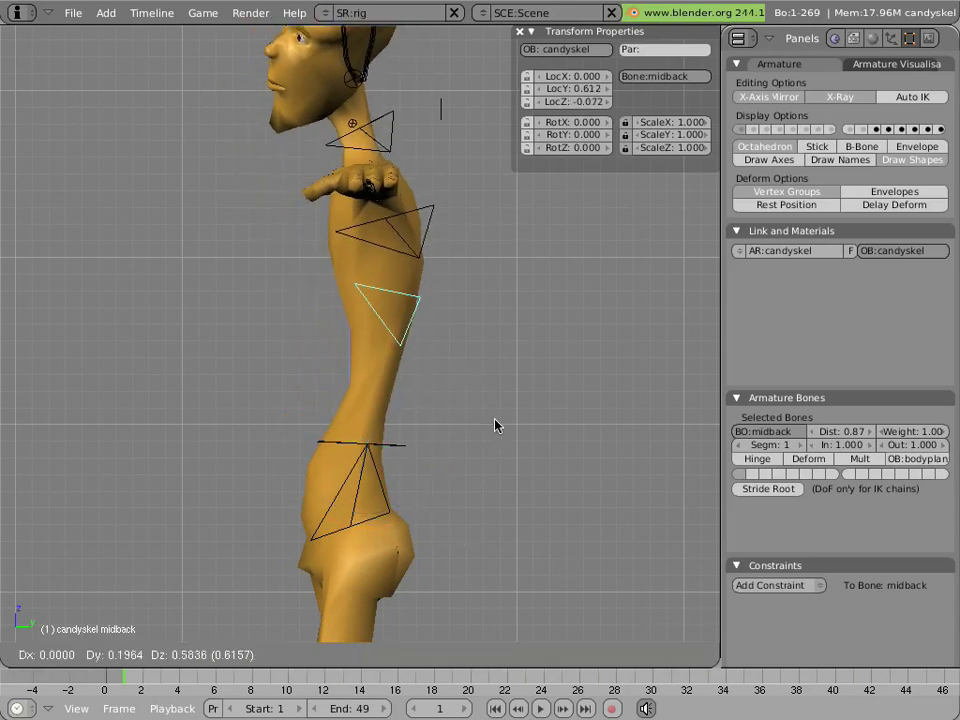
key(Escape)
key(g)
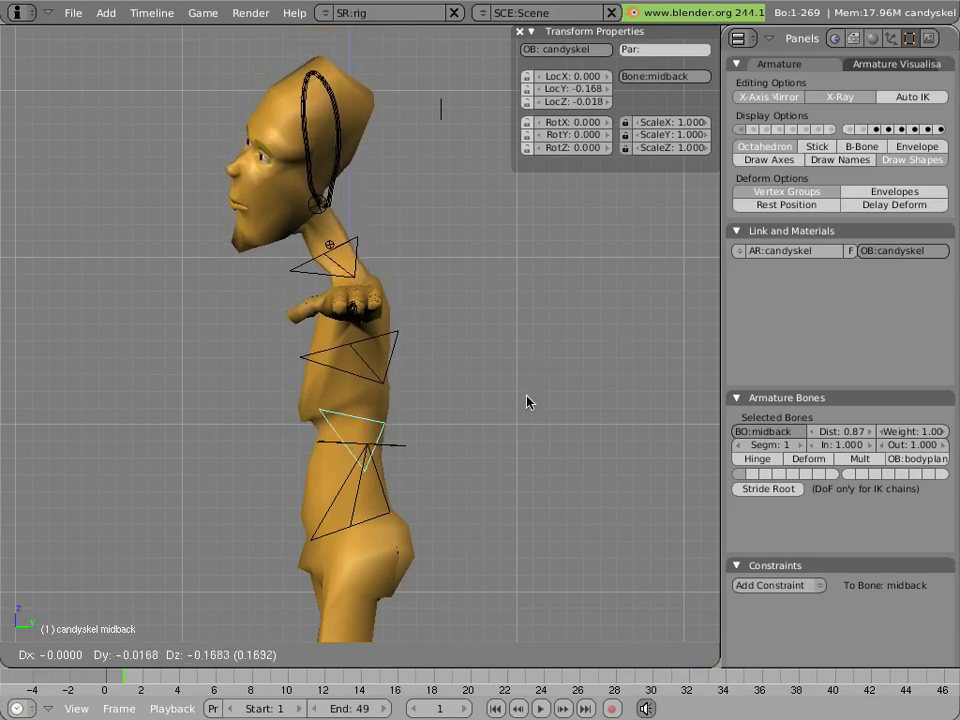
key(Escape)
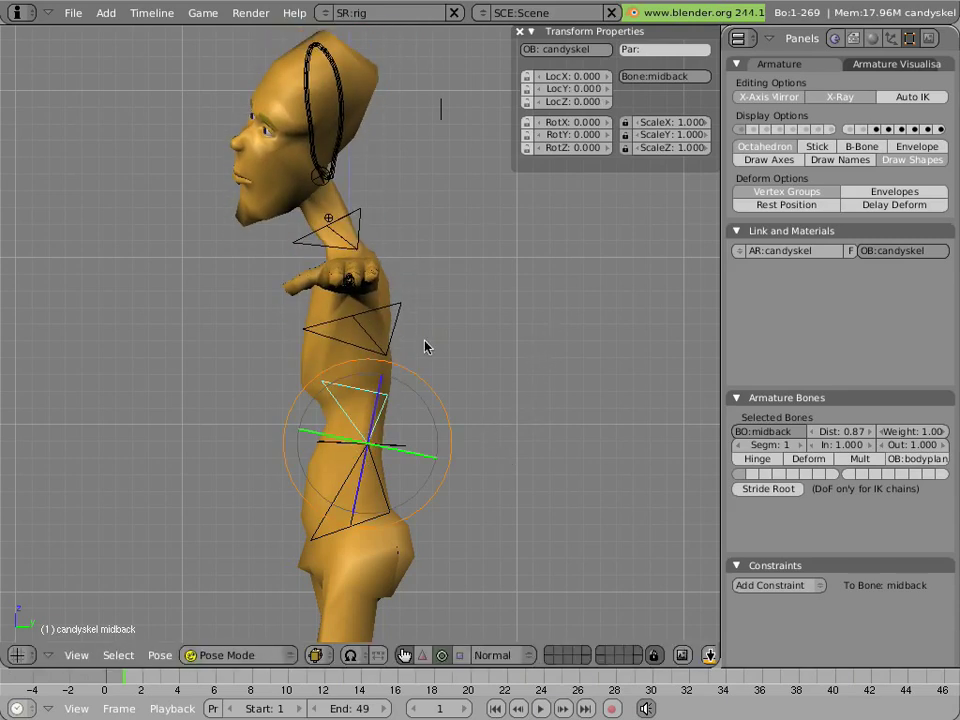
- Clear the rotation of the head control bone
right_click(345, 173)
key(alt+r)
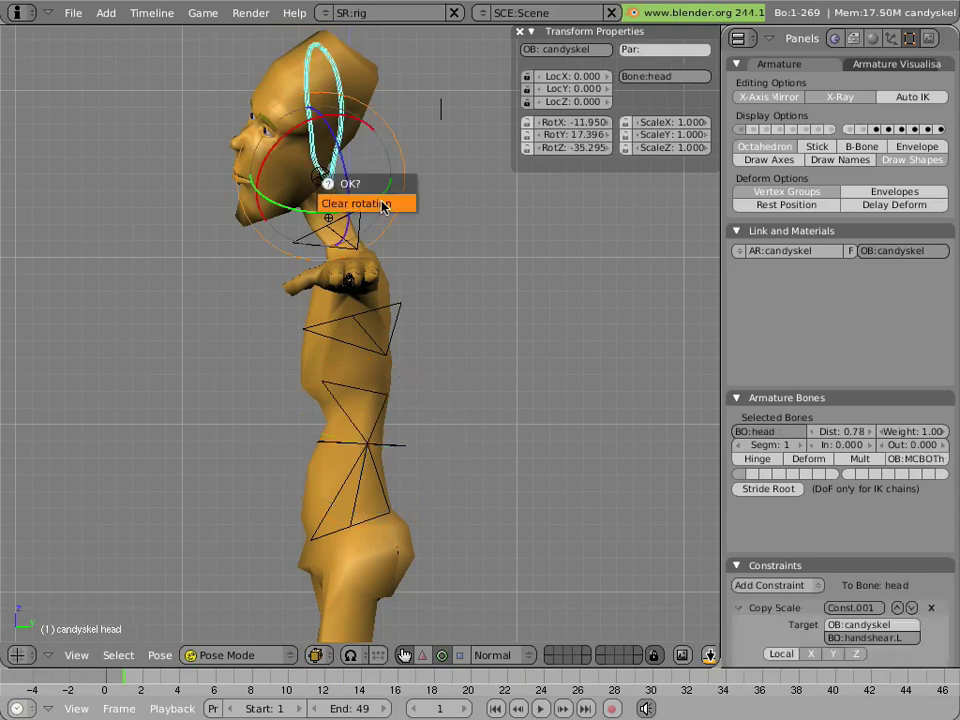
click(381, 204)
- Try moving the neck.stretch bone at the base of the head downward to compress the neck, cancelling the move
scroll(334, 212, up, 2)
shift+middle_drag(335, 212, 370, 400)
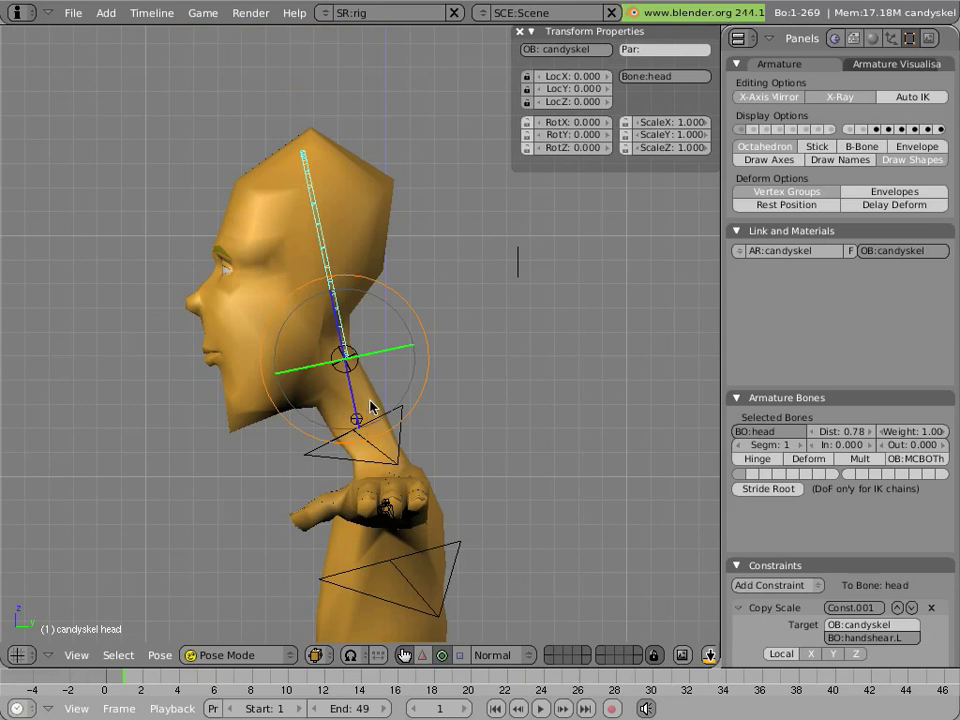
scroll(370, 407, up, 3)
right_click(338, 392)
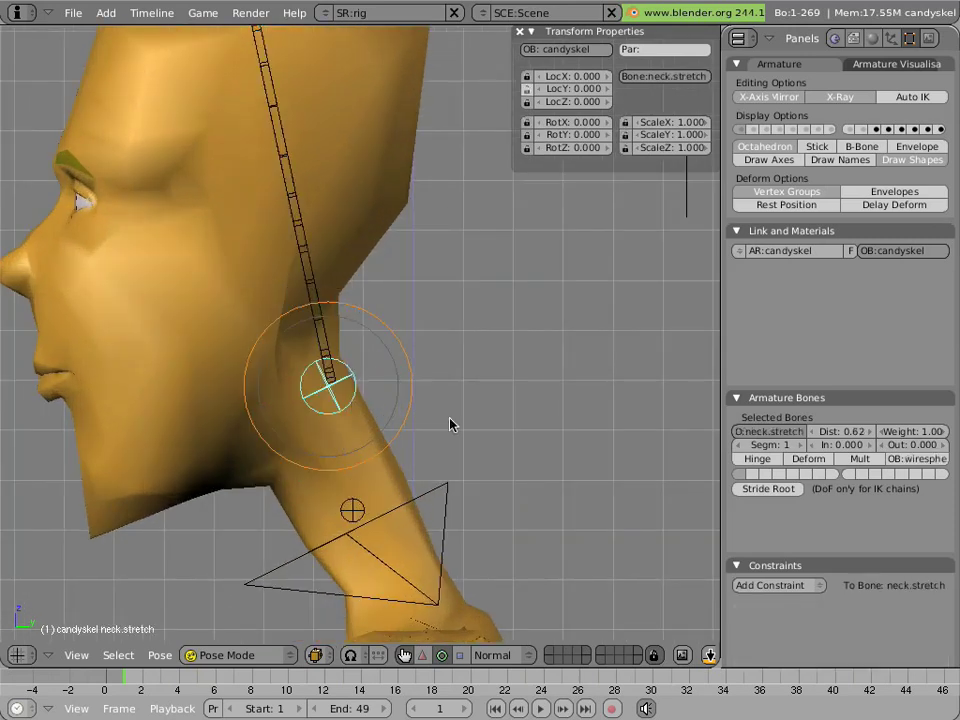
scroll(450, 424, down, 3)
key(g)
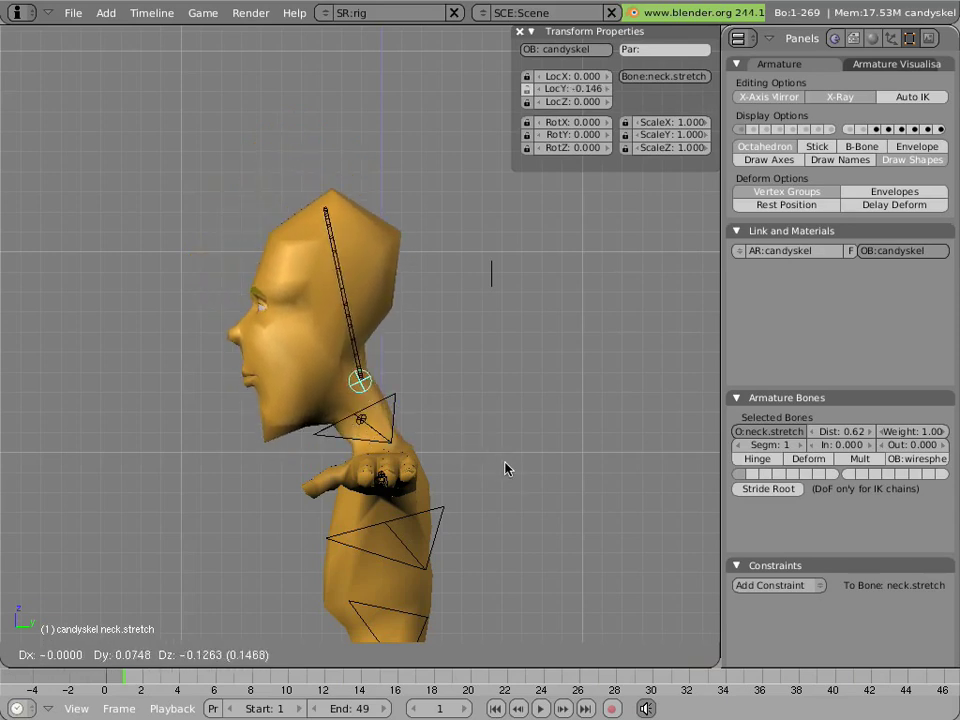
click(360, 408)
- Try moving the Neckbend bone in the middle of the neck, cancelling the move
right_click(360, 408)
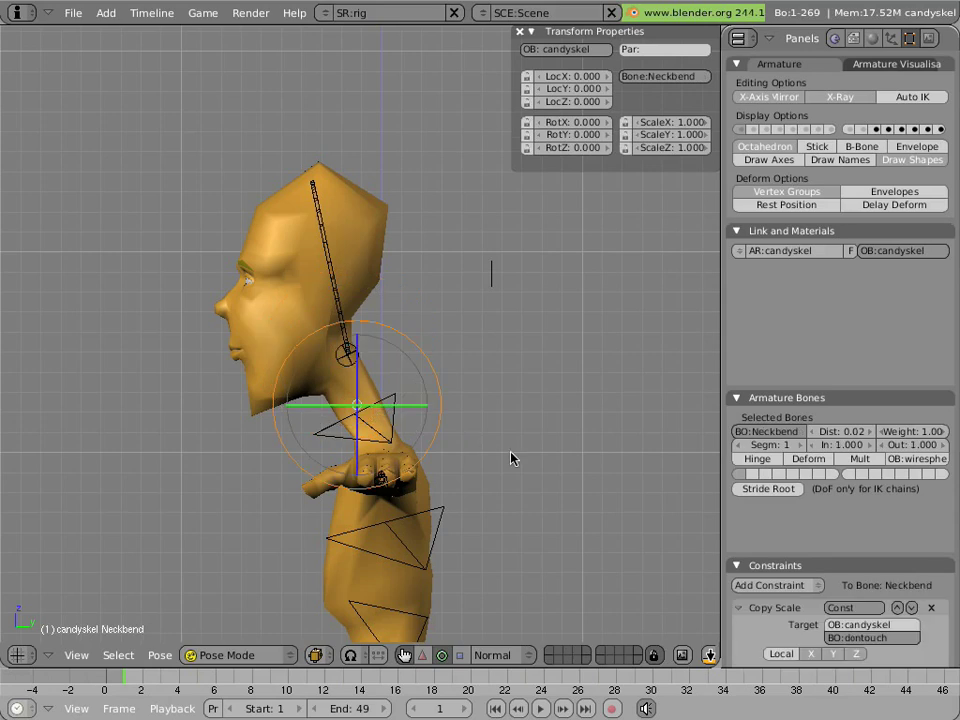
key(g)
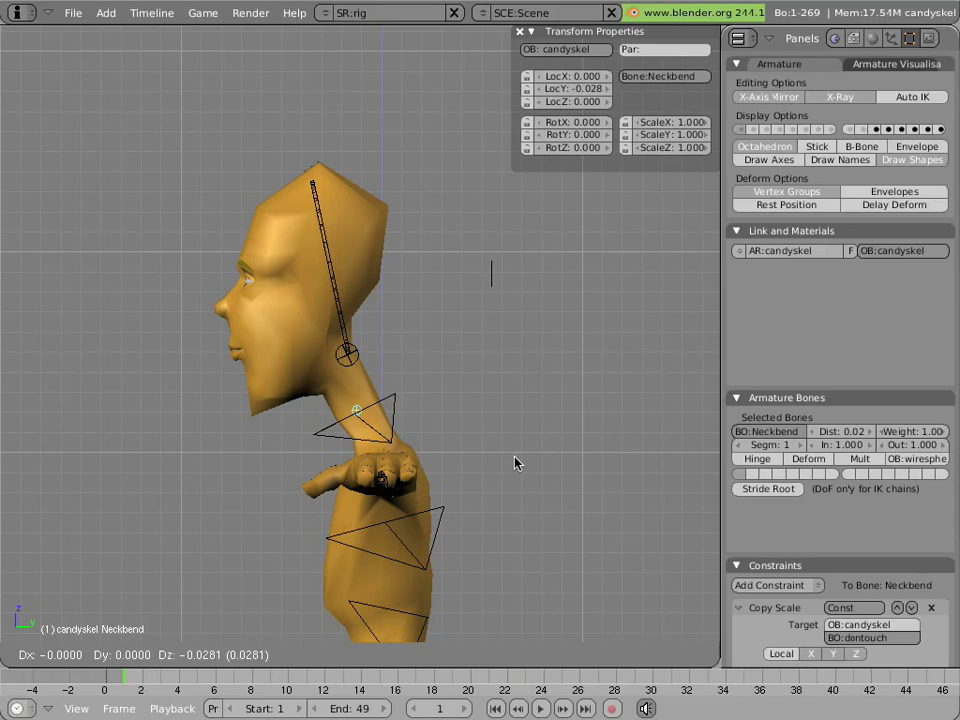
right_click(526, 458)
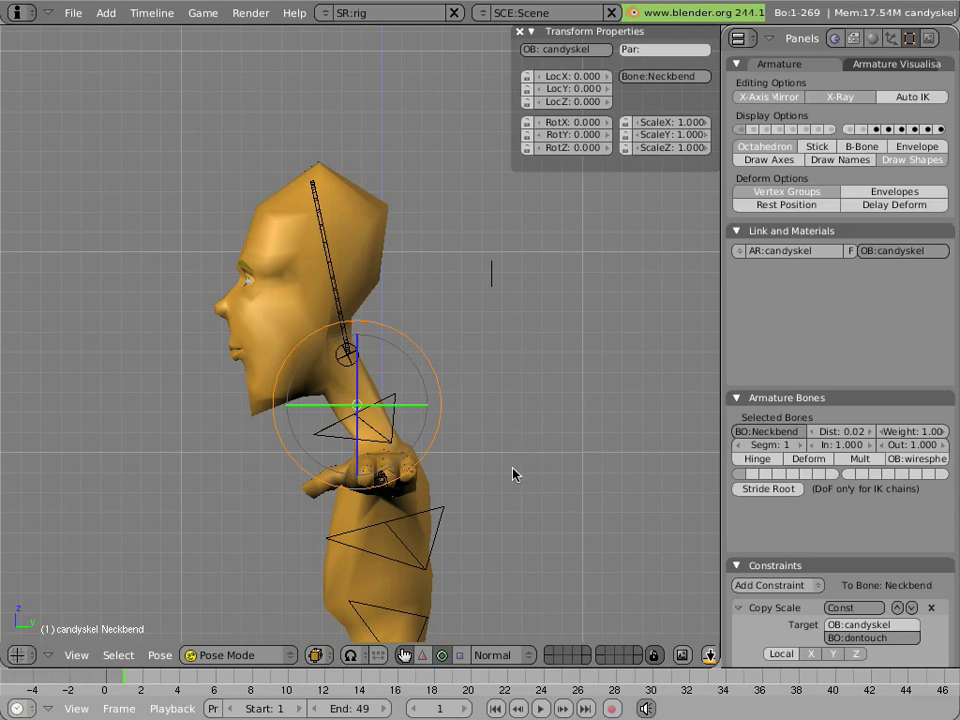
- Show armature layer 14 with the mesh-deforming bones in addition to the control bones
shift+middle_drag(514, 471, 557, 291)
key(a)
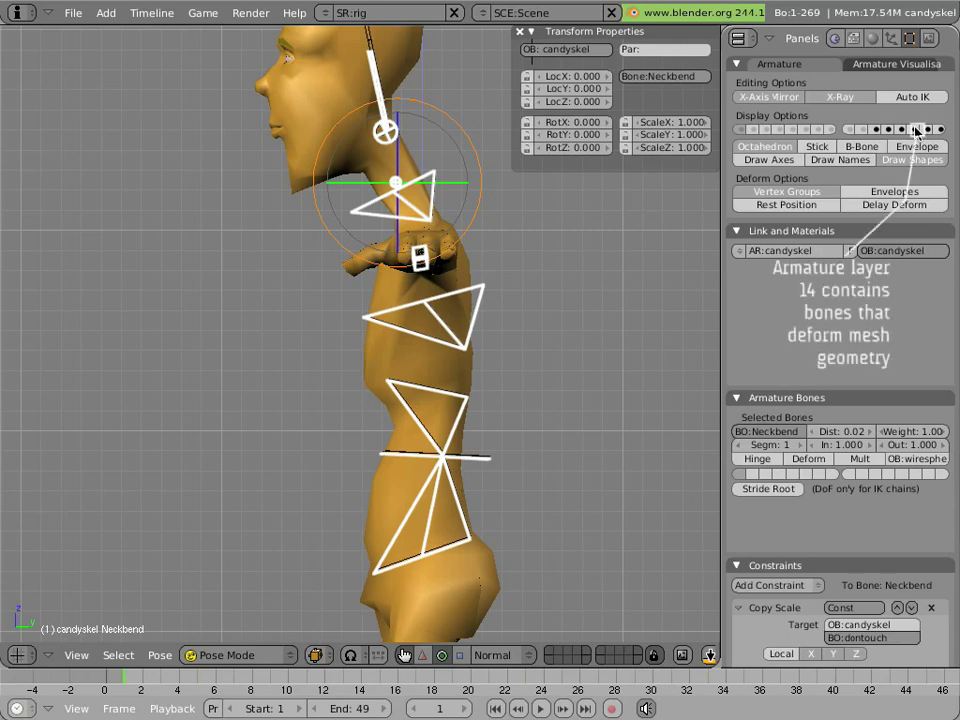
shift+click(916, 131)
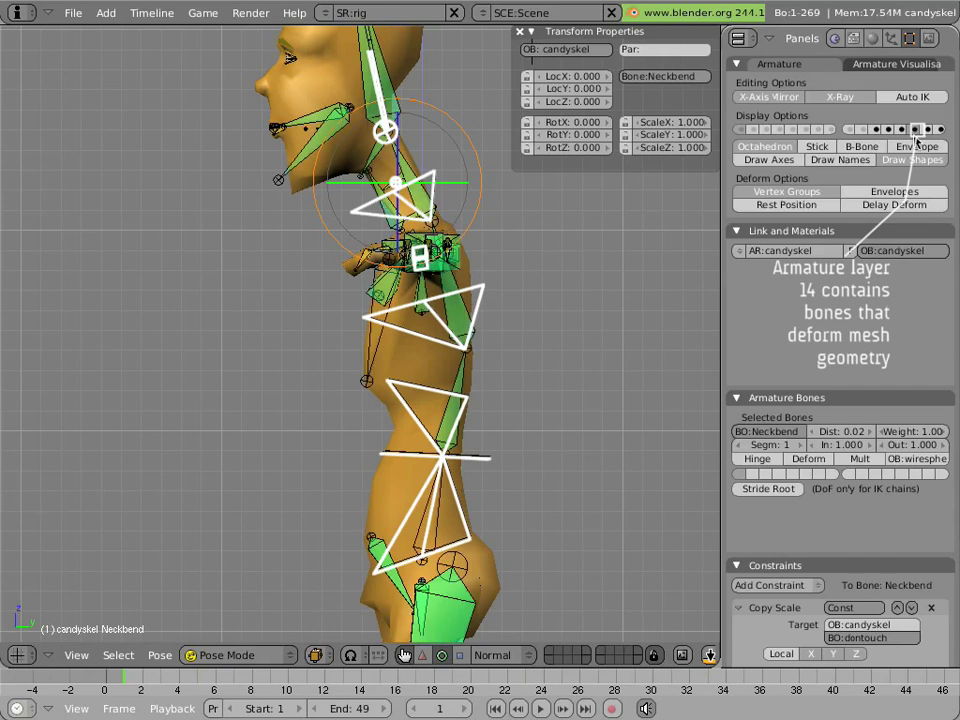
- Select the main torso chain of deform bones together, from lowbackGEO through the midback, topback and neck bones to headGEO
right_click(440, 530)
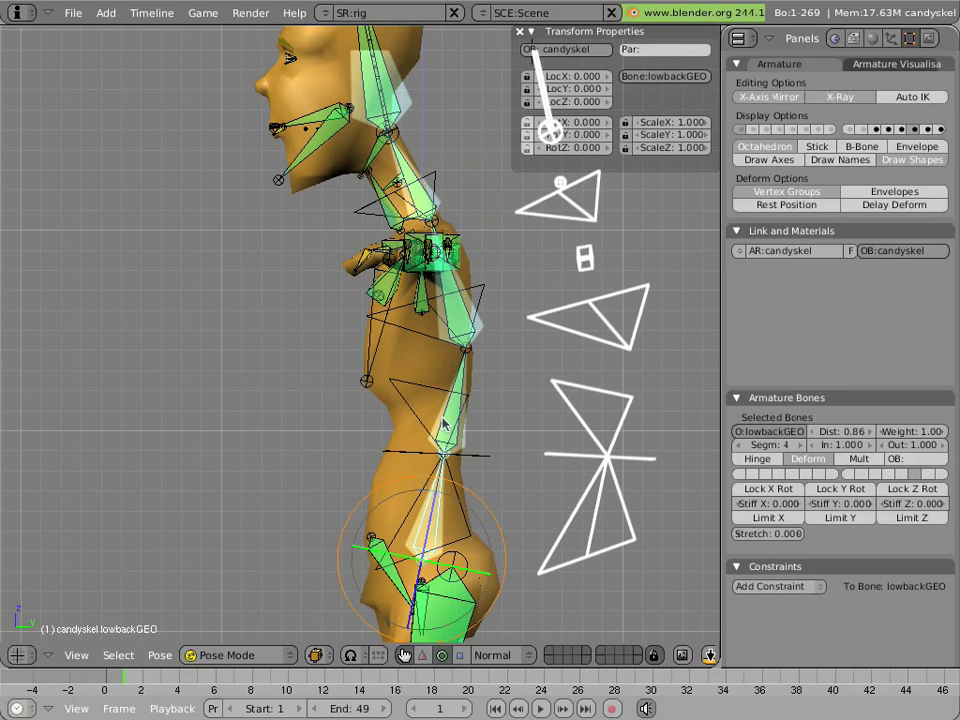
shift+right_click(468, 360)
shift+right_click(471, 325)
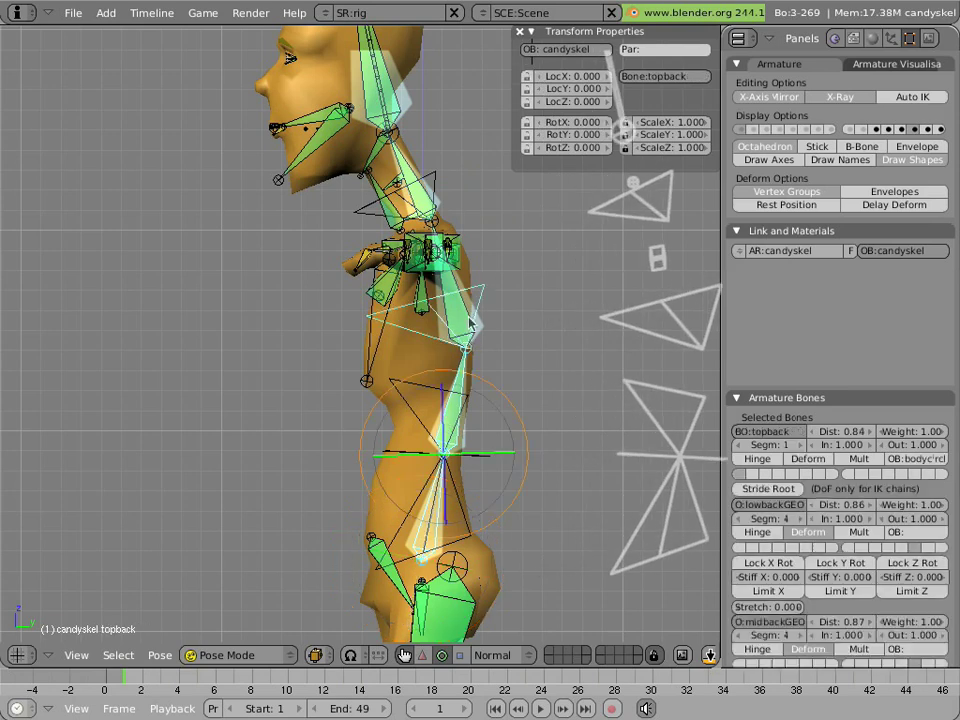
shift+right_click(478, 318)
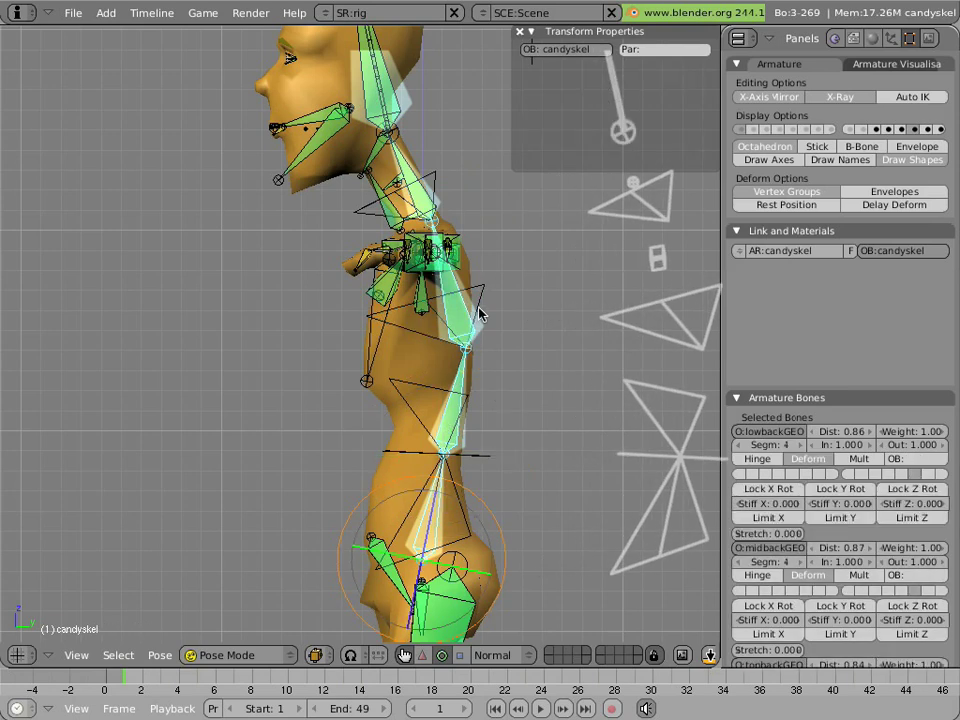
shift+middle_drag(490, 276, 617, 381)
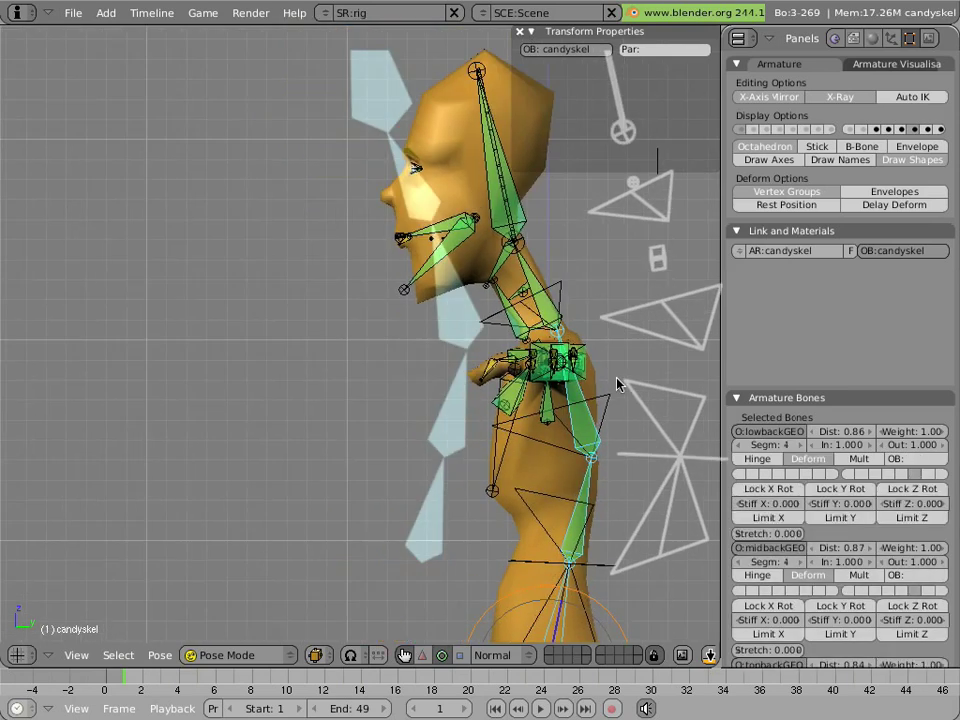
shift+right_click(550, 308)
shift+right_click(495, 215)
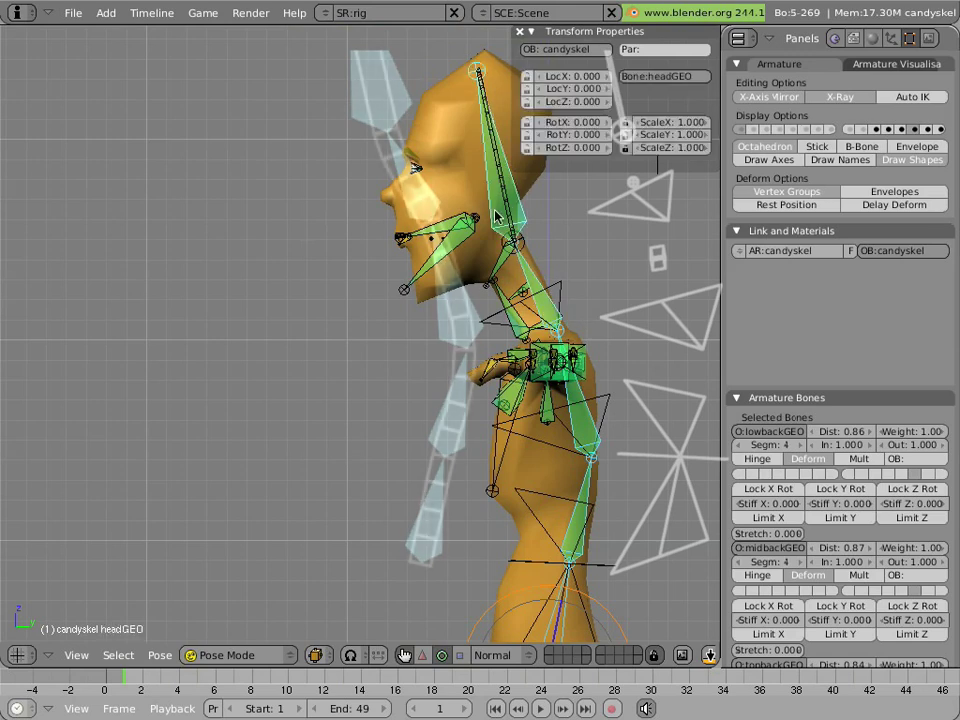
- Set the armature's bone display to B-Bone to show the spine's segments
key(g)
click(546, 467)
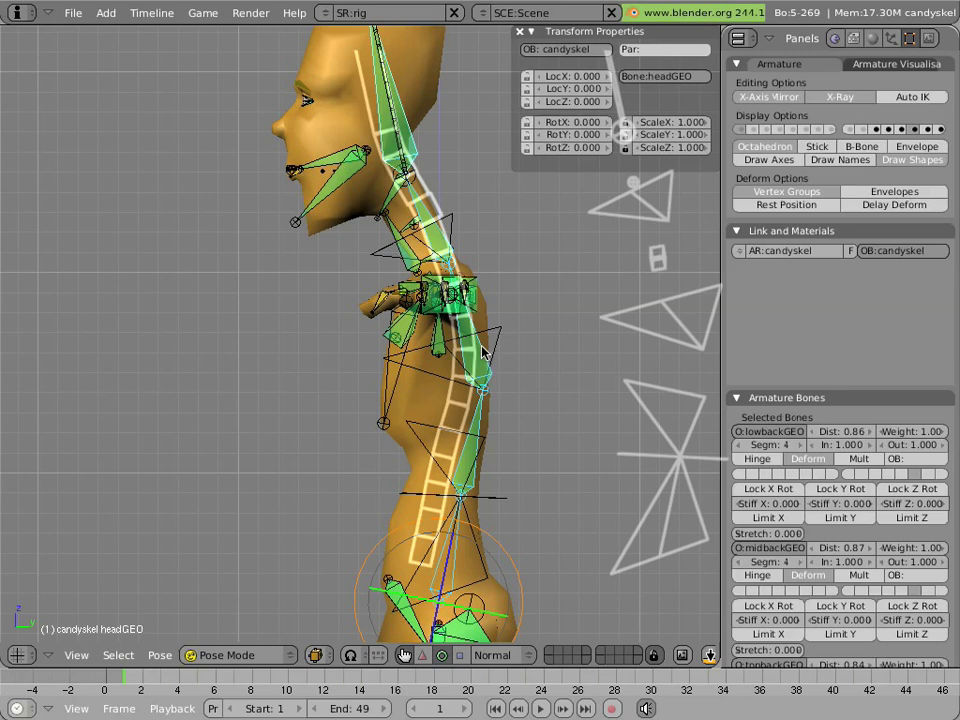
click(773, 193)
click(861, 146)
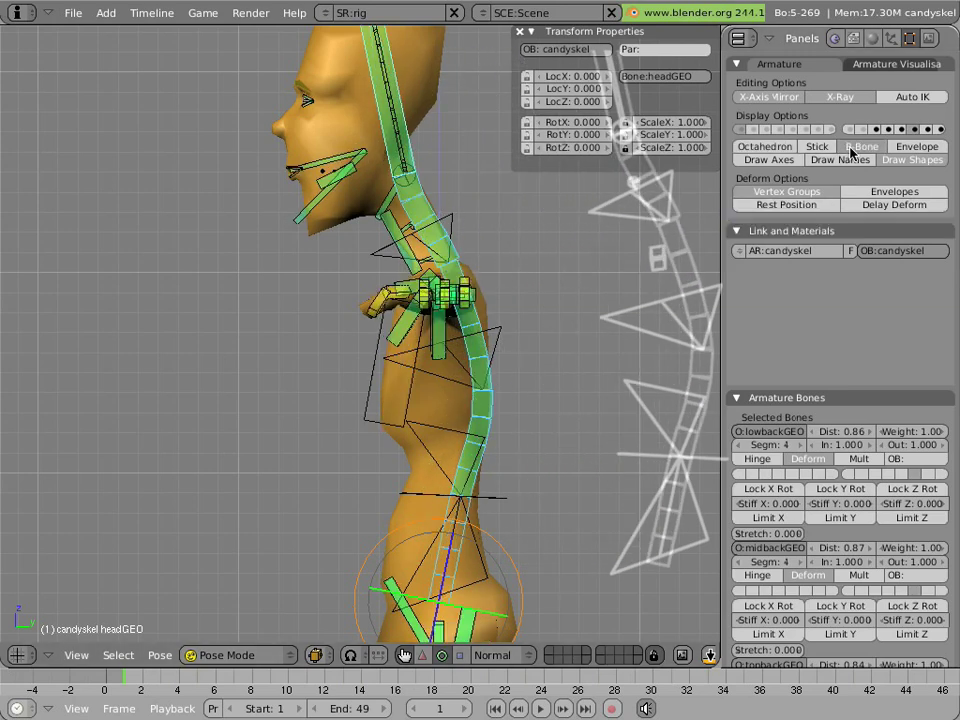
- Try rotating the lowback, midback and topback control bones one after another, cancelling each rotation
right_click(483, 540)
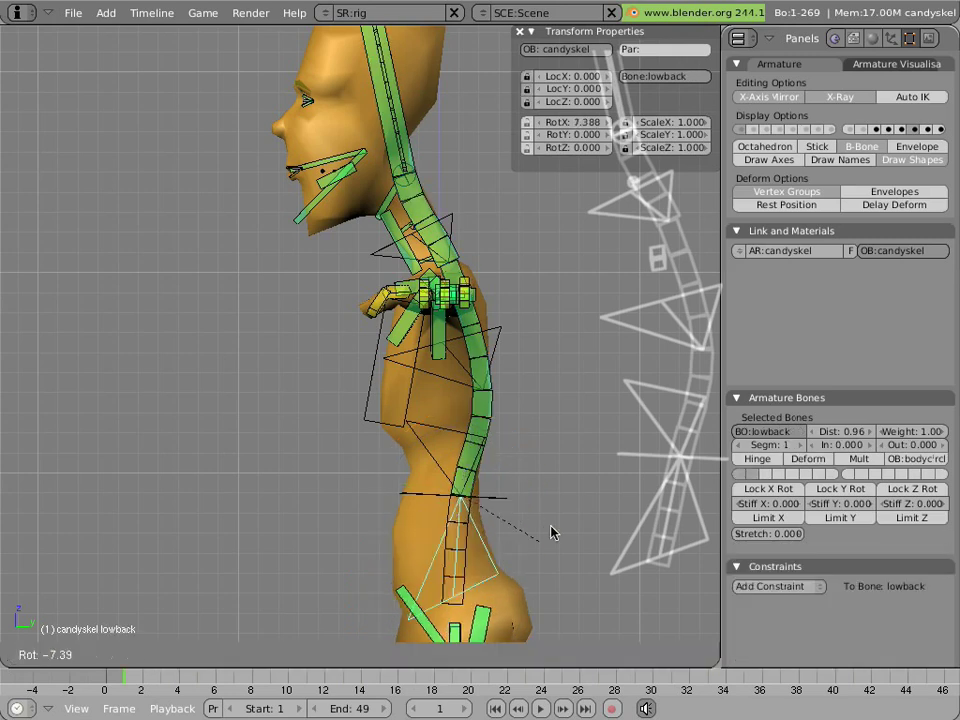
key(Escape)
right_click(429, 440)
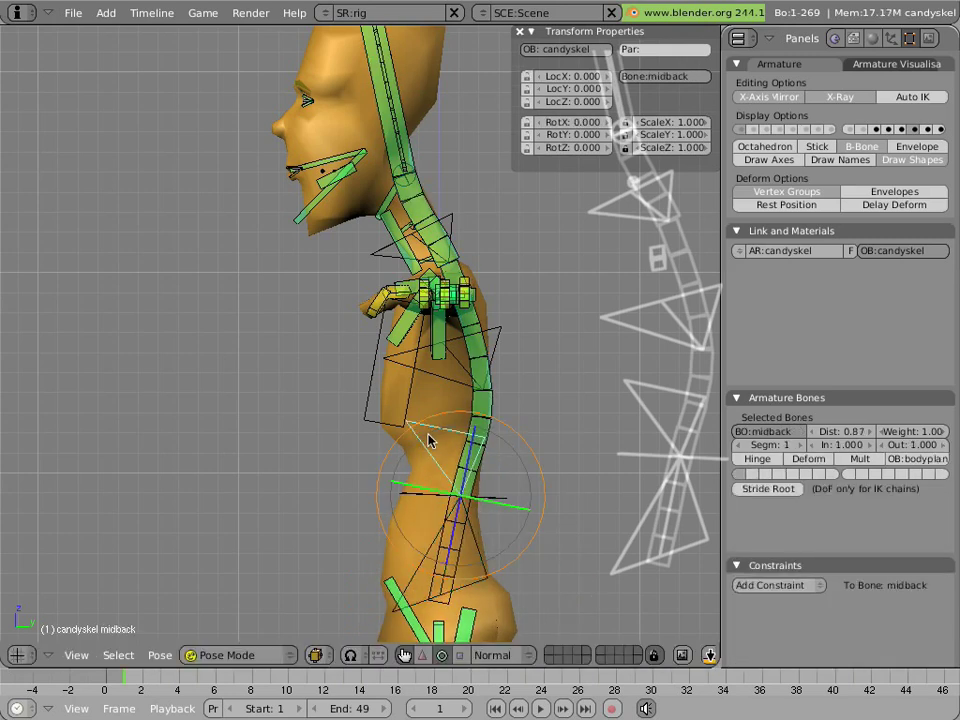
key(r)
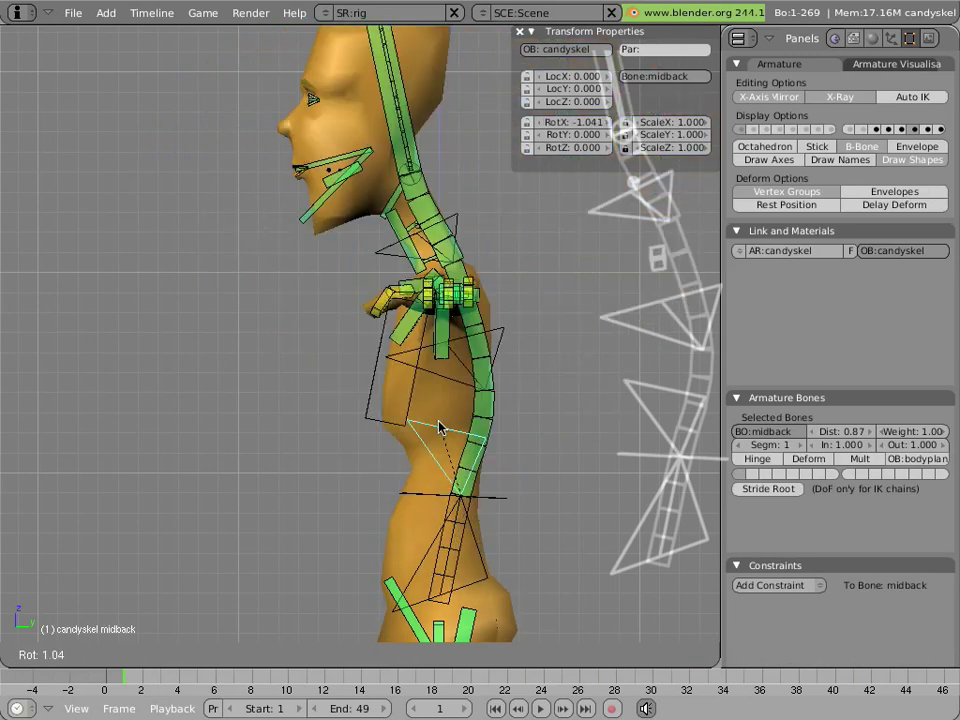
key(Escape)
right_click(520, 332)
key(r)
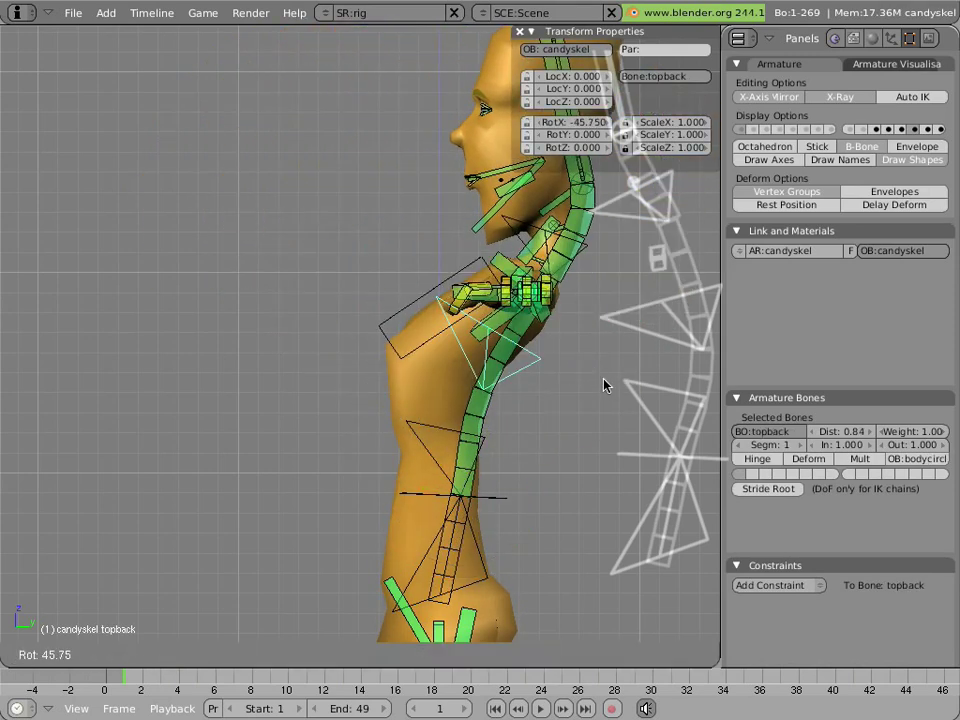
key(Escape)
- Select the lowback control bone below the waist
right_click(456, 553)
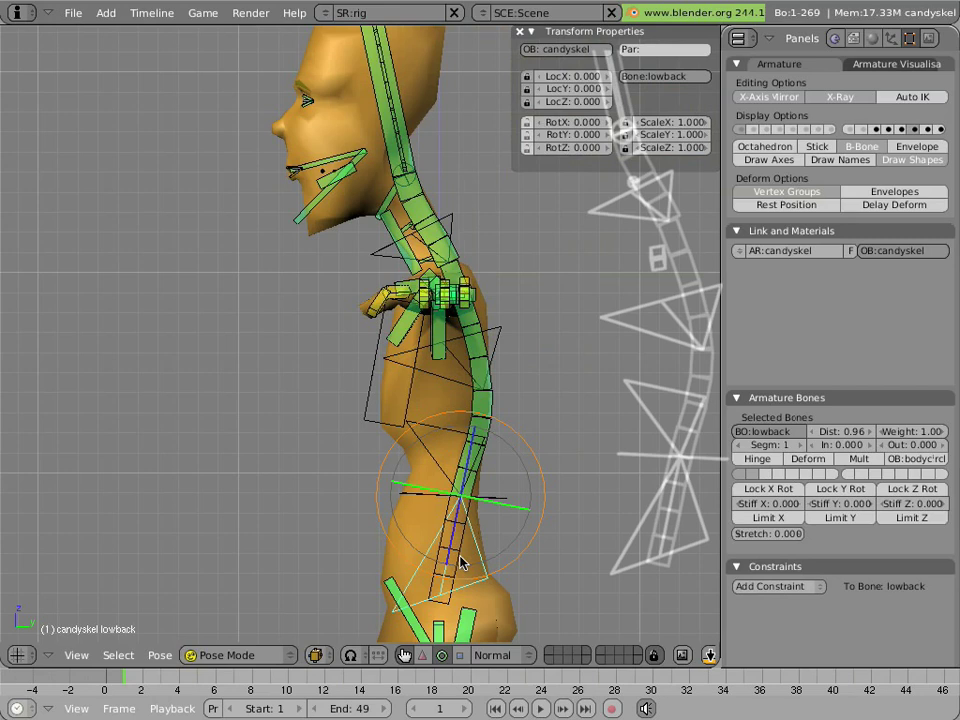
right_click(461, 567)
shift+middle_drag(467, 561, 450, 476)
right_click(458, 480)
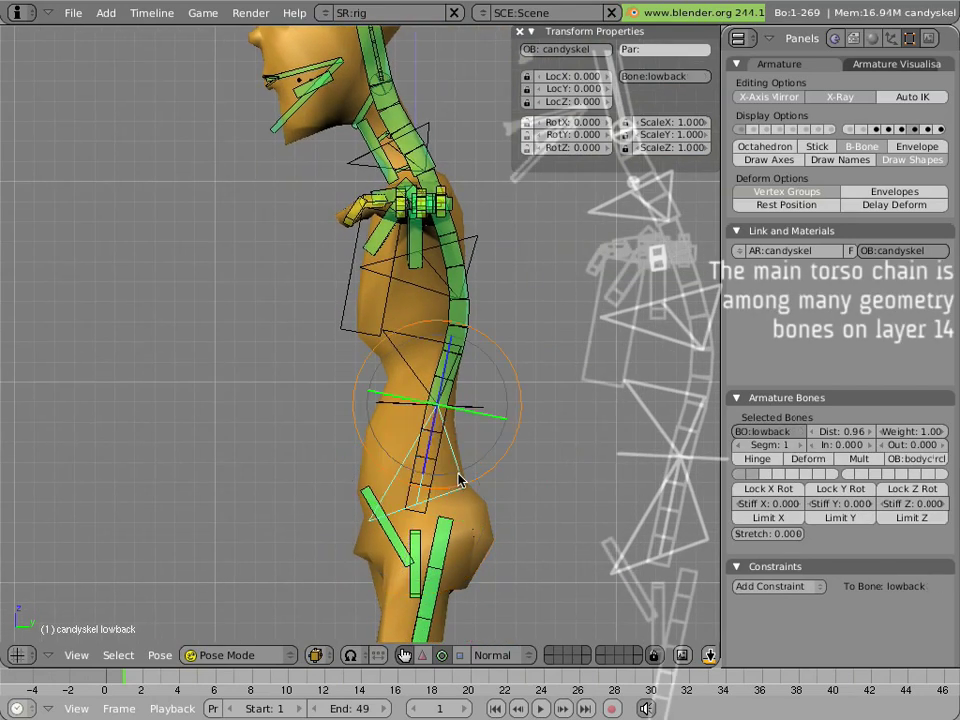
mouse_move(463, 480)
mouse_down()
mouse_move(452, 540)
mouse_move(506, 531)
mouse_move(456, 514)
mouse_move(458, 493)
mouse_move(506, 538)
mouse_move(420, 542)
mouse_move(446, 544)
mouse_move(468, 488)
mouse_up()
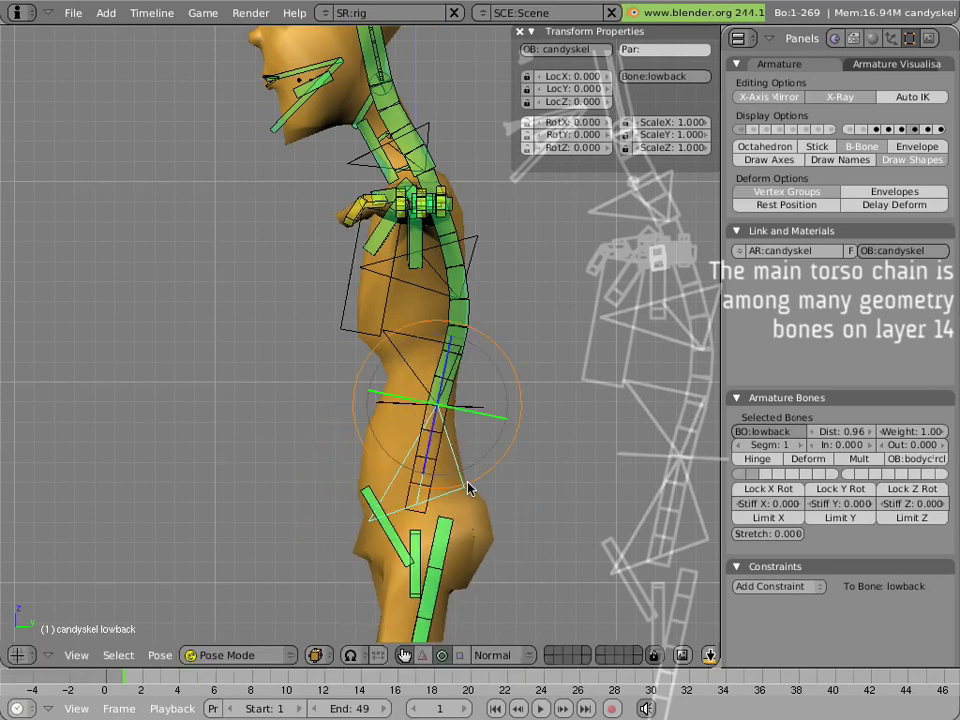
- Select the midbackGEO deform bone and examine its Copy Rotation and Copy Scale constraints
right_click(440, 377)
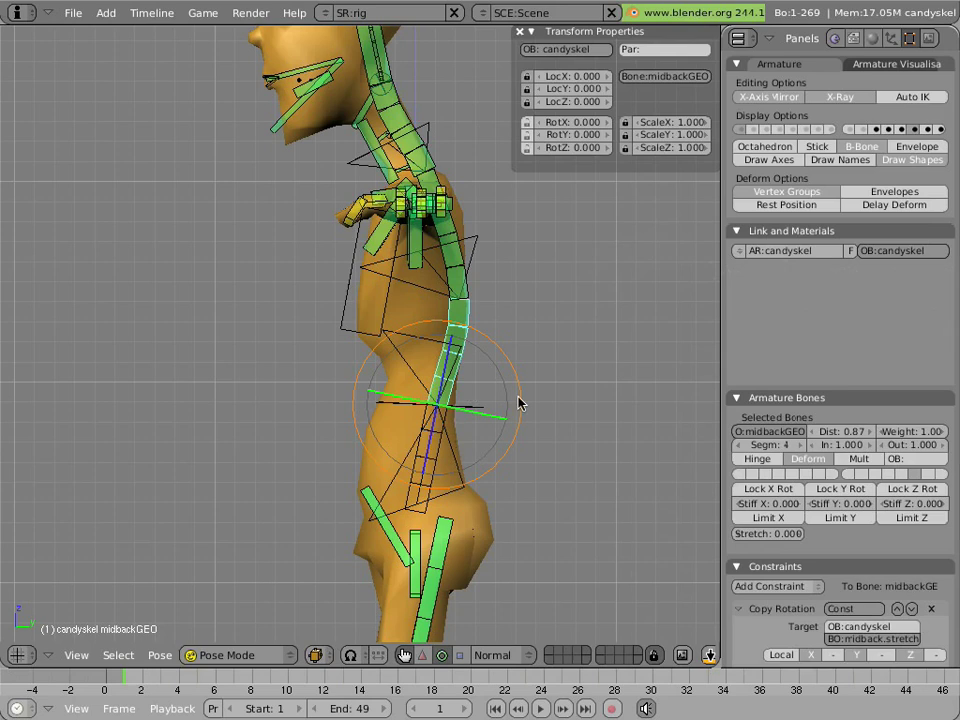
scroll(820, 503, down, 5)
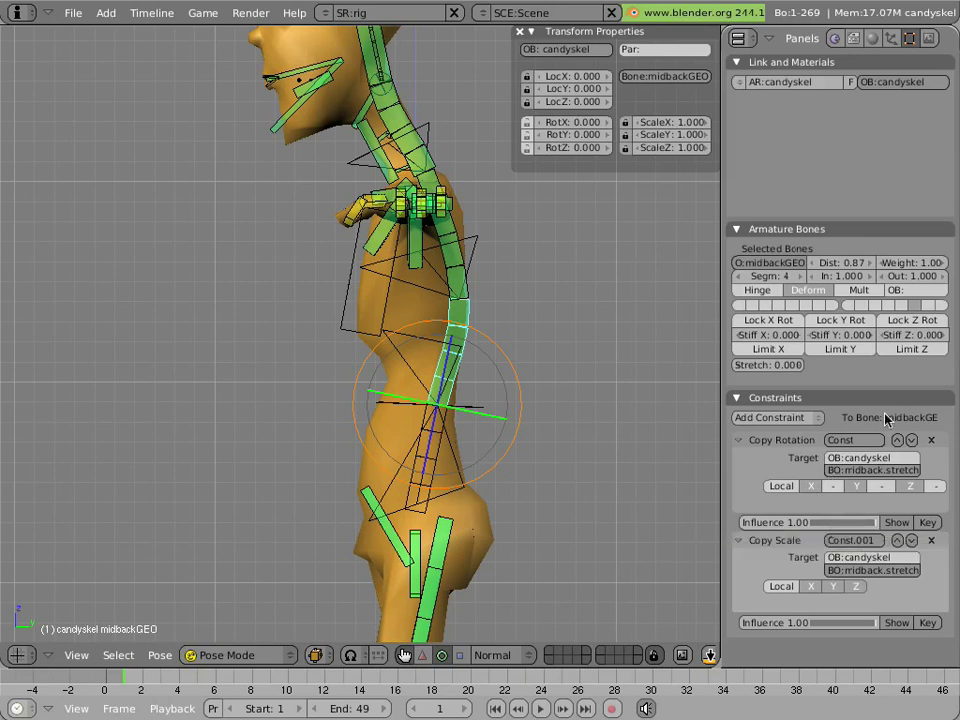
scroll(884, 418, up, 5)
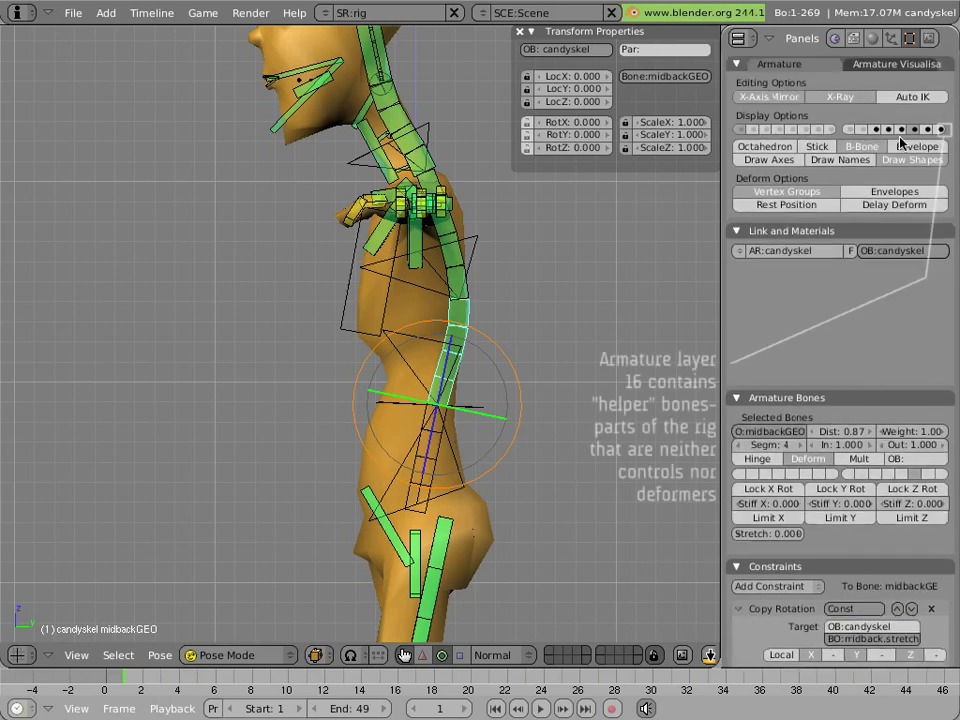
- Display only armature layer 16 with the helper bones and select the midback.stretch bone
click(941, 129)
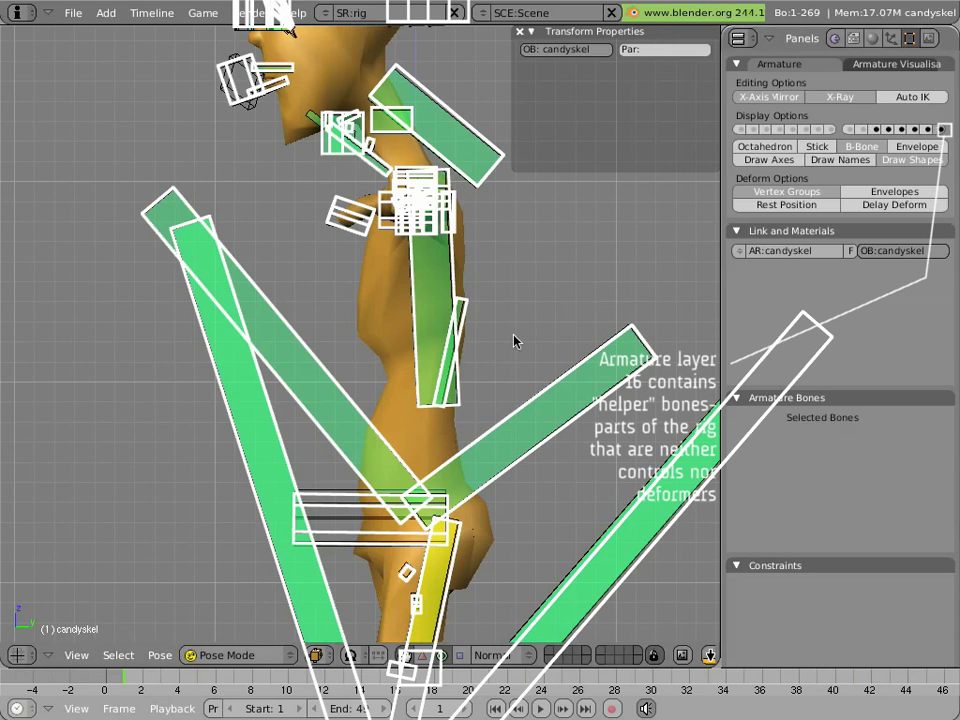
right_click(469, 305)
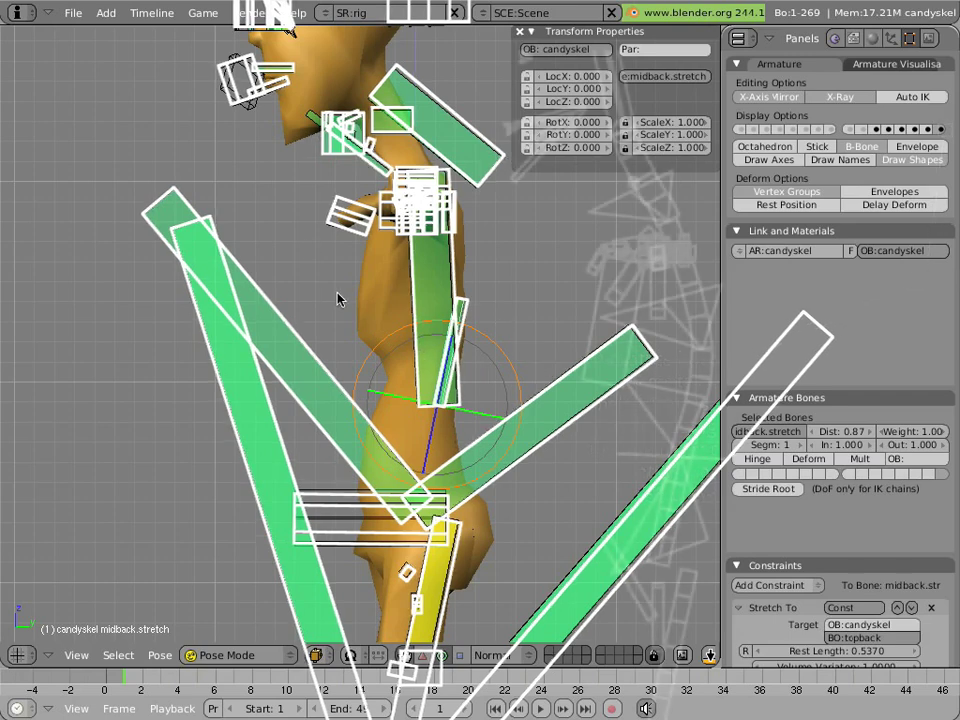
- Set the bone display back to Octahedron and check the midback.stretch bone's parent in Edit Mode before returning to Pose Mode
scroll(337, 298, down, 6)
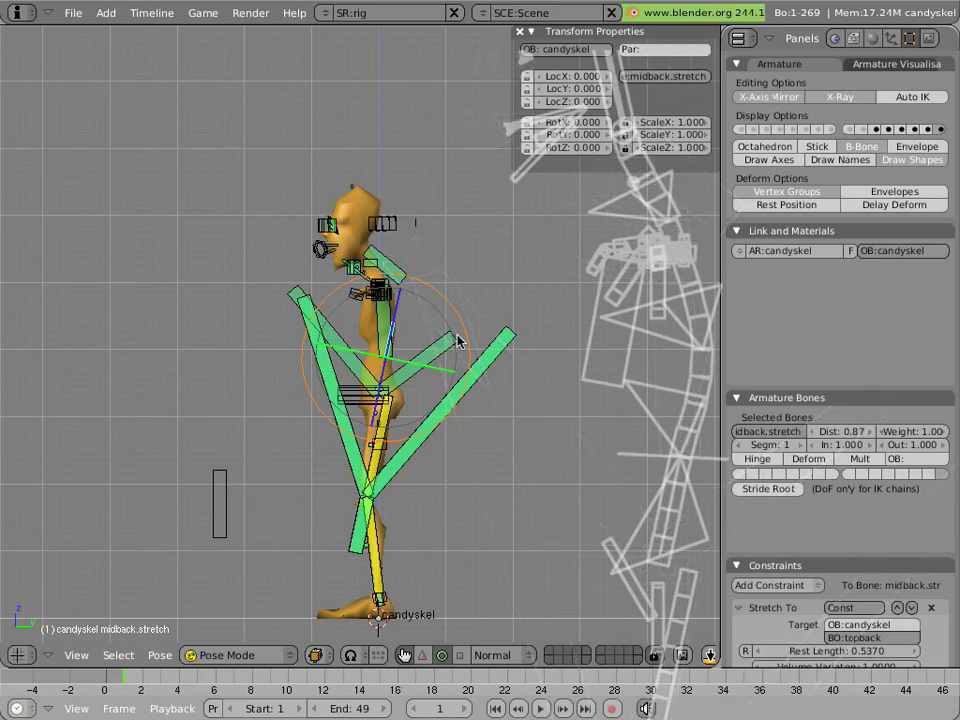
click(766, 146)
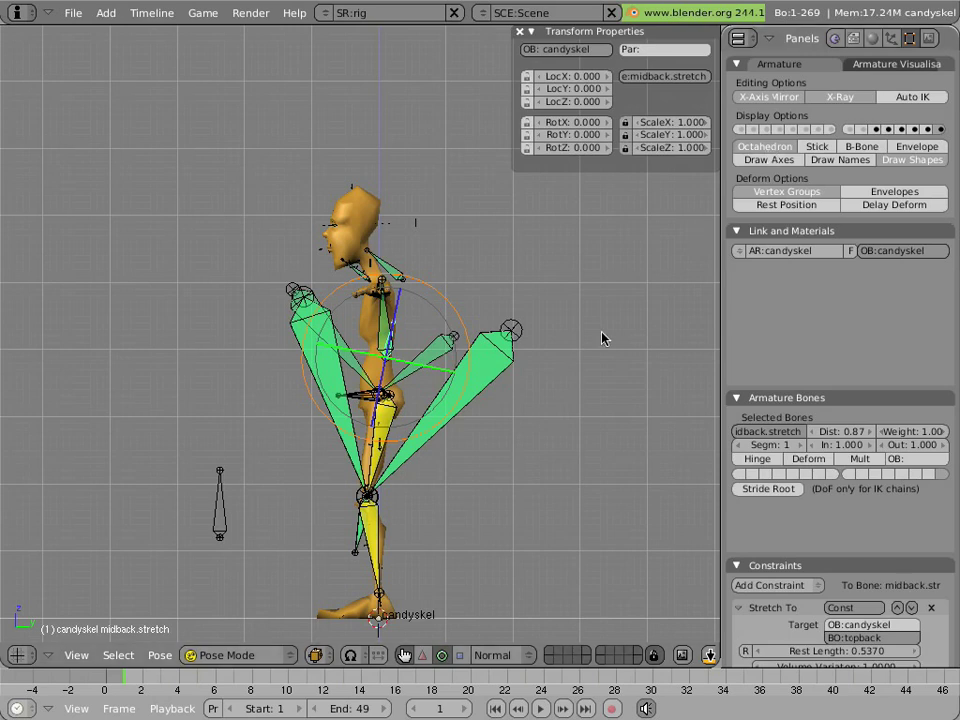
key(Tab)
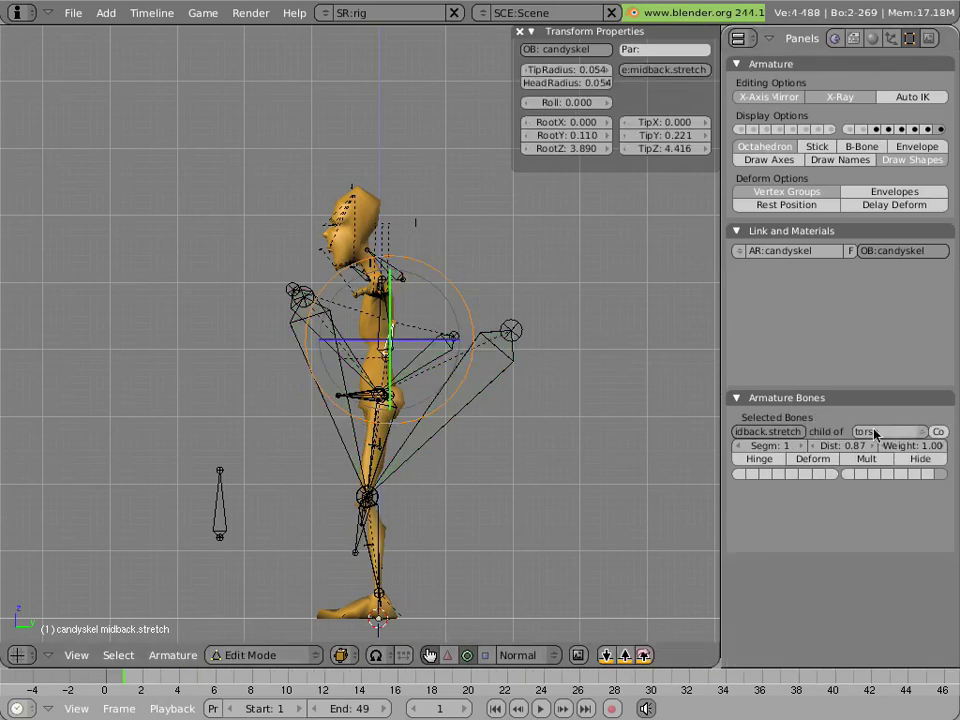
key(Tab)
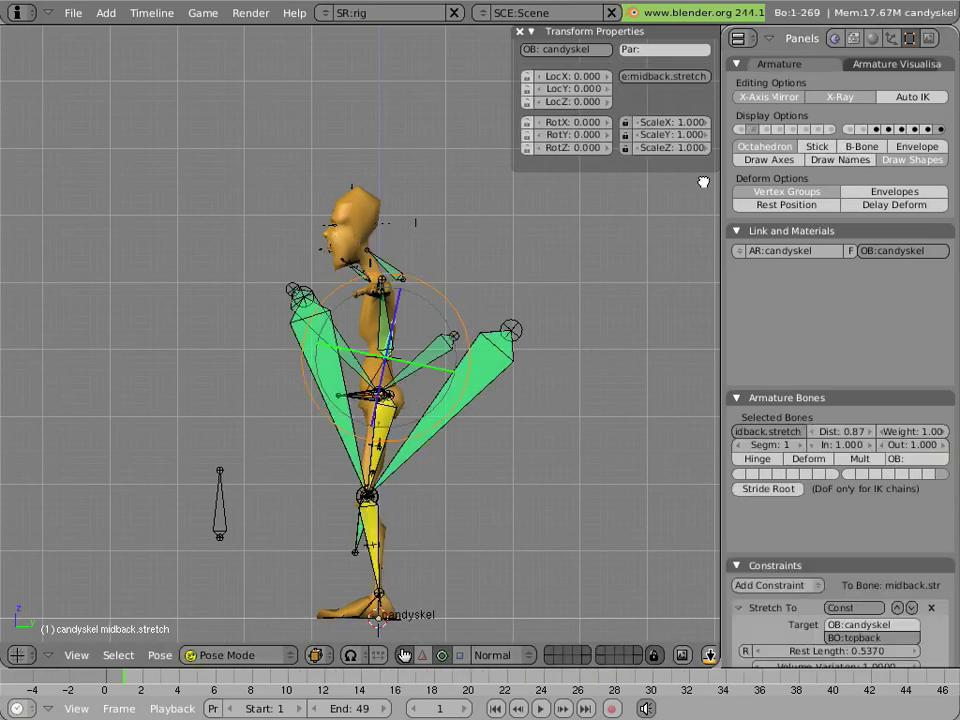
- Examine the Stretch To constraint of the midback.stretch bone and select its target, the topback control bone
scroll(685, 216, up, 7)
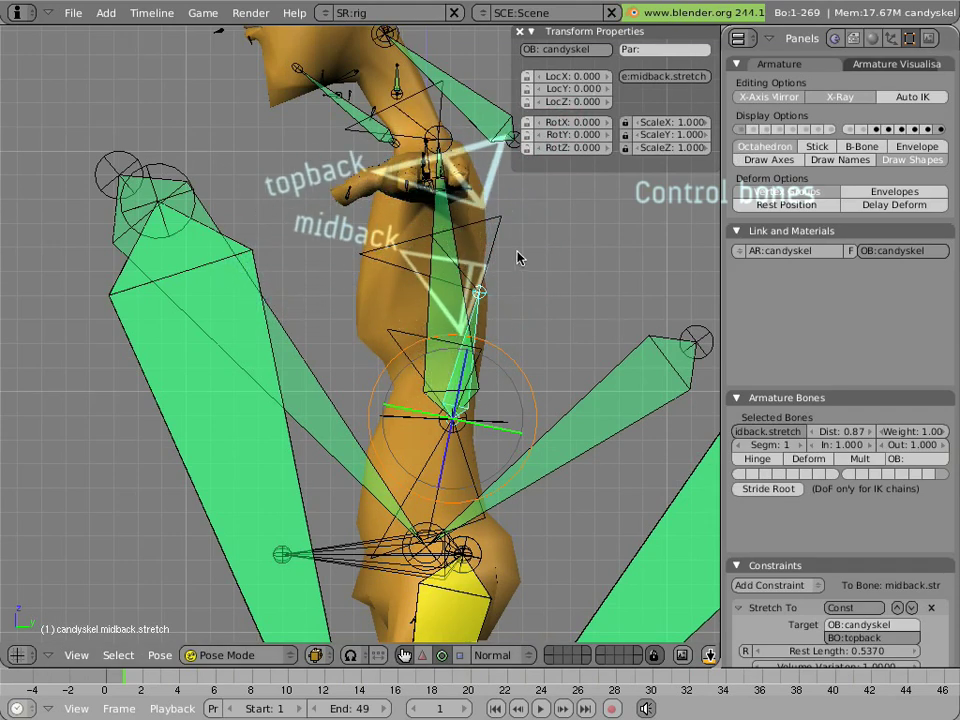
scroll(860, 420, down, 4)
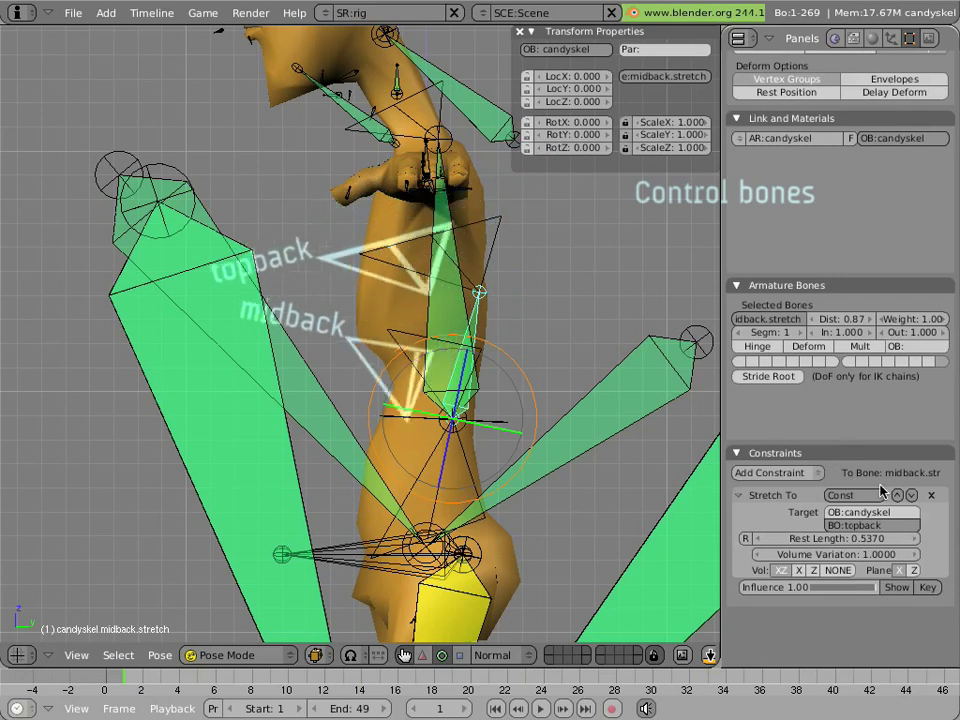
right_click(492, 240)
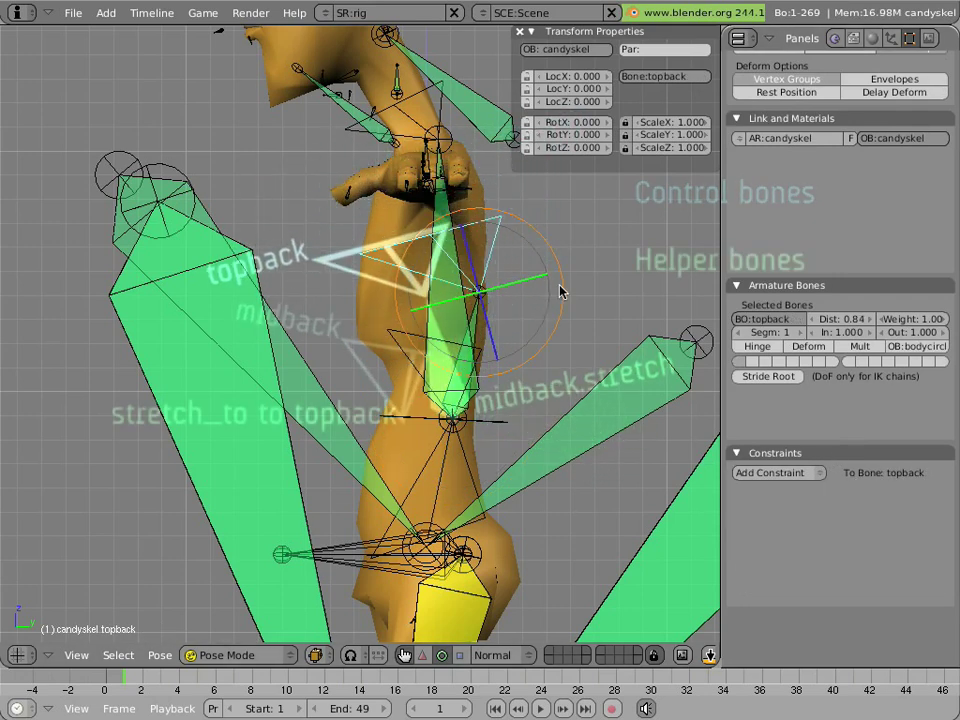
- Try rotating the topback control bone to test how midback.stretch follows it, cancelling each rotation
key(r)
key(Escape)
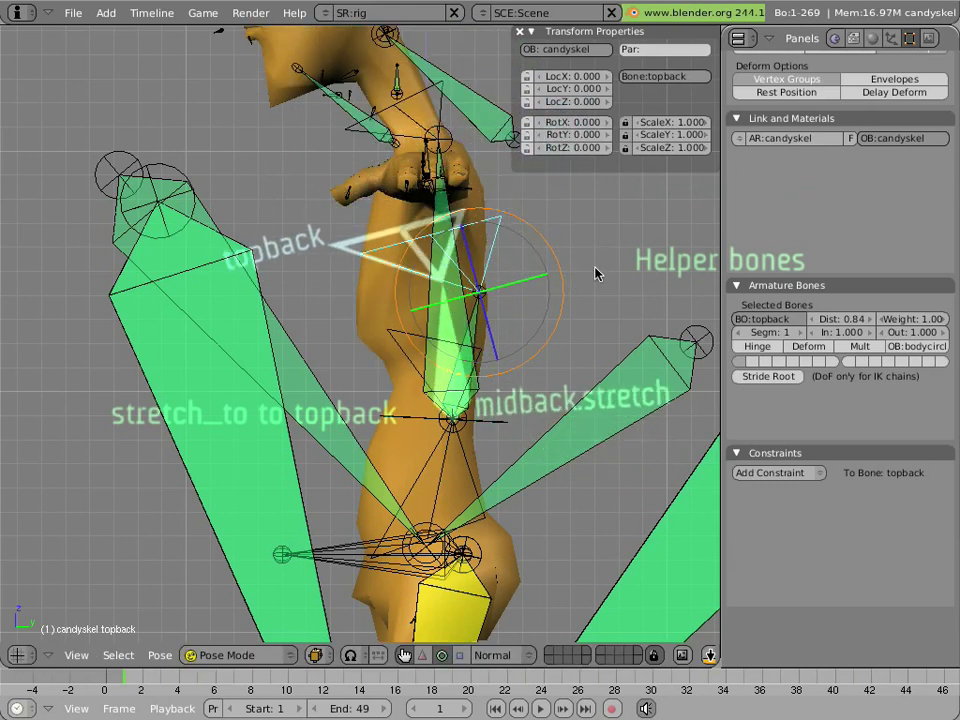
key(r)
key(Escape)
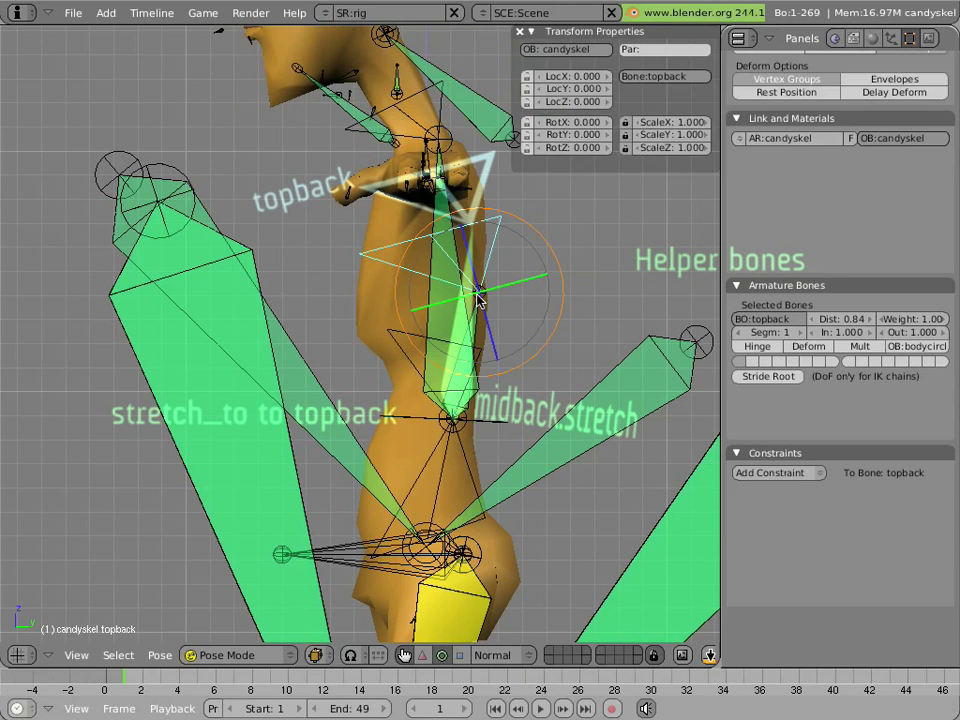
- Try moving the midback control bone, cancel the move, and select the midback.stretch helper bone
right_click(472, 335)
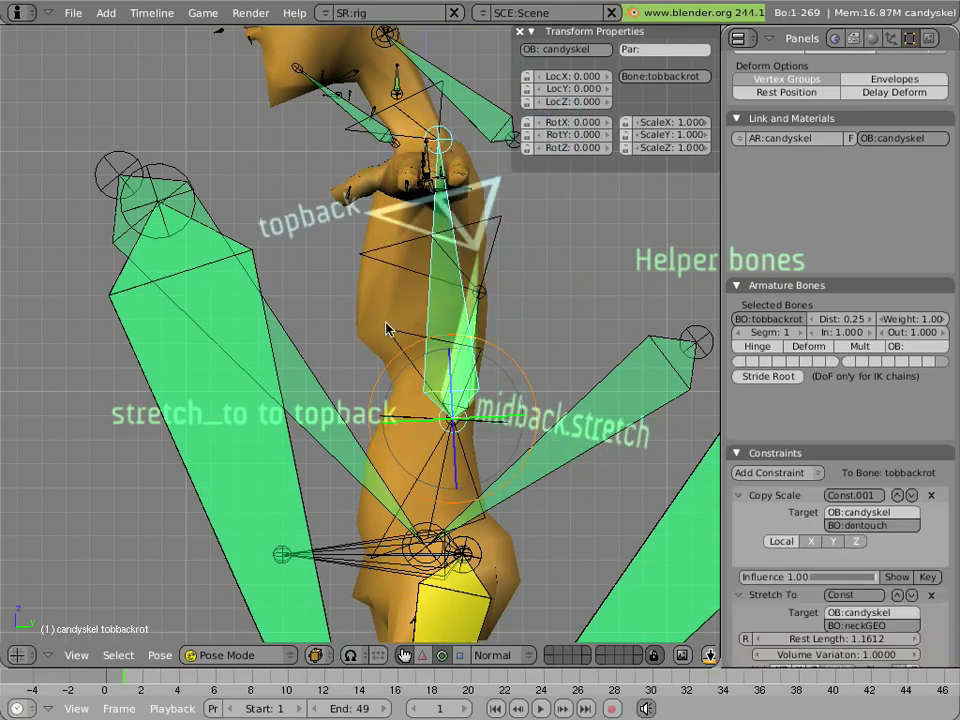
right_click(400, 335)
key(g)
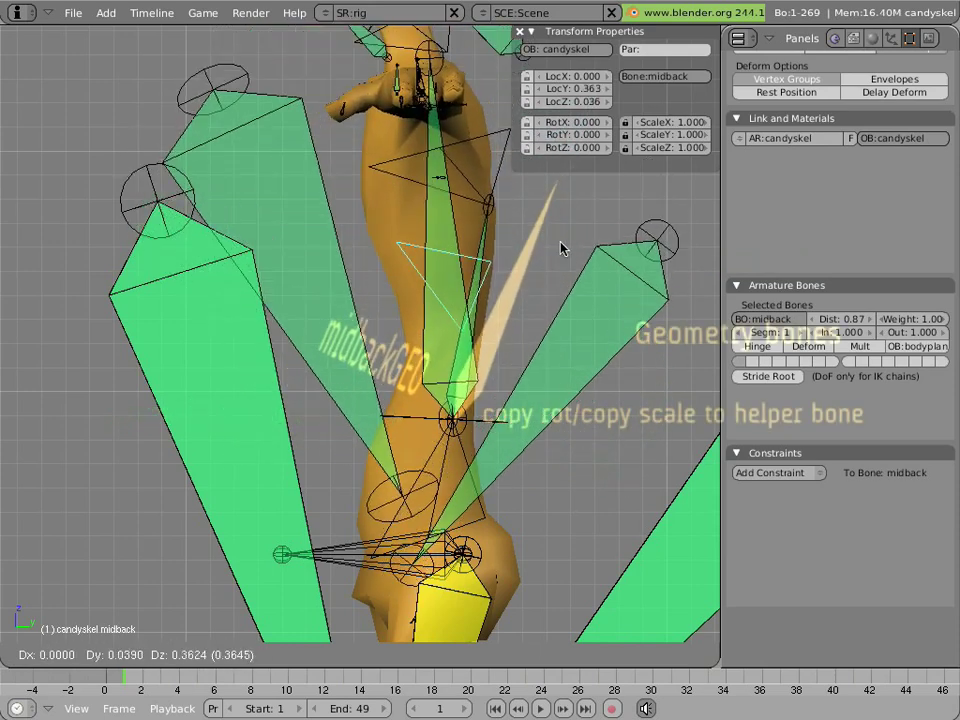
key(Escape)
right_click(477, 313)
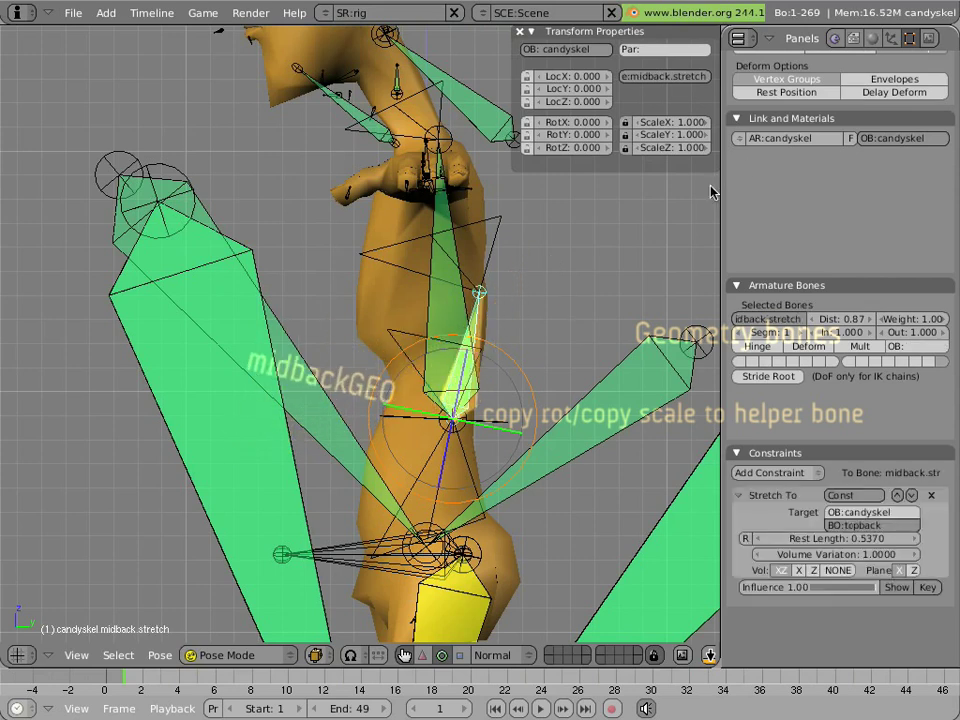
- Display only armature layer 14 with the deform bones and examine the constraints of midbackGEO
scroll(922, 139, up, 3)
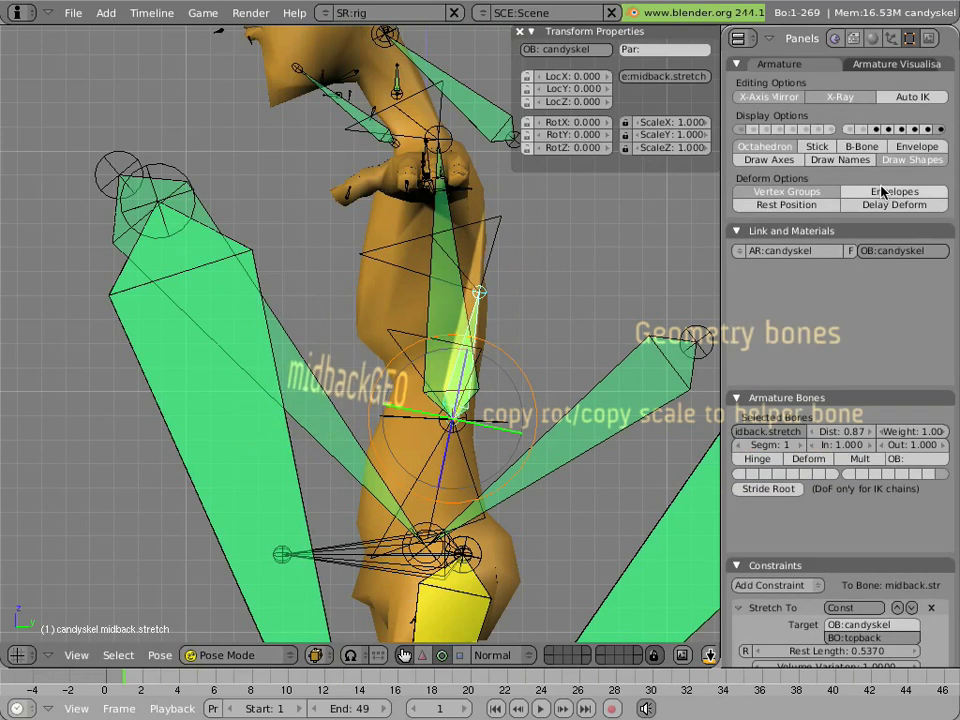
click(924, 131)
scroll(838, 453, down, 4)
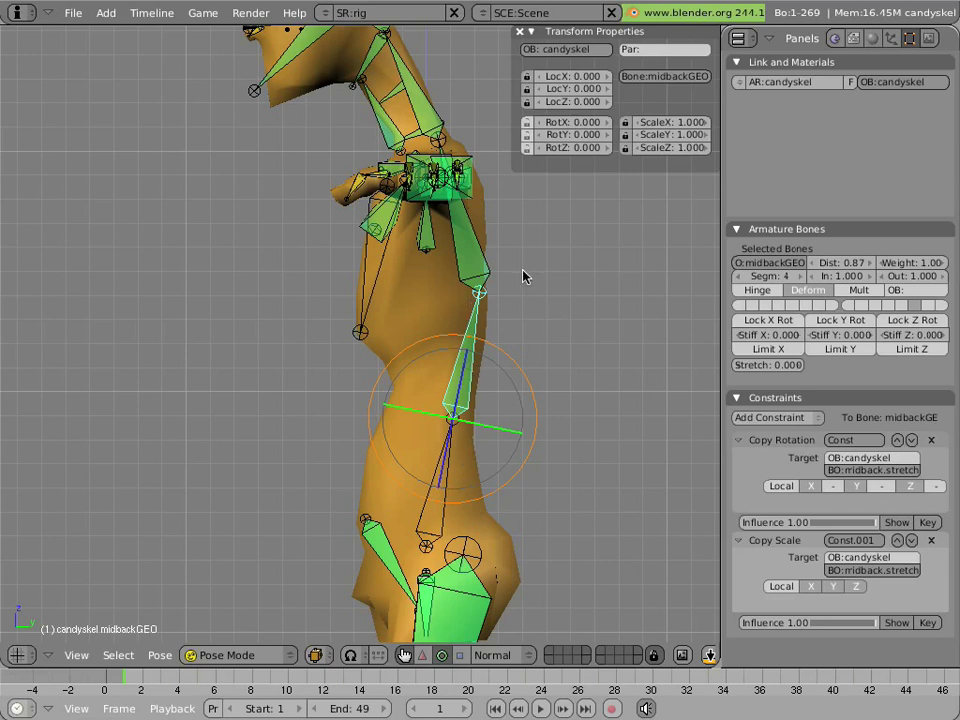
- Compare the Copy Rotation and Copy Scale constraints of the topbackGEO and midbackGEO deform bones
shift+middle_drag(527, 277, 546, 366)
right_click(497, 362)
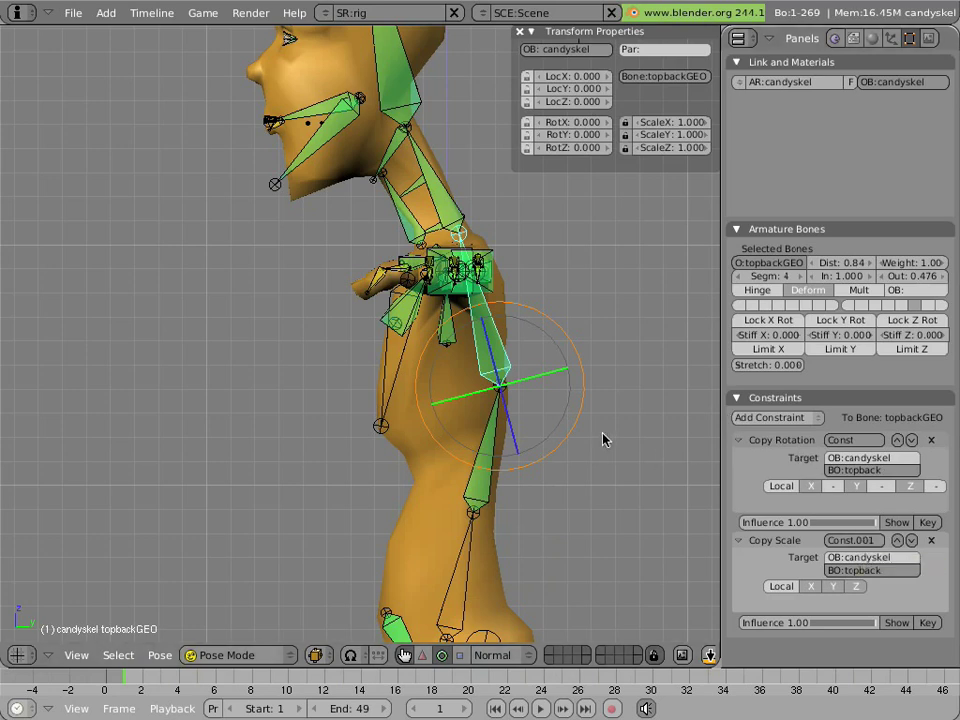
right_click(497, 458)
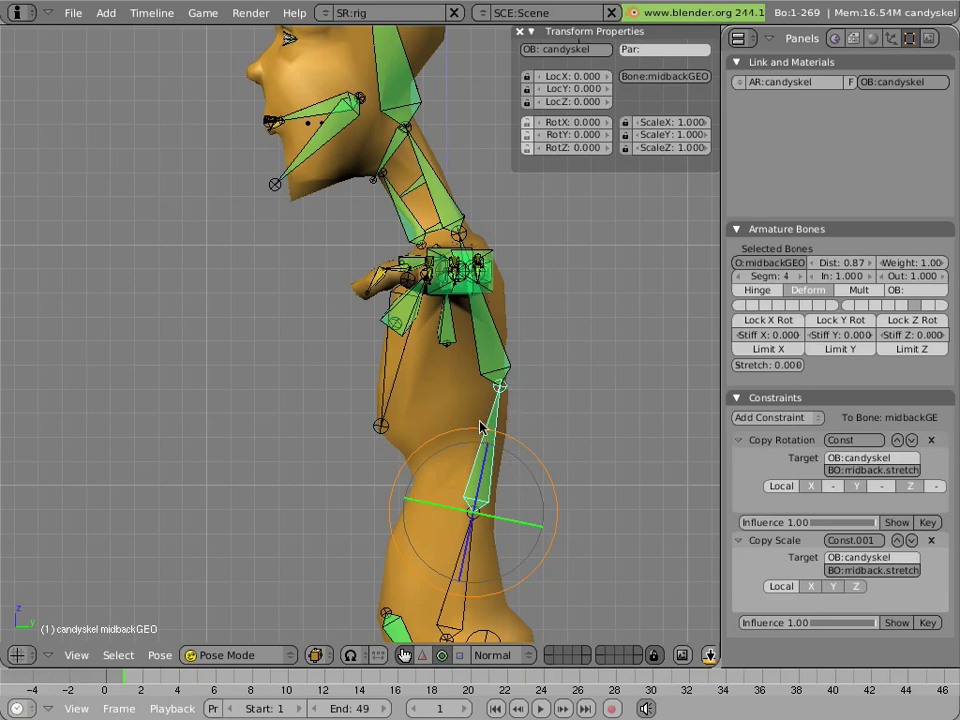
right_click(499, 315)
- Examine the Copy Rotation and Stretch To constraints of neckGEO and add the control bones' armature layer to the display
right_click(480, 235)
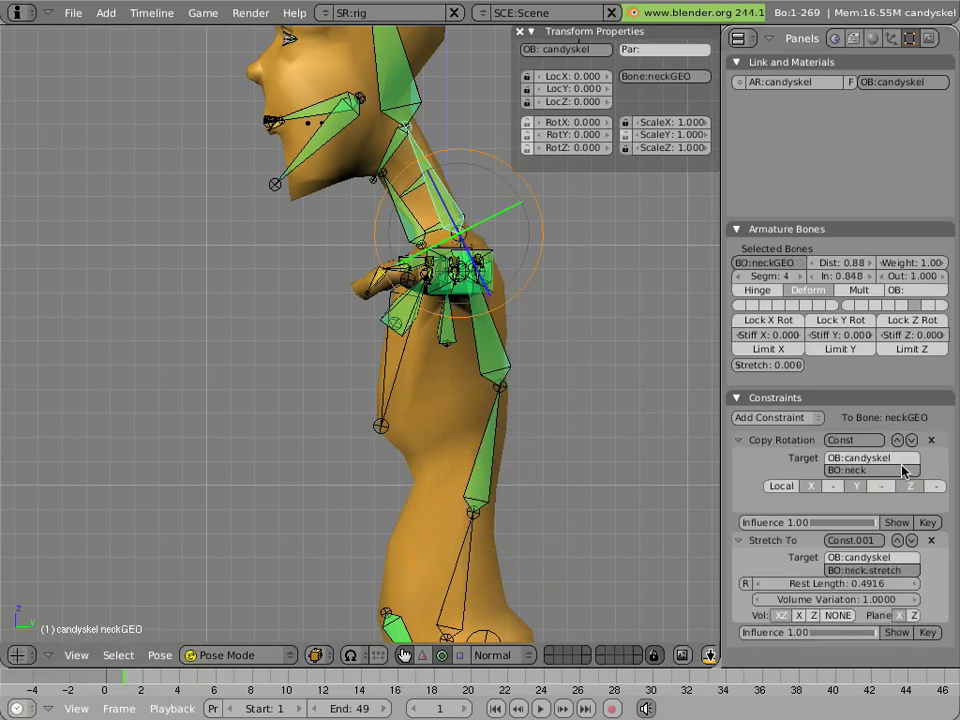
scroll(903, 470, down, 1)
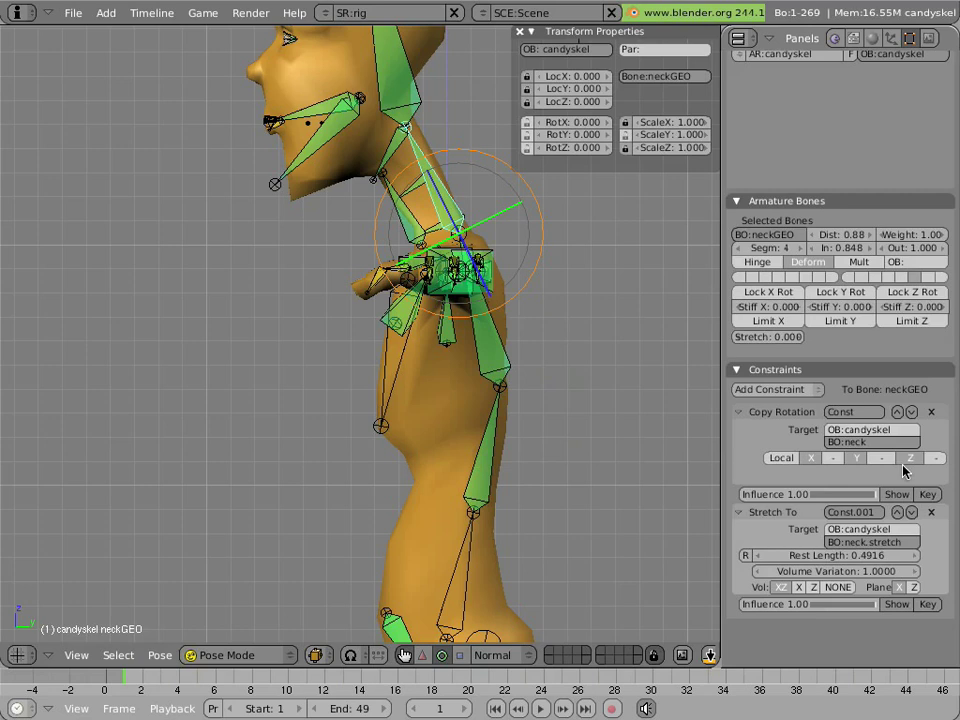
scroll(827, 146, up, 6)
scroll(827, 146, up, 1)
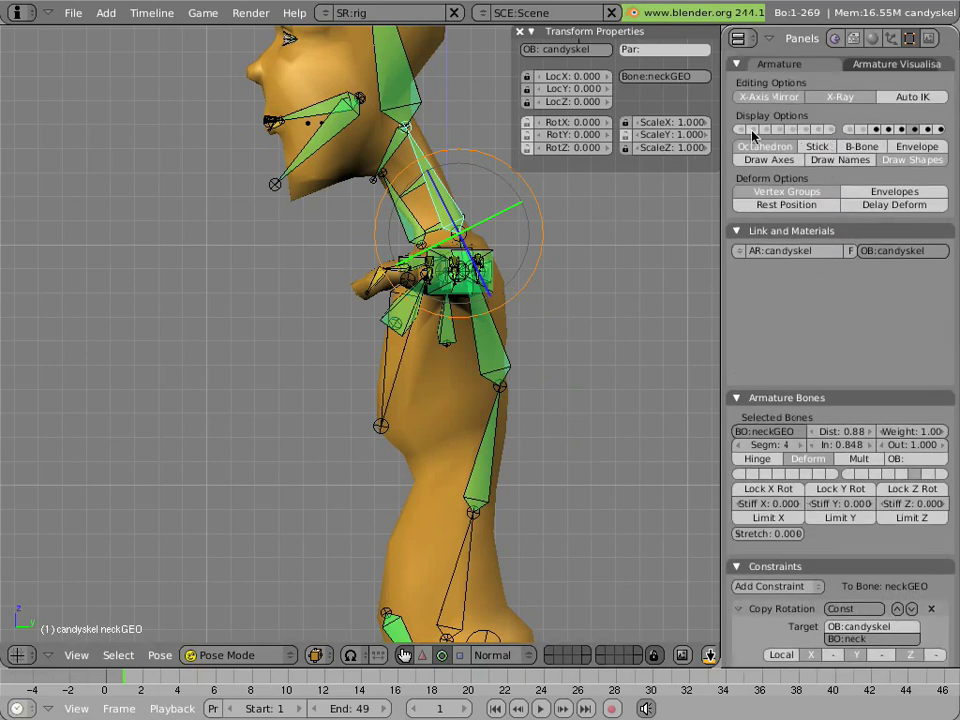
shift+click(747, 131)
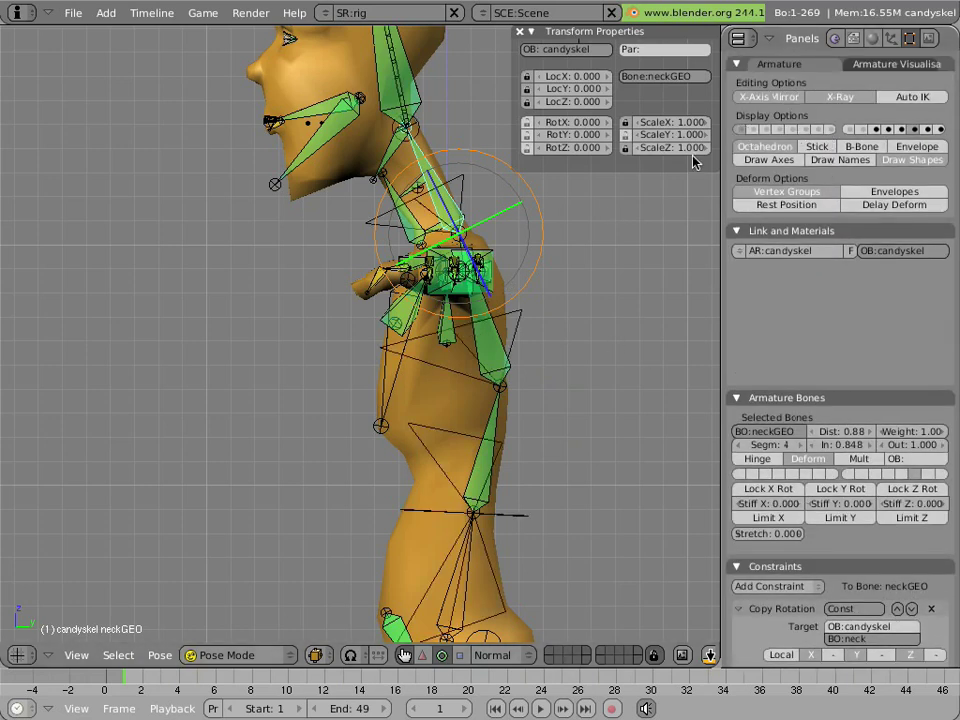
- Try rotating the neck control bone and moving the neck.stretch control bone, cancelling both transforms
right_click(470, 190)
key(r)
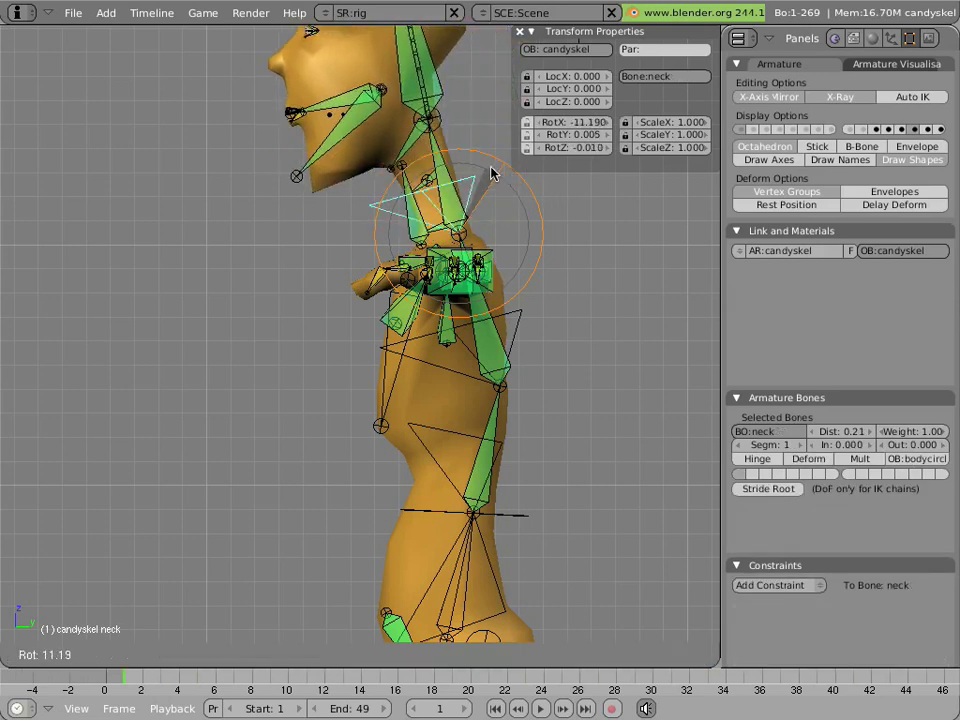
key(Escape)
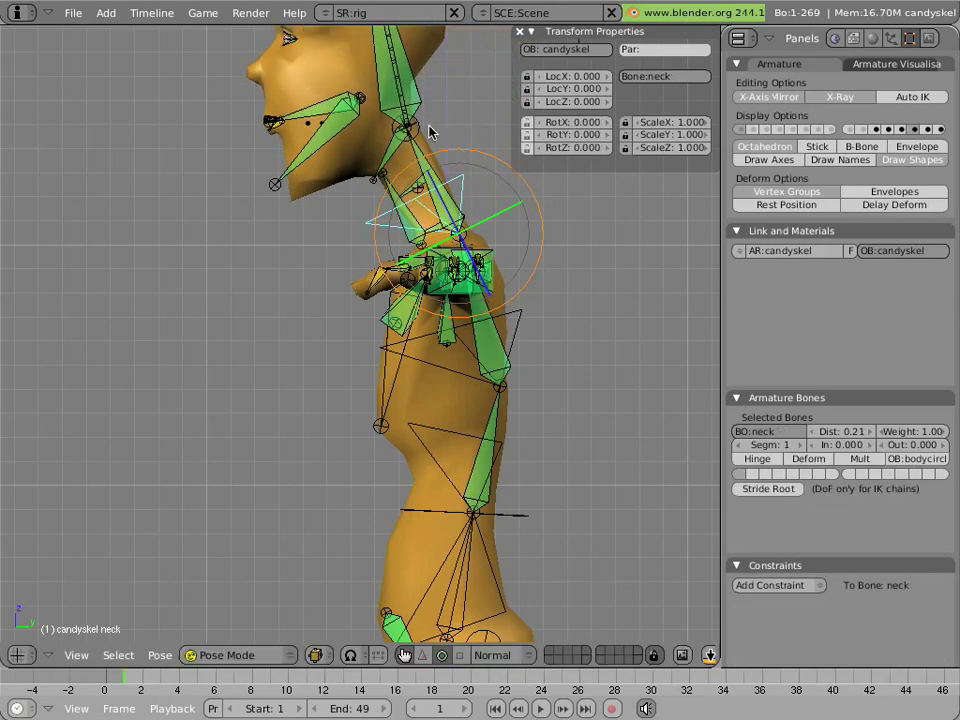
right_click(431, 137)
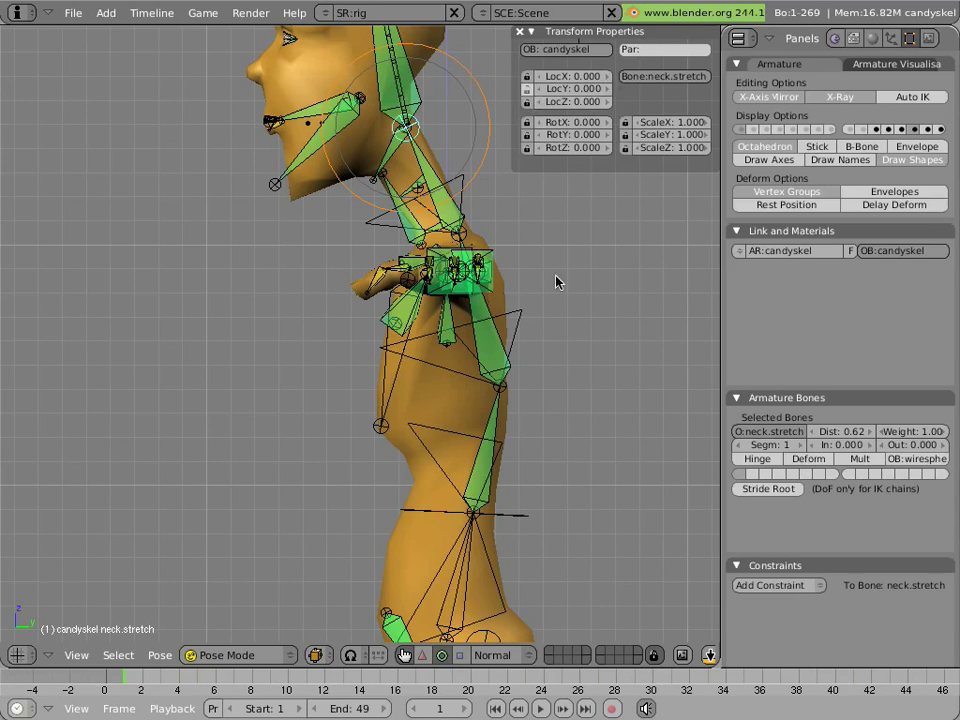
key(g)
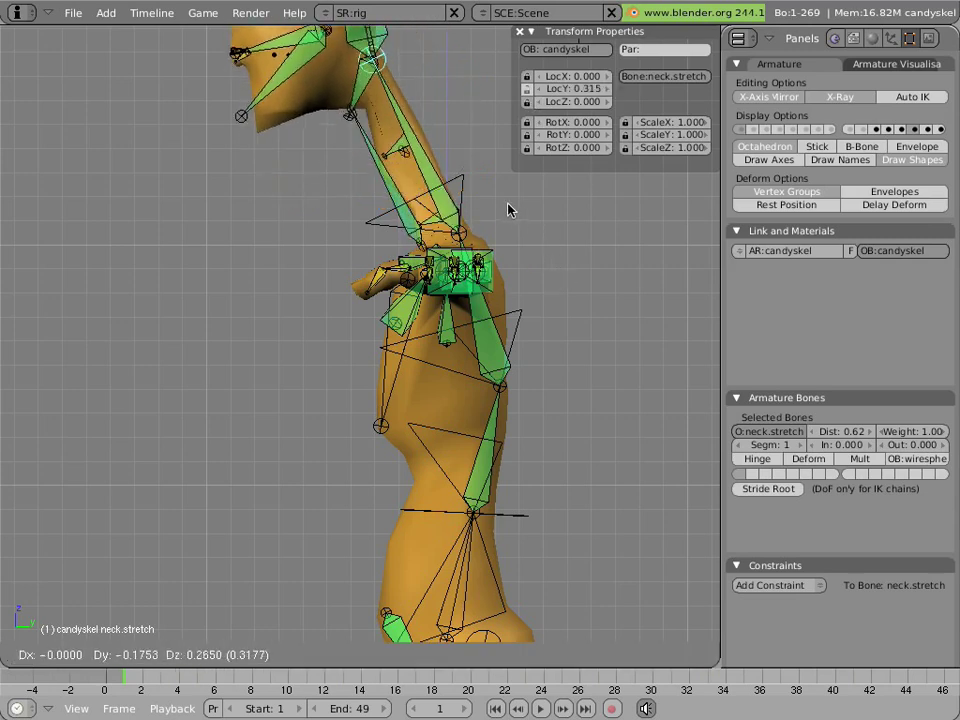
right_click(513, 246)
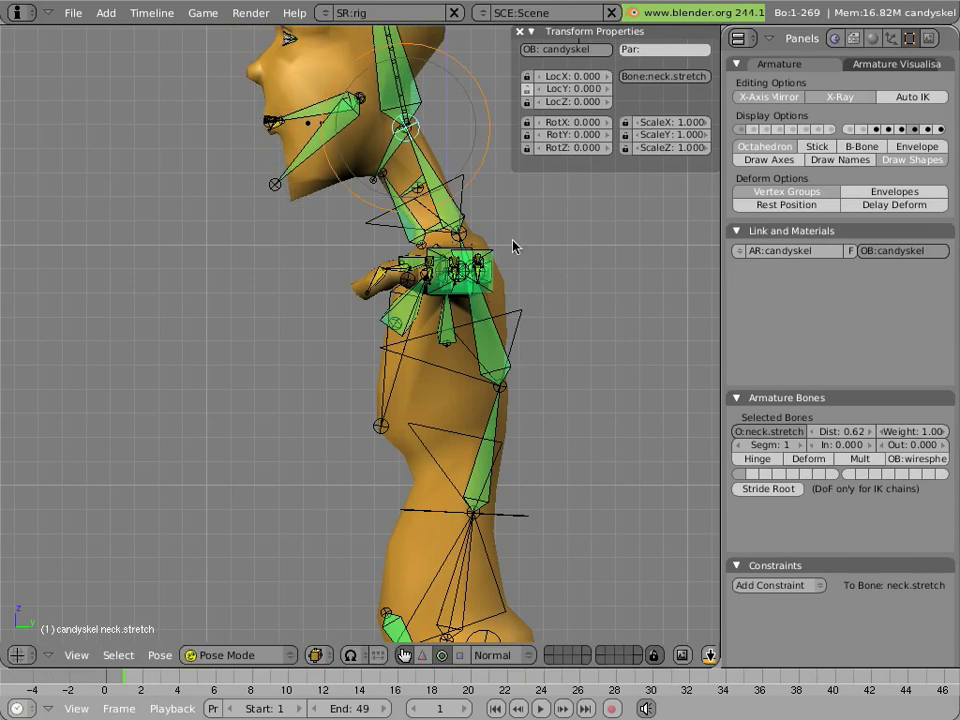
- Rotate the neck control bone forward to about 26° on X and try moving neck.stretch in that pose
right_click(463, 186)
key(r)
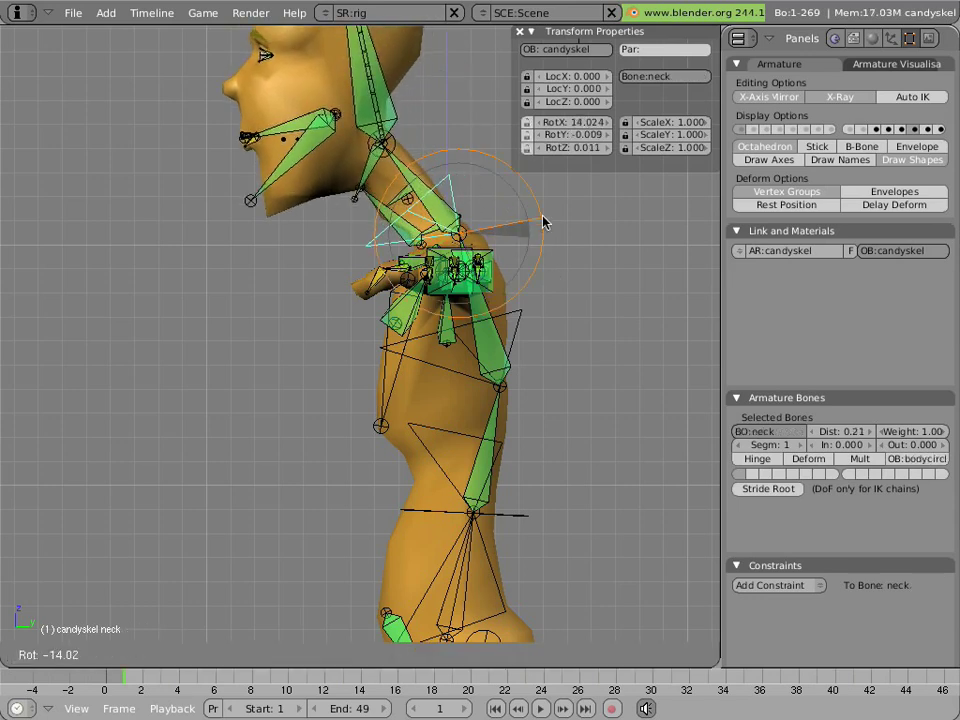
click(476, 199)
right_click(388, 168)
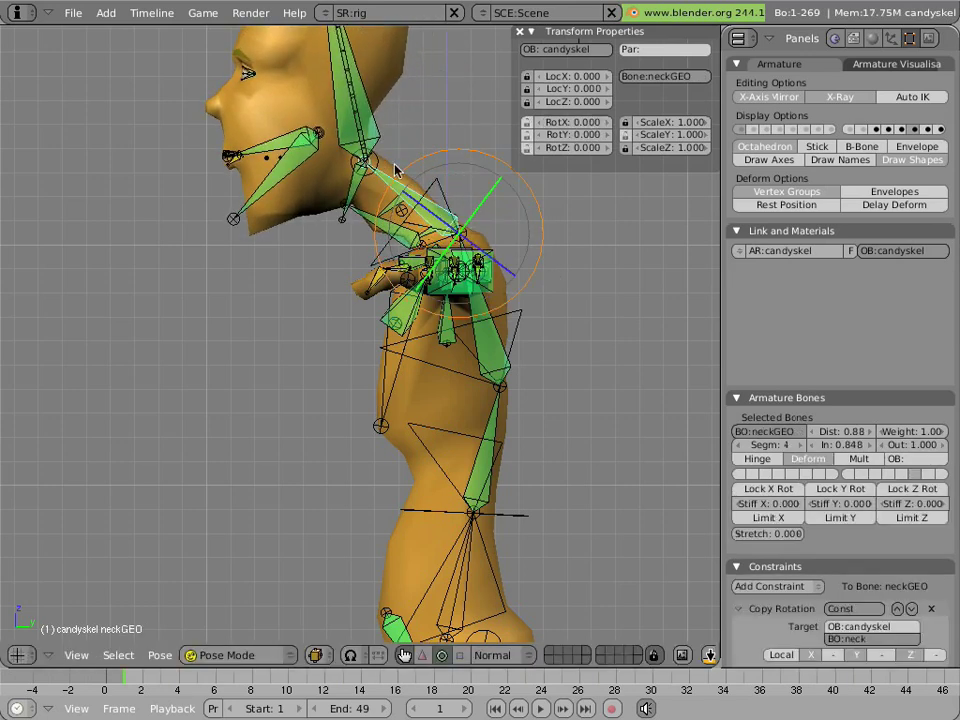
right_click(385, 162)
key(g)
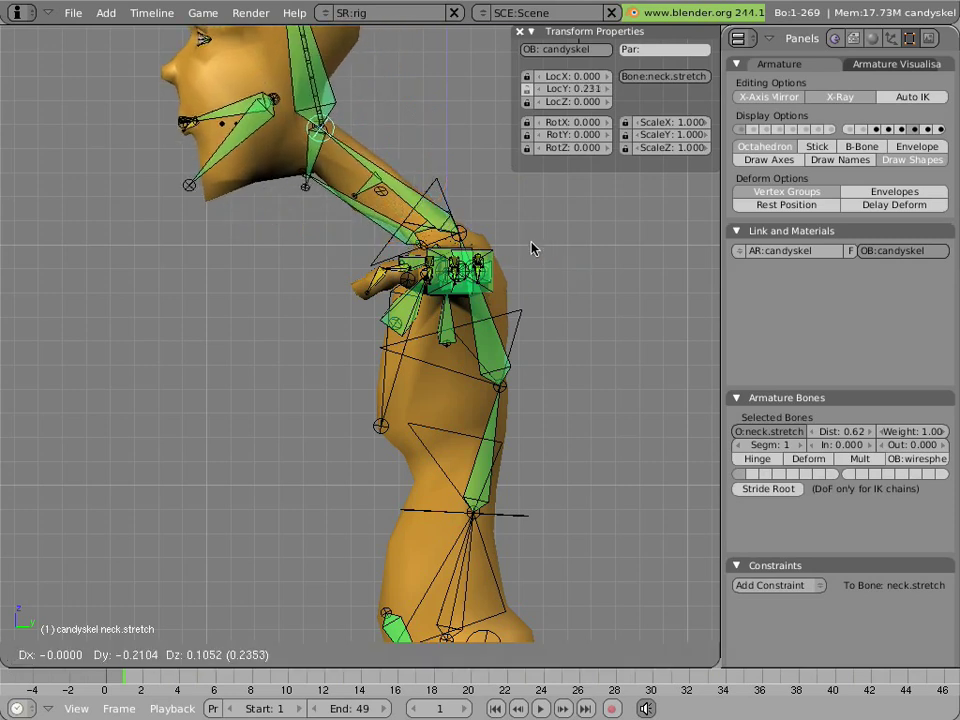
key(Escape)
- Rotate the neck control bone back near its rest pose, to about -1.9° on X
right_click(454, 200)
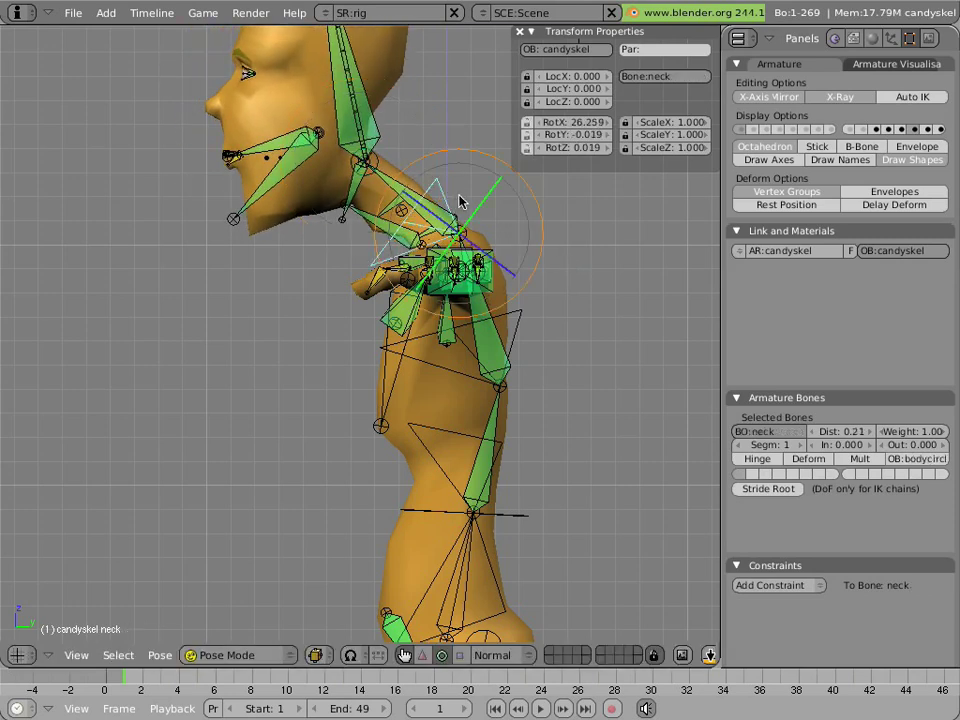
key(r)
click(491, 217)
key(r)
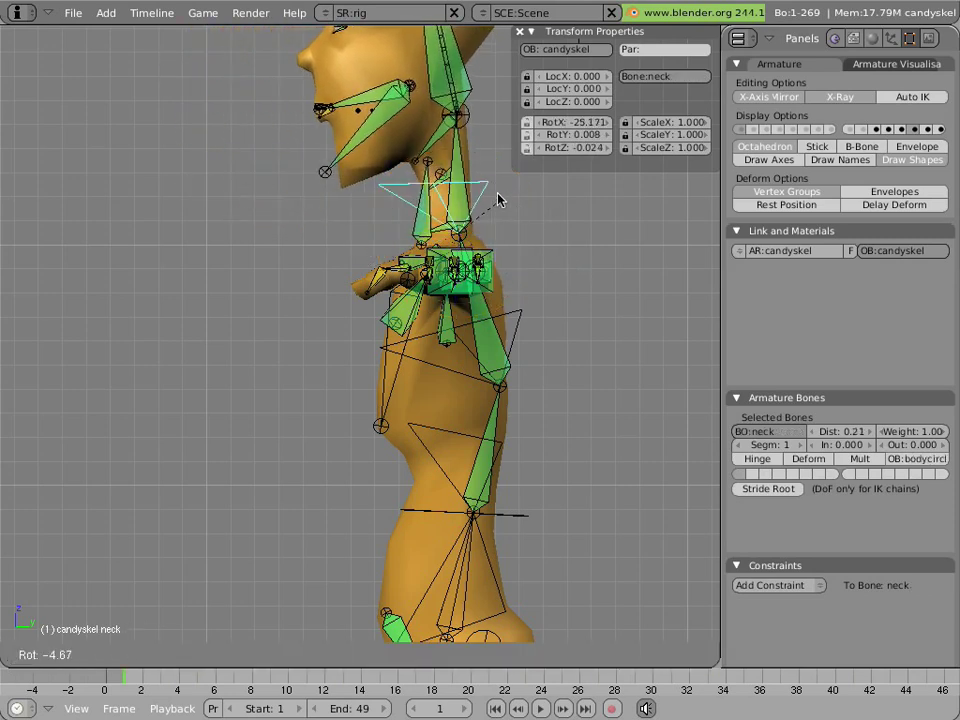
click(480, 199)
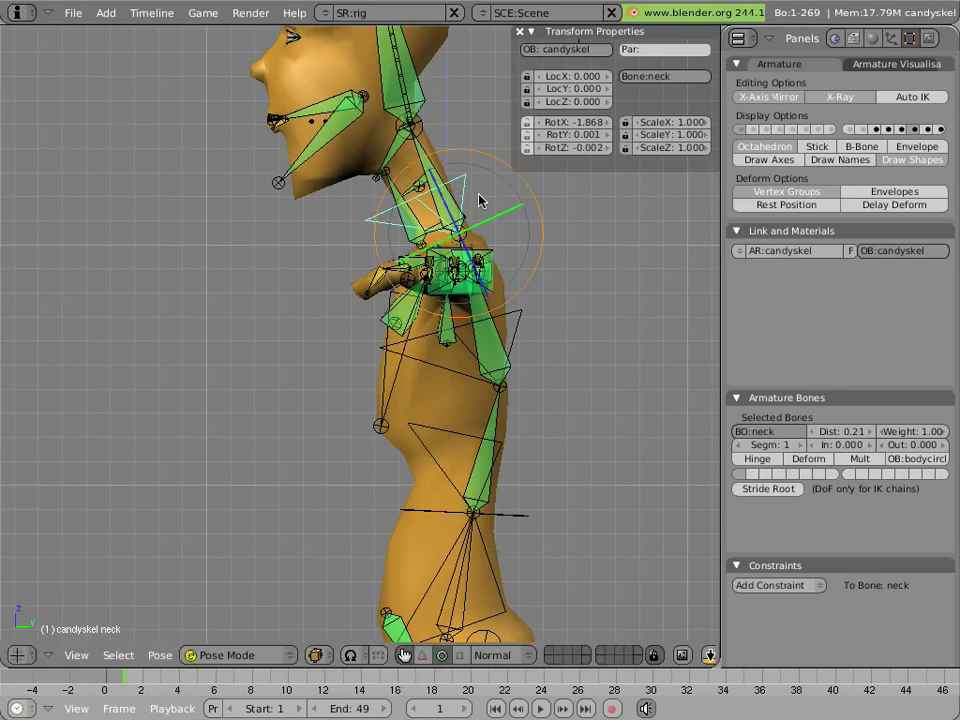
- Select the head control bone and examine its Copy Scale and Copy Location constraints
right_click(412, 110)
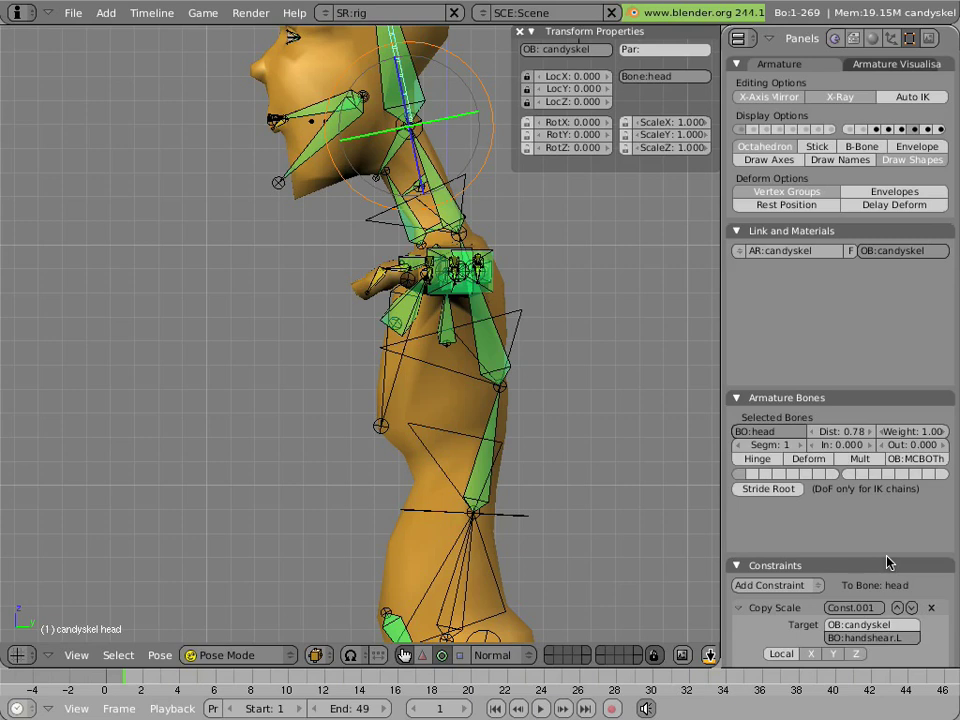
scroll(888, 563, down, 2)
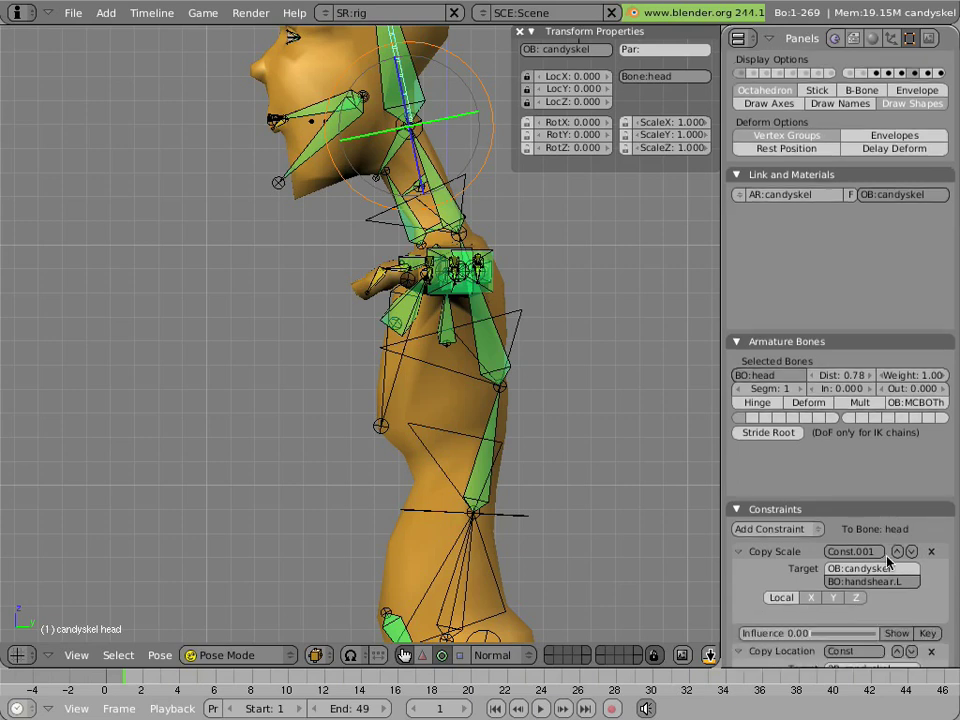
scroll(888, 563, down, 5)
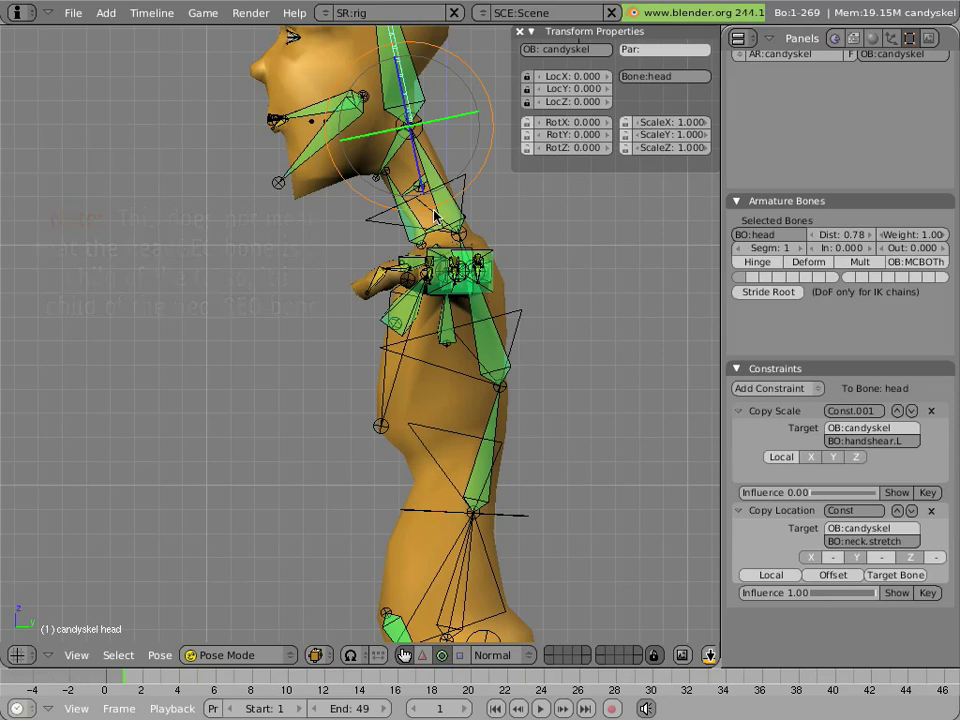
- Try moving the neck.stretch control bone to test how the head follows, and cancel the move
right_click(411, 137)
key(g)
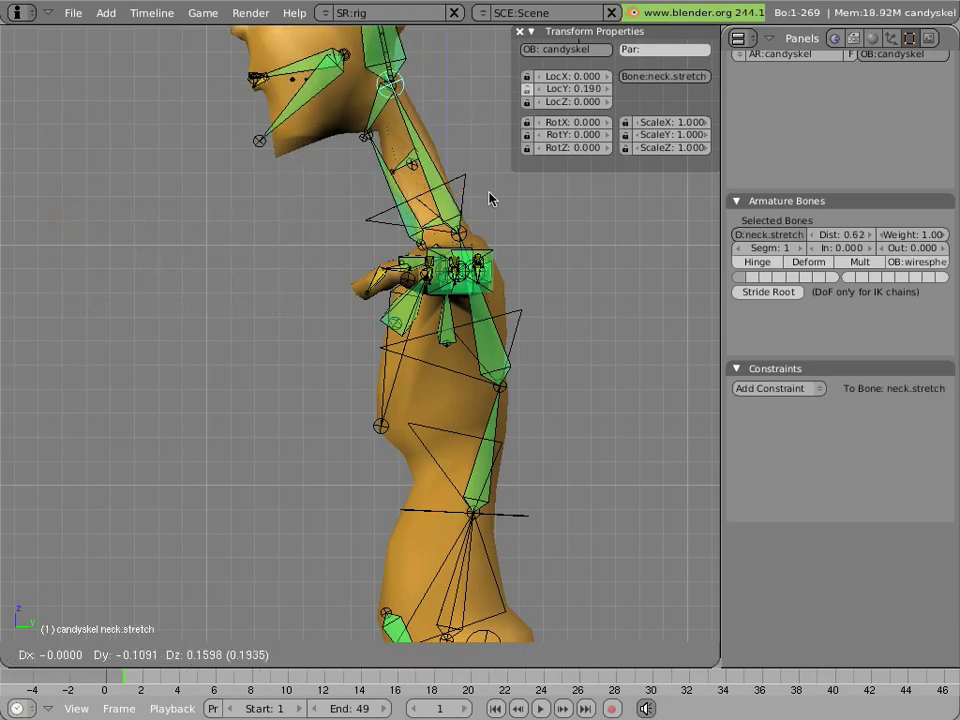
key(Escape)
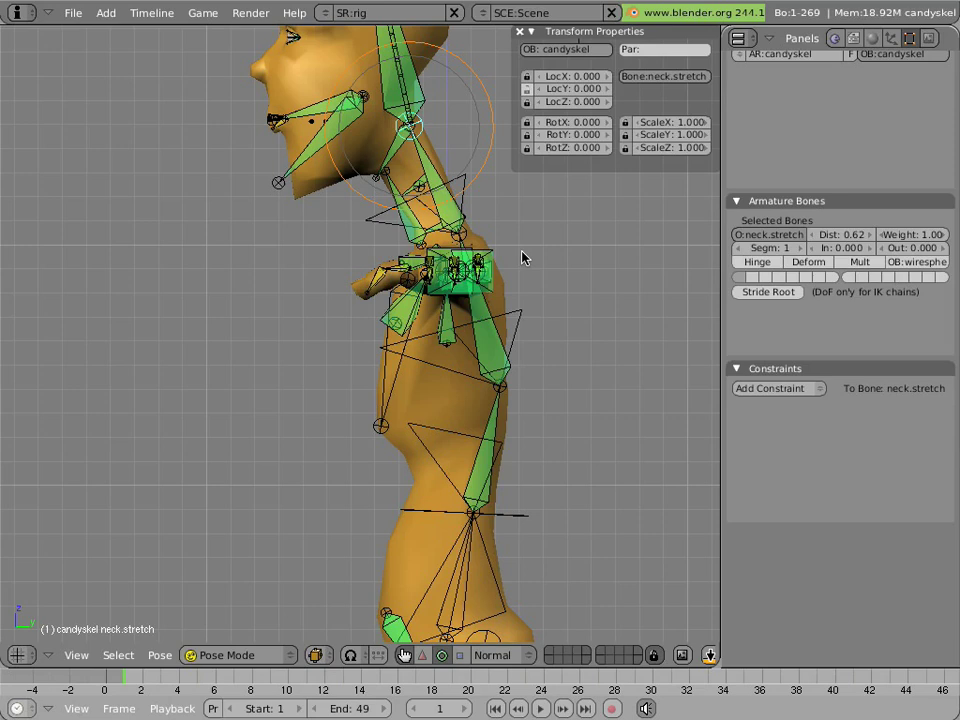
- Select the neck and torso control bones in turn to review the controls from head to torso
right_click(430, 212)
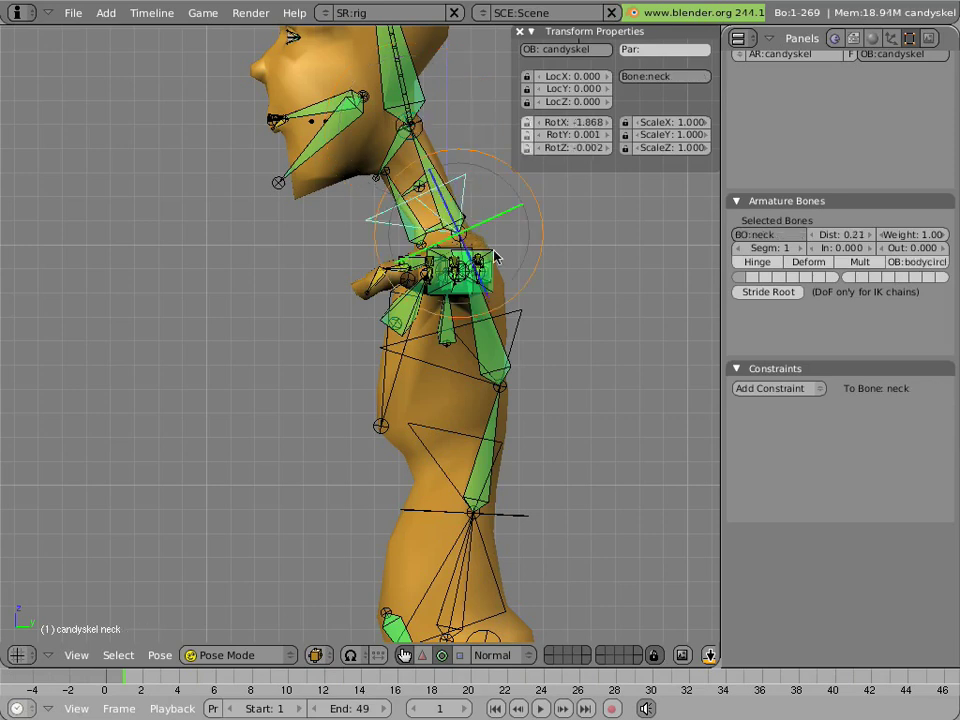
right_click(473, 392)
right_click(425, 510)
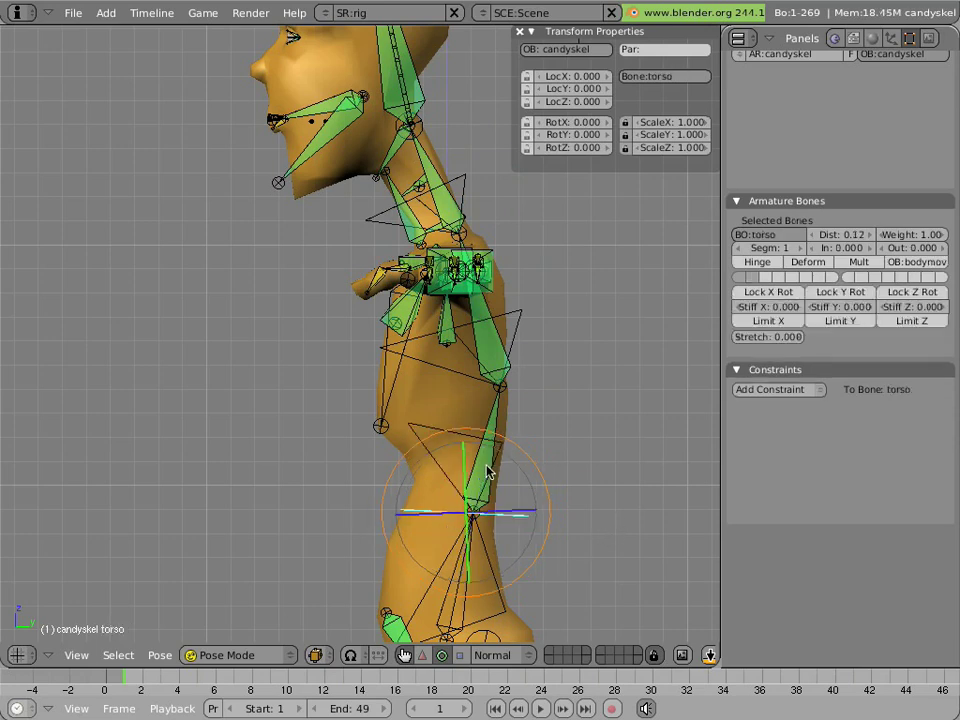
shift+middle_drag(311, 306, 289, 454)
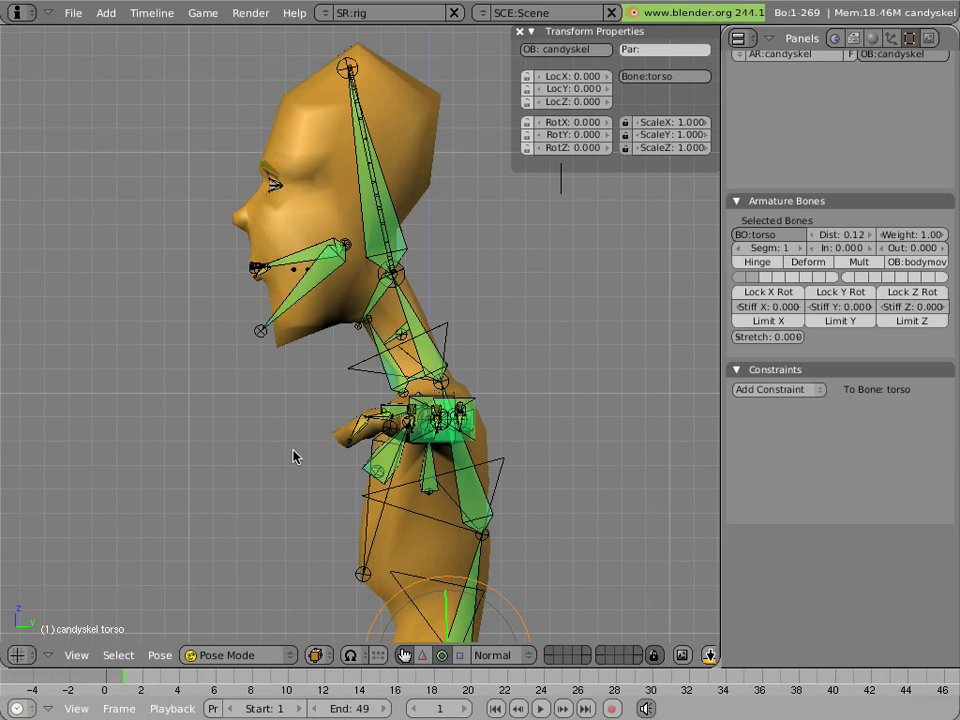
shift+middle_drag(293, 457, 300, 357)
- Try rotating the topback control bone, cancel the rotation, and select the sternum deform bone
right_click(507, 376)
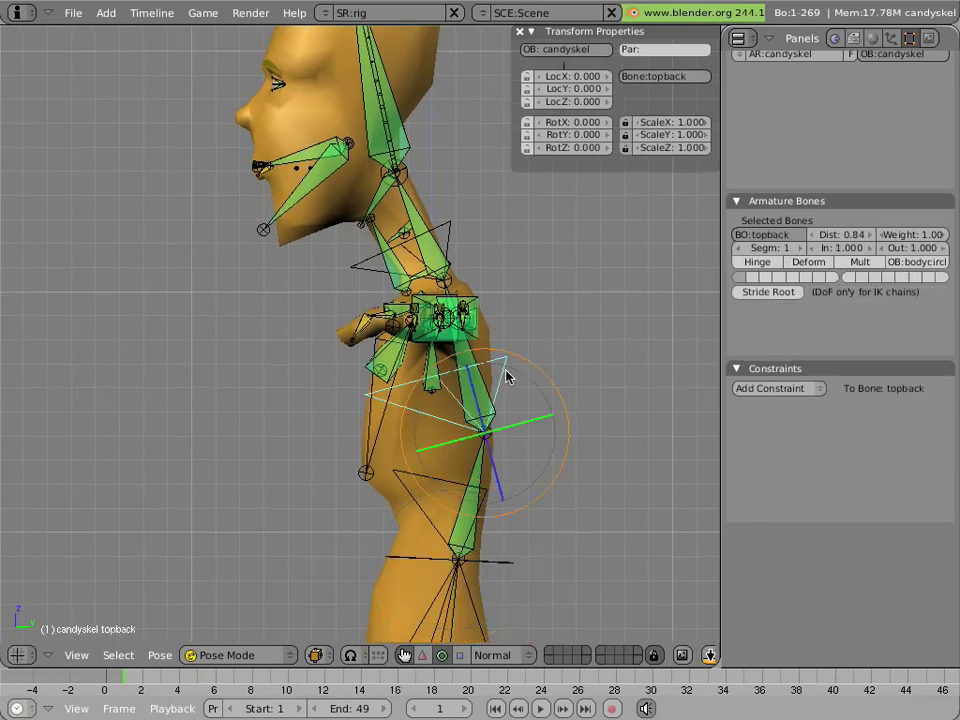
key(r)
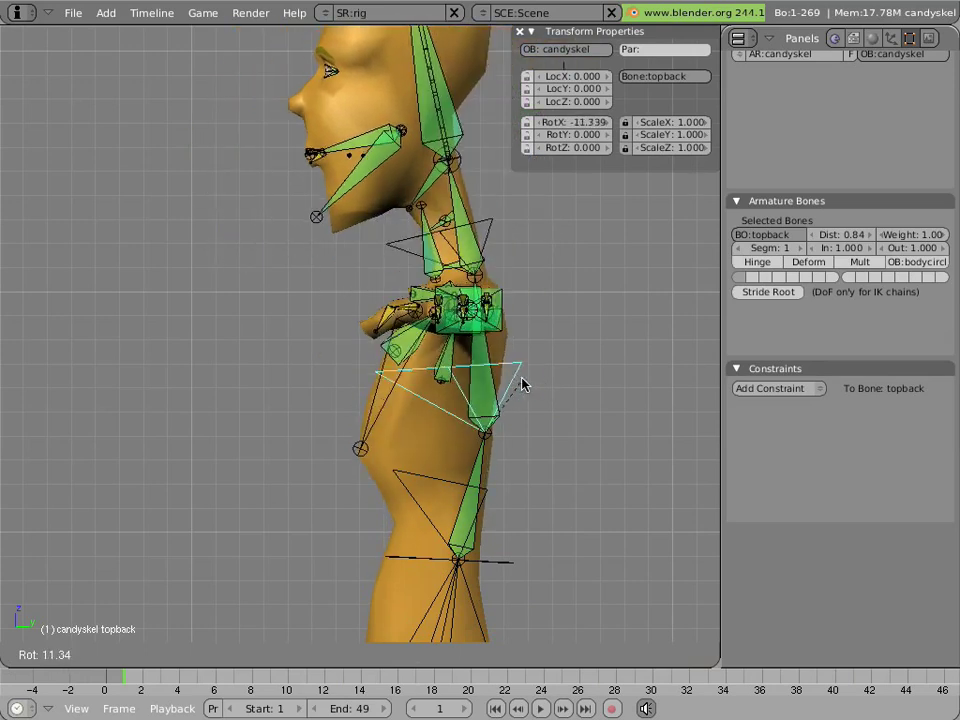
key(Escape)
right_click(380, 437)
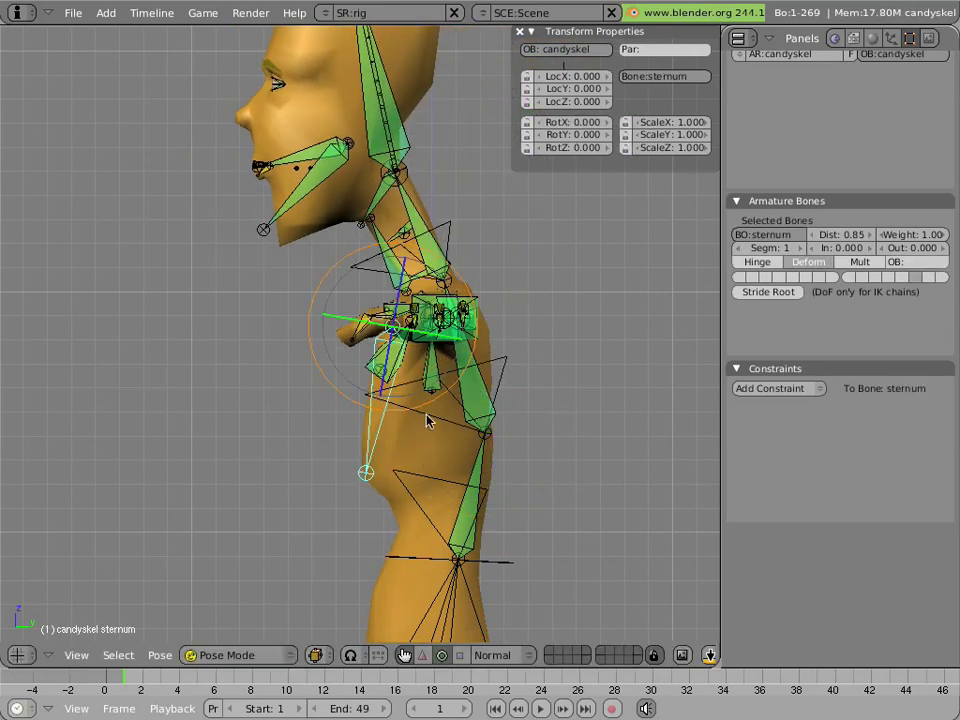
- Try rotating the topback control bone about its X axis in the side view, and cancel the rotation
right_click(505, 374)
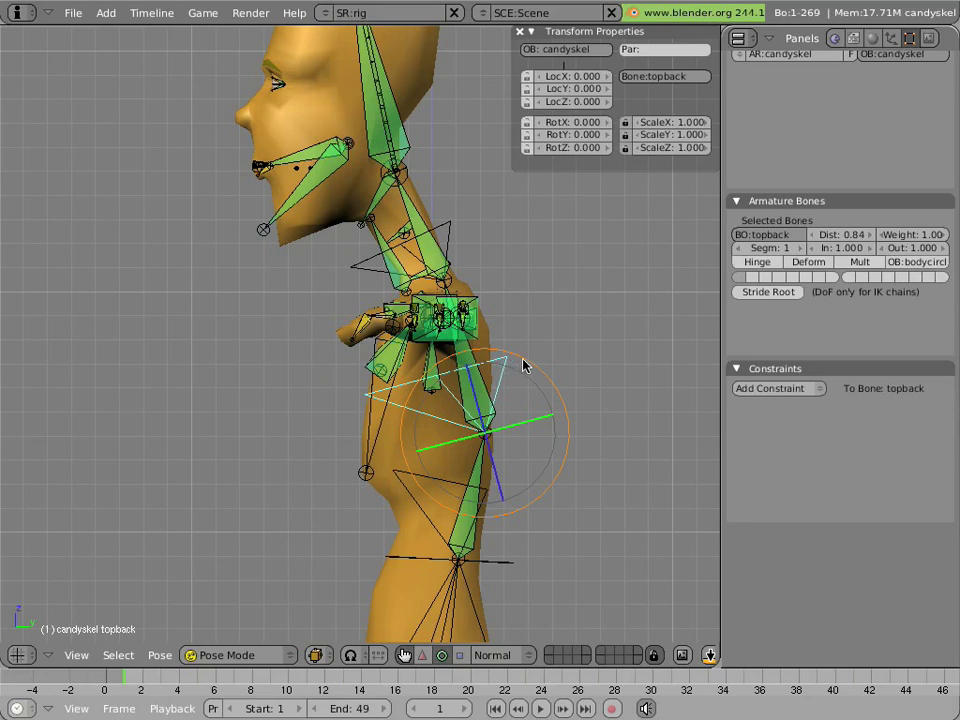
key(r)
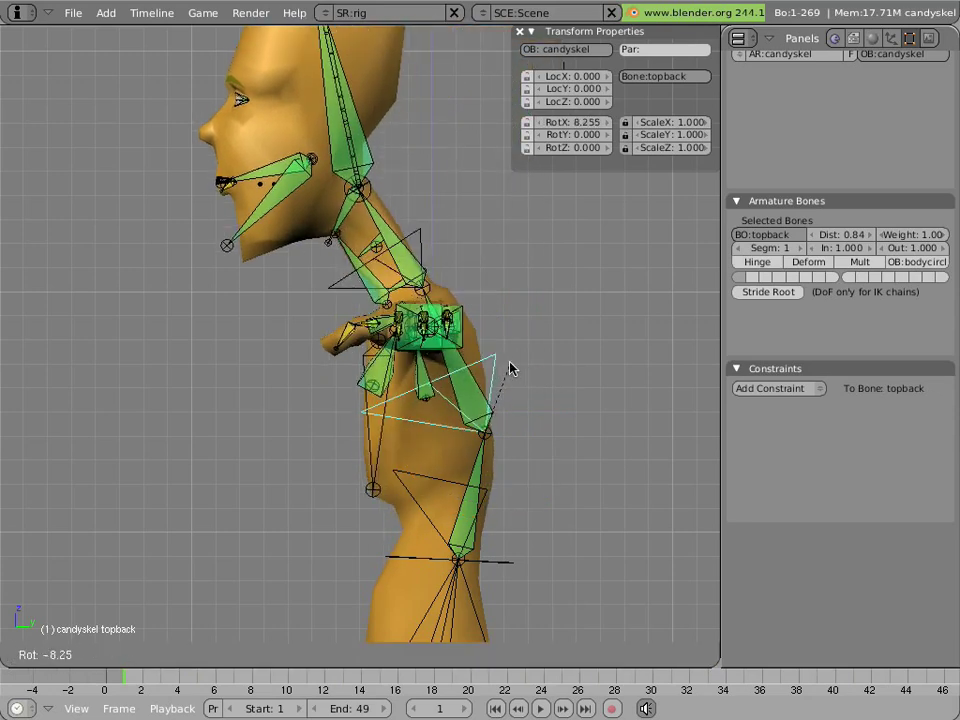
right_click(555, 392)
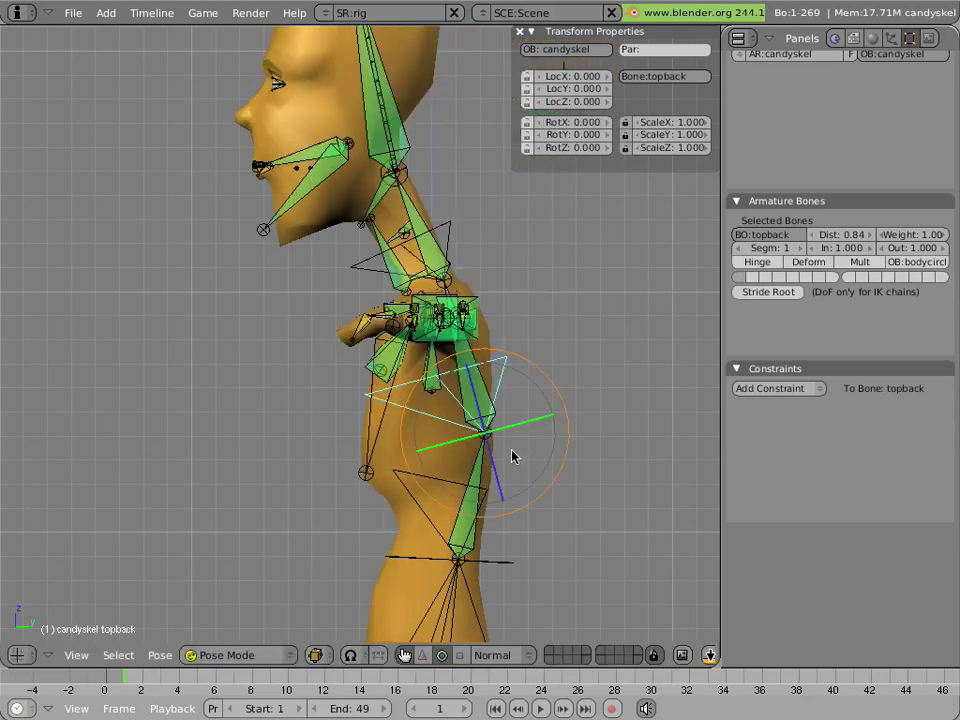
- Select the armpit.L deform bone and the shoulderspin.L bone around the left shoulder to review their constraints
middle_drag(510, 450, 388, 352)
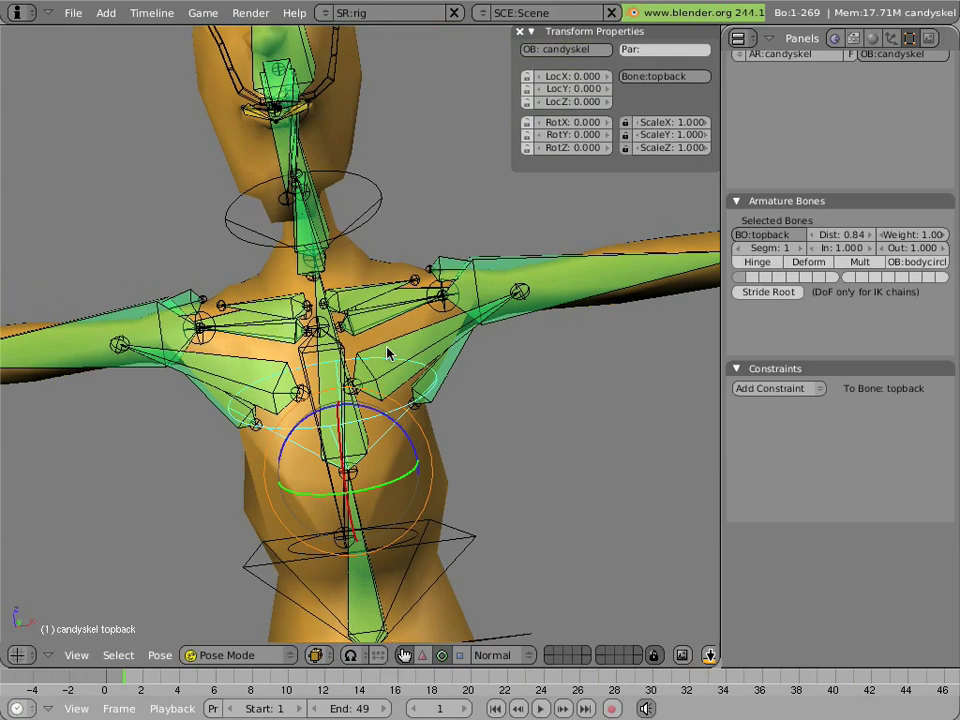
right_click(400, 365)
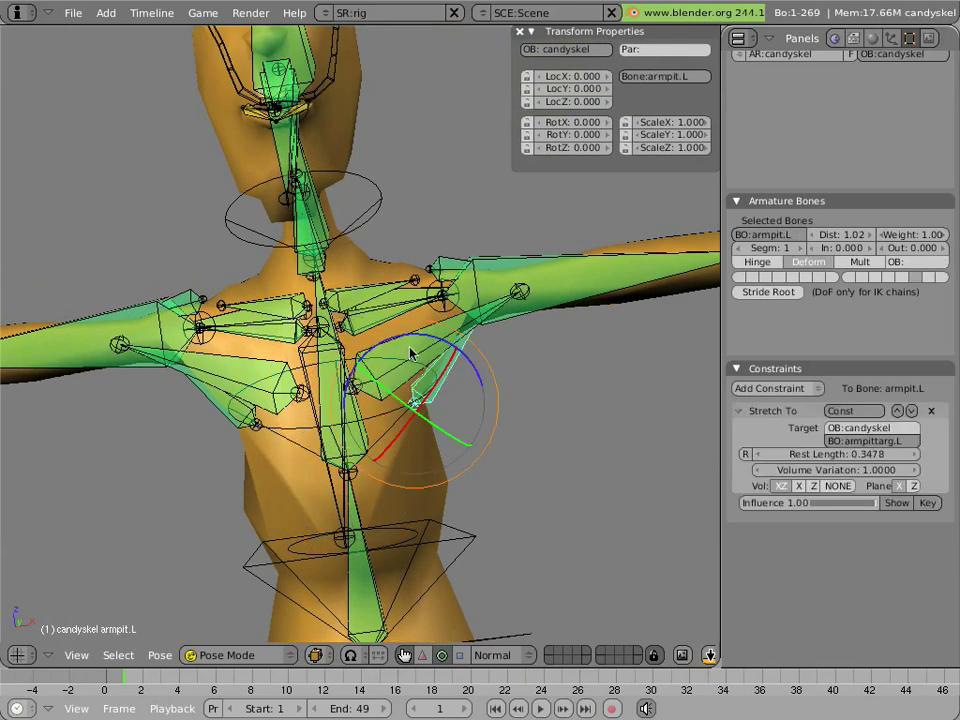
right_click(381, 303)
right_click(380, 304)
right_click(385, 312)
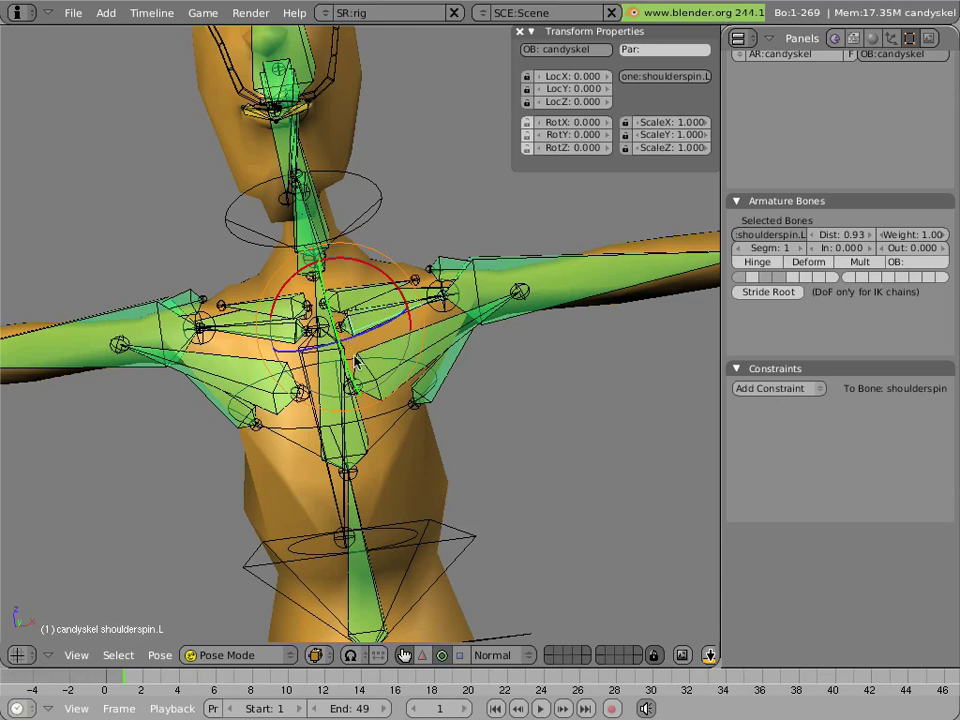
- Add armature layer 16 to the displayed layers and select the traptarg.L helper bone near the left shoulder
scroll(784, 193, up, 5)
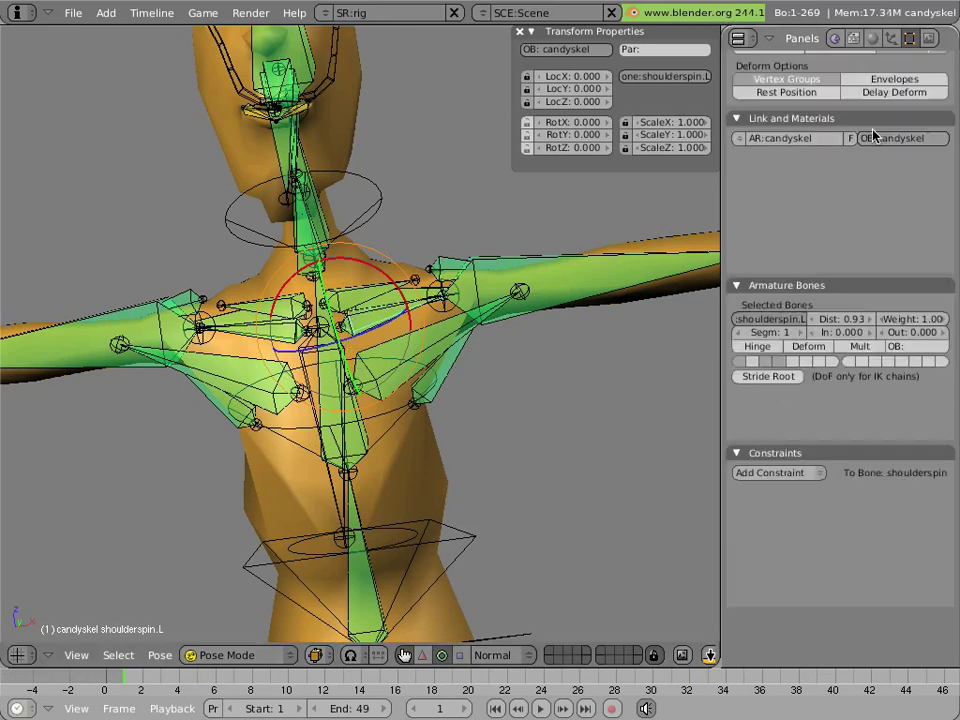
click(940, 130)
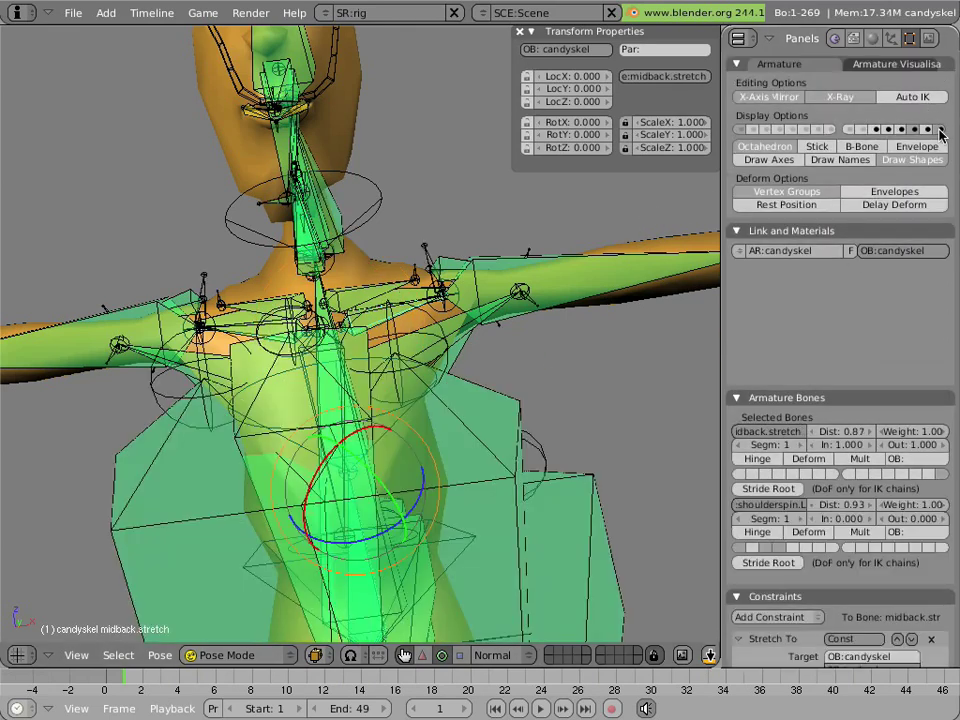
right_click(537, 303)
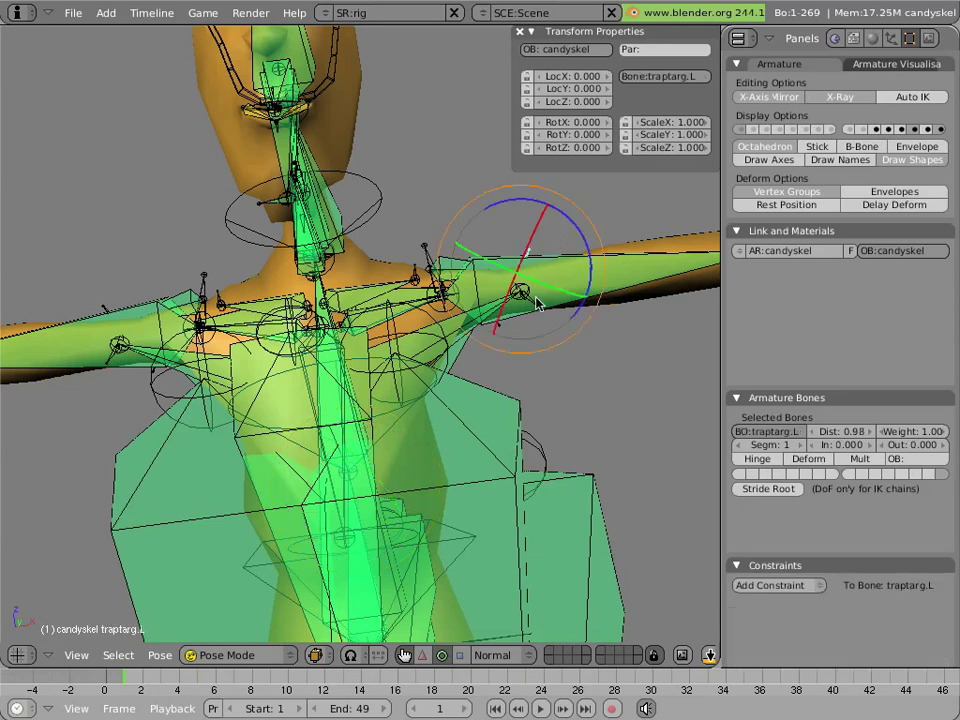
- Display only armature layers 14 and 3, hiding the control and helper bones
click(912, 130)
click(773, 130)
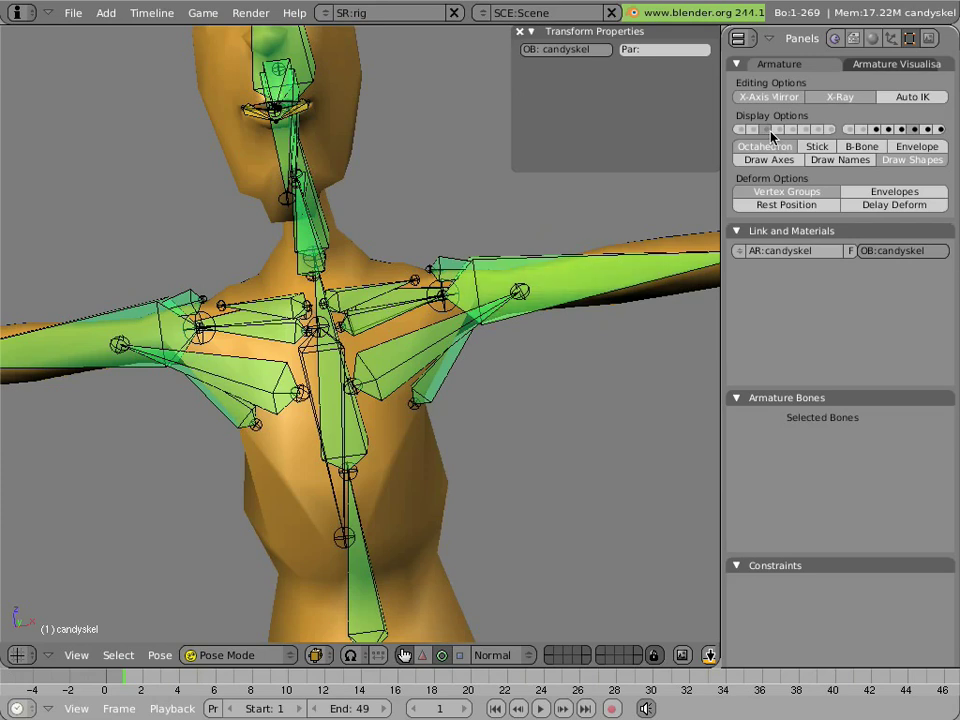
scroll(570, 249, down, 3)
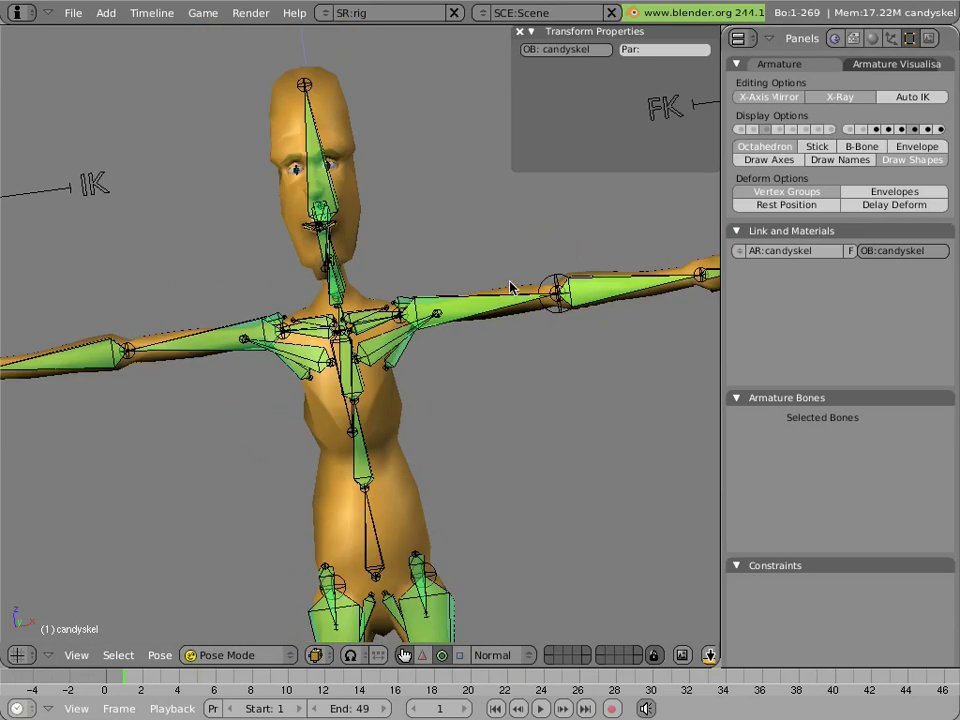
- Try rotating the toparm.L bone from two viewing angles to test the shoulder deform bones, cancelling each rotation
right_click(492, 305)
key(r)
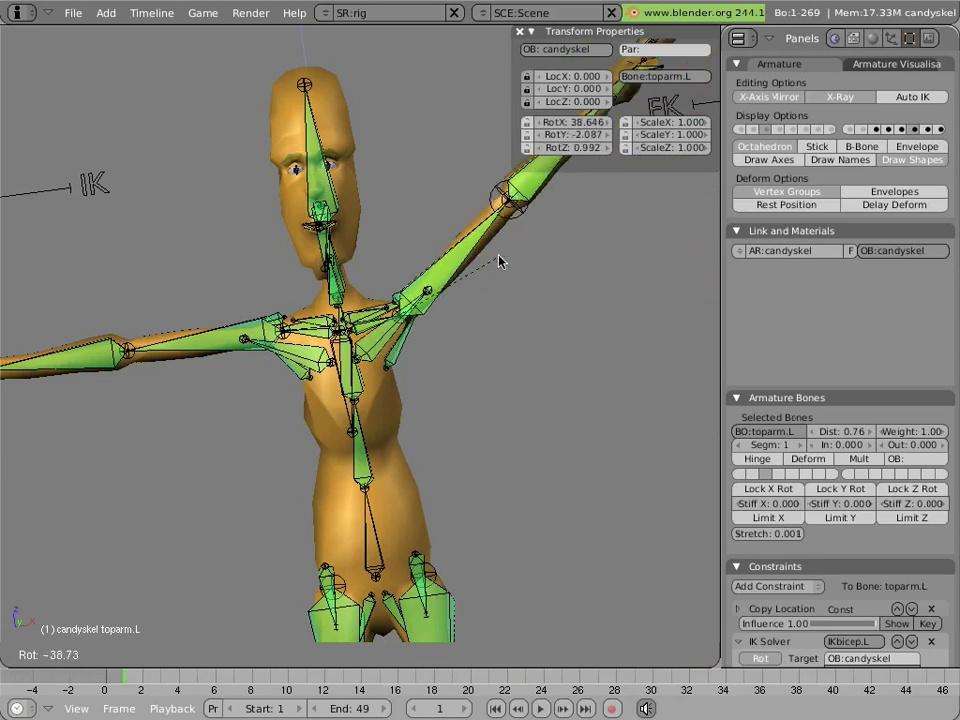
key(Escape)
middle_drag(527, 291, 307, 268)
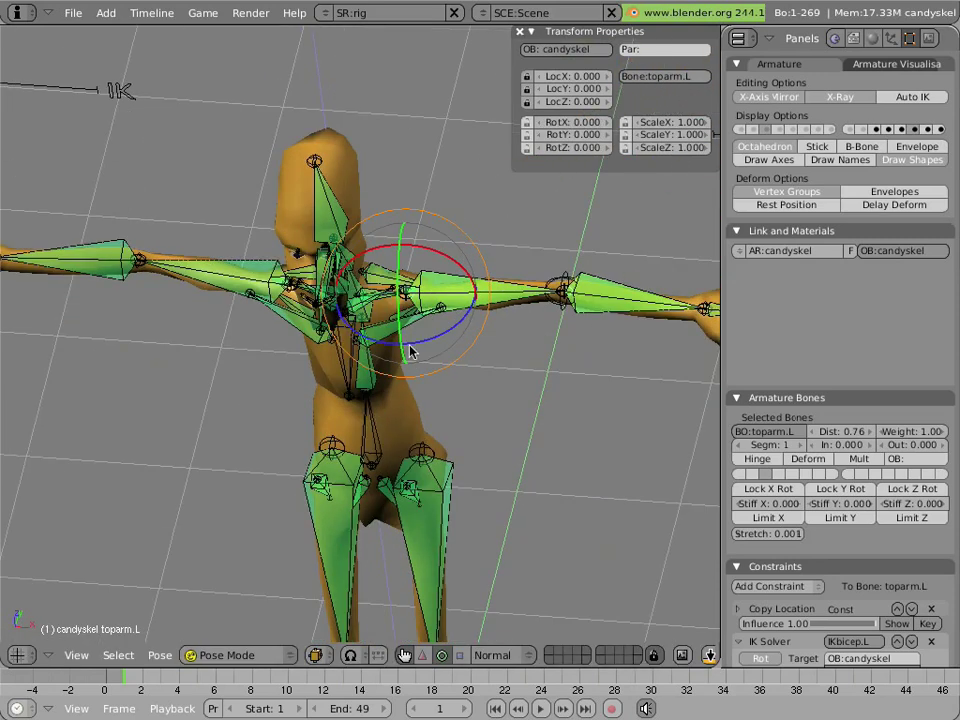
key(r)
key(Escape)
- Select the neckGEO and nekbot deform bones in the side view of the neck to examine their constraints
middle_drag(340, 366, 303, 348)
key(KP_3)
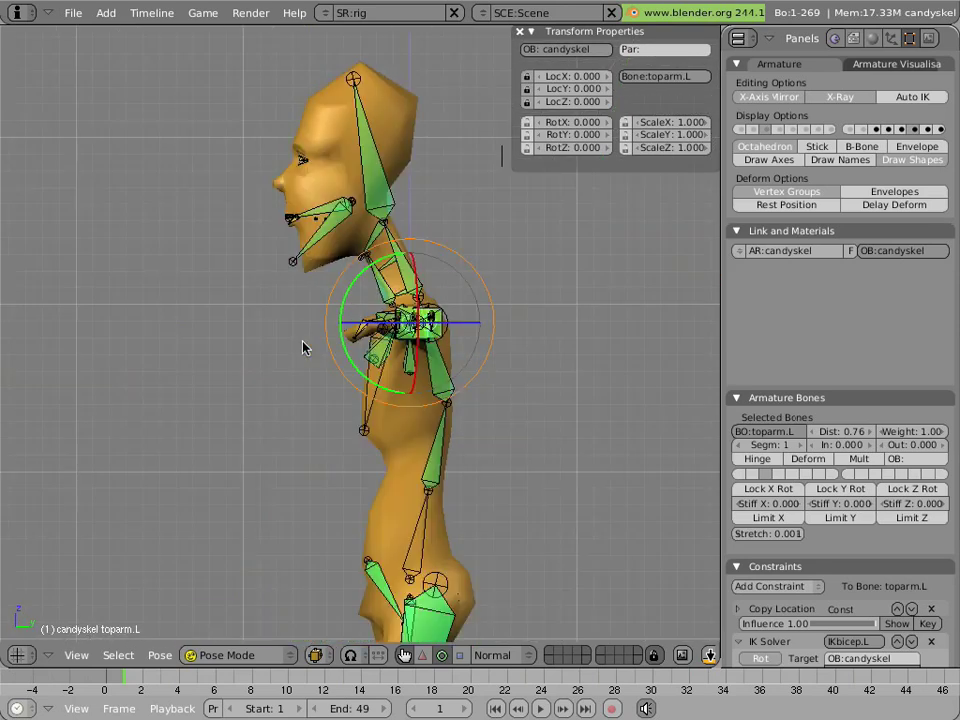
scroll(303, 348, up, 5)
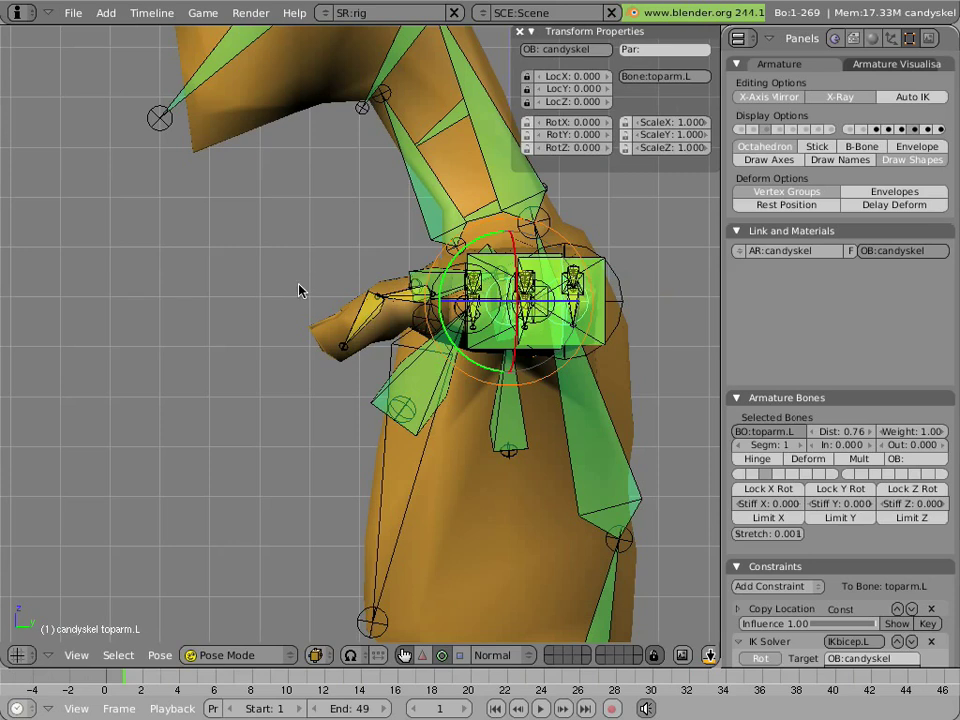
shift+middle_drag(328, 229, 229, 362)
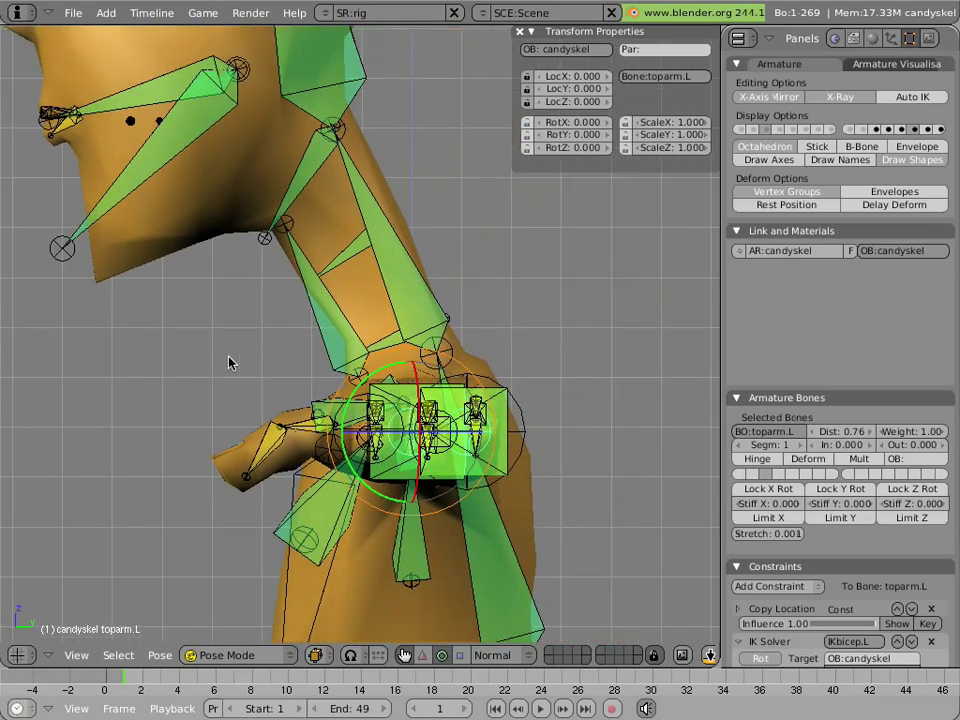
right_click(371, 289)
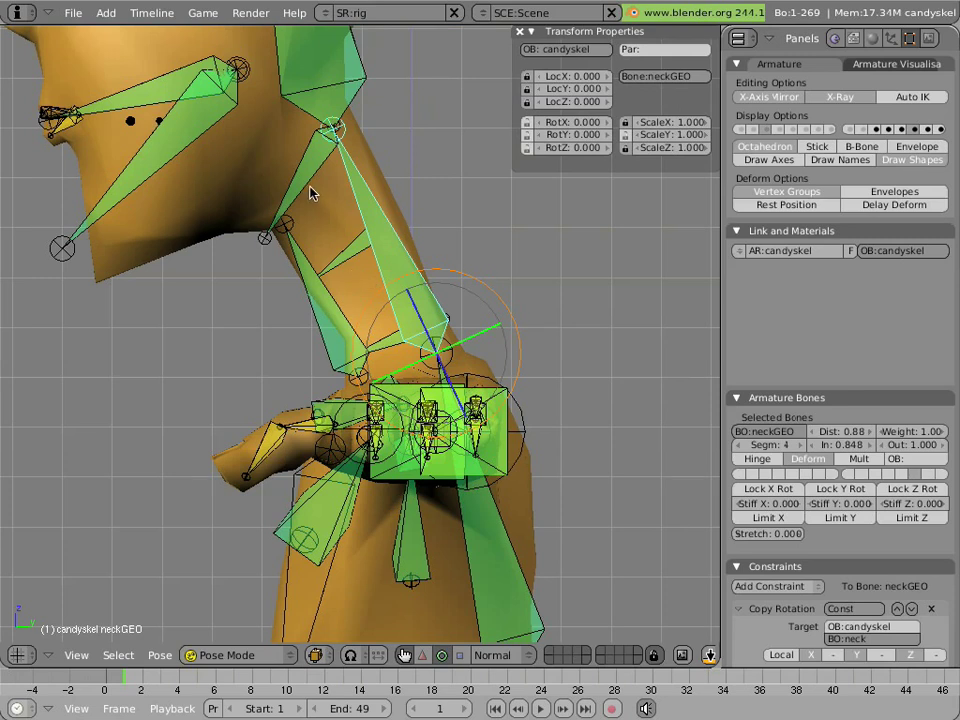
right_click(348, 268)
right_click(383, 356)
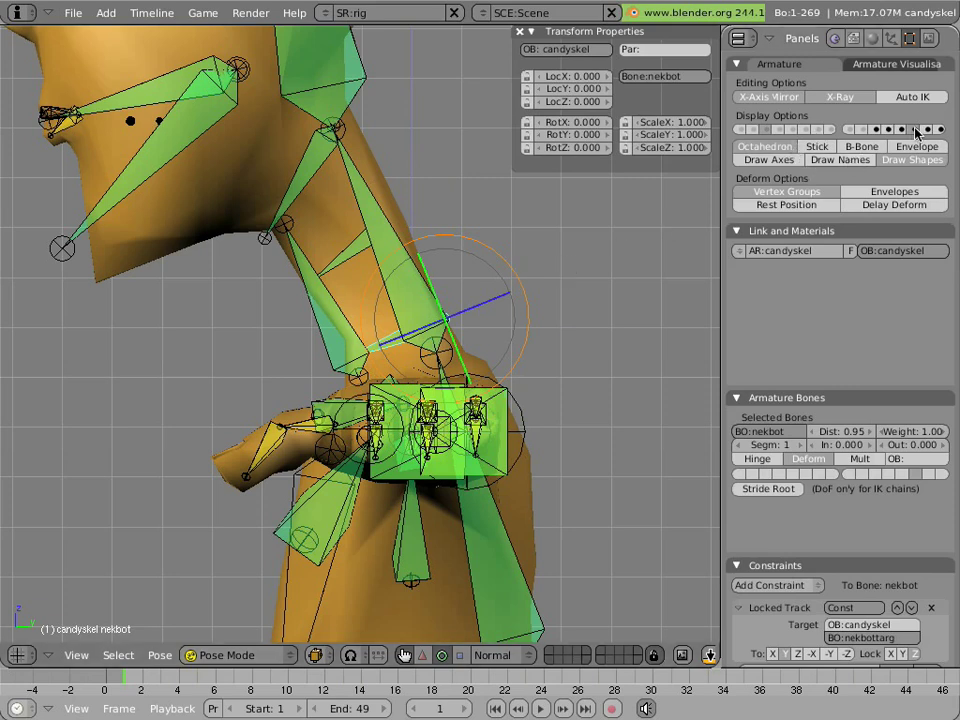
- Add layer 16 to the display, examine the neckfront bone's Stretch To constraint and select its target bone neckfronttarg
shift+click(945, 129)
shift+right_click(253, 333)
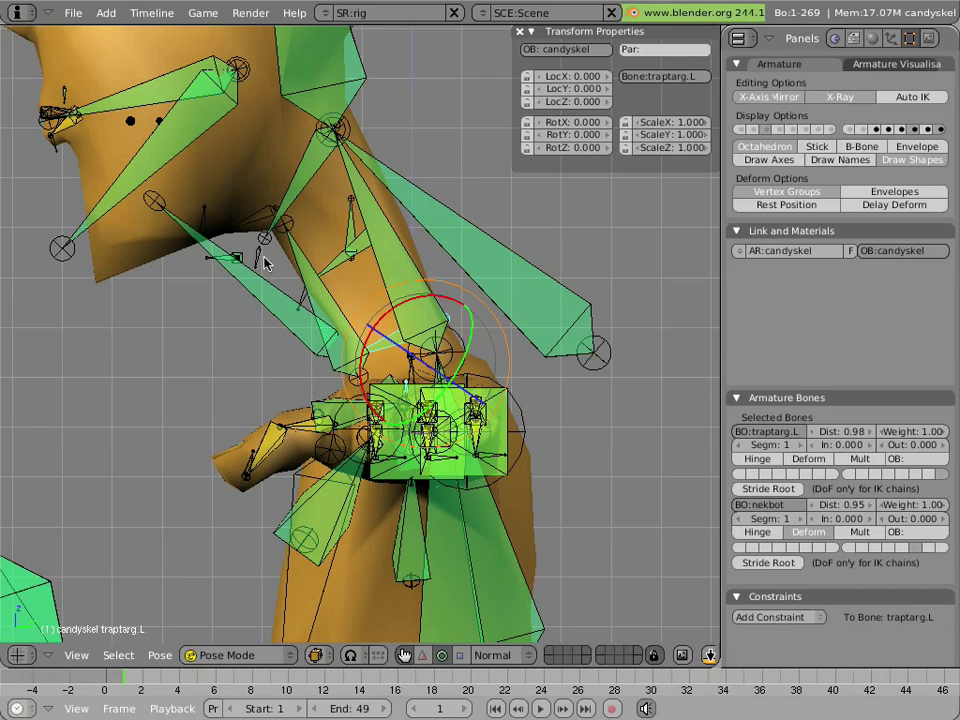
right_click(198, 193)
right_click(343, 313)
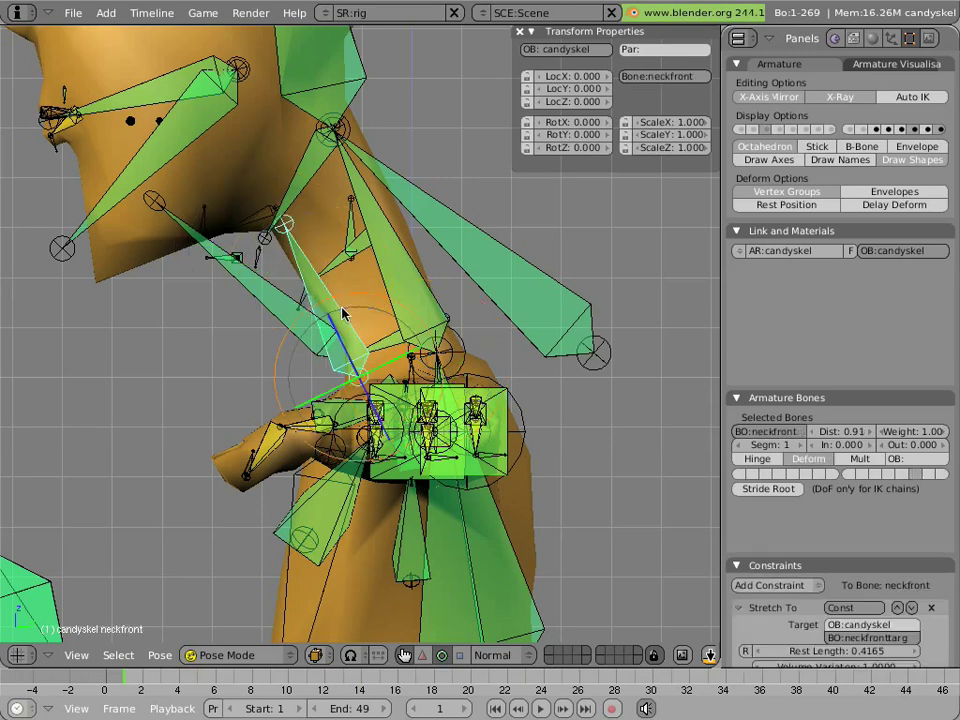
scroll(739, 568, down, 3)
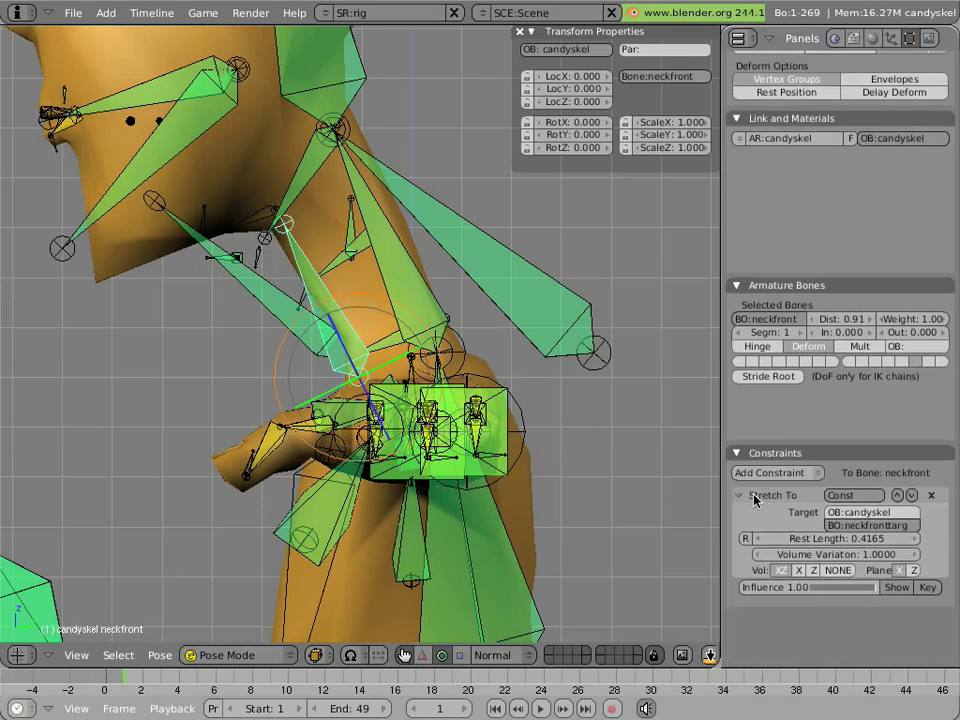
right_click(263, 226)
right_click(263, 227)
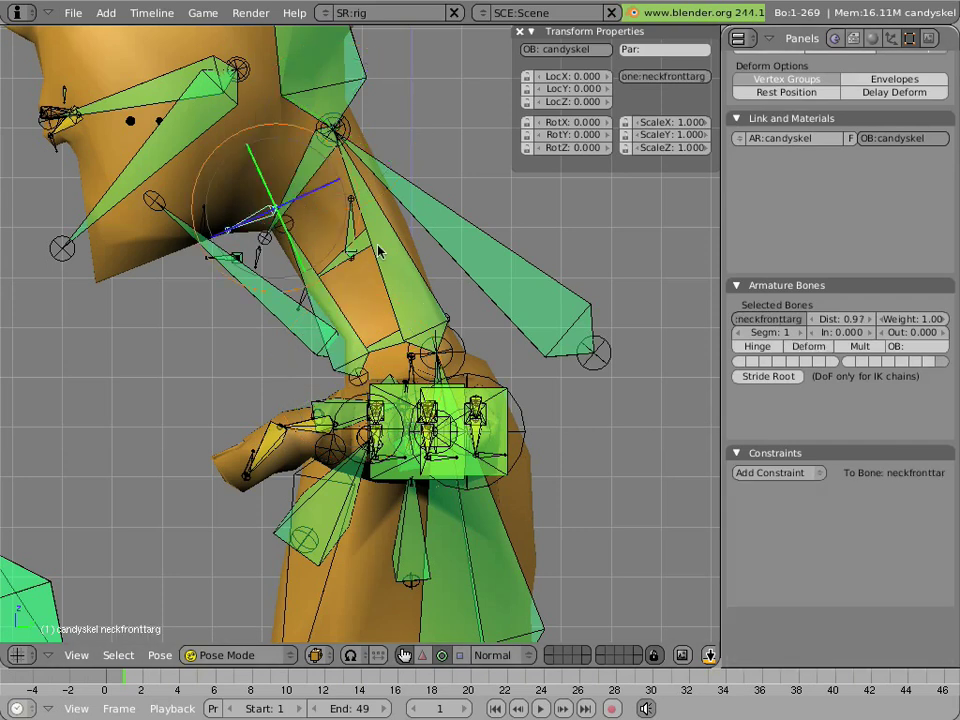
- Try moving and rotating the jaw deform bone to test how the front neck bones follow, cancelling both transforms
right_click(153, 188)
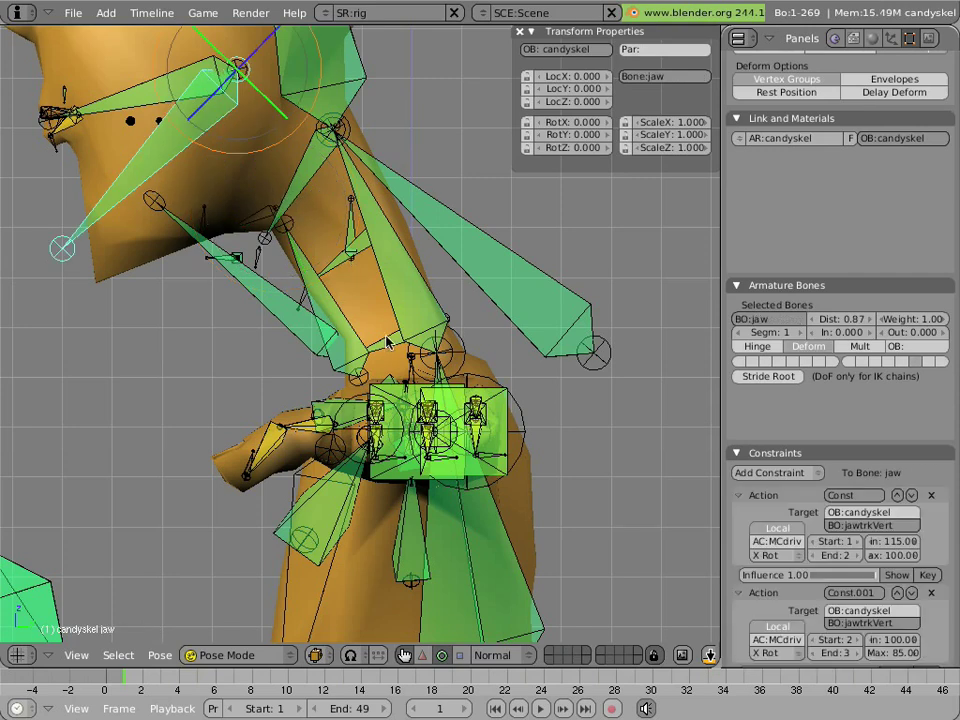
key(g)
key(Escape)
key(r)
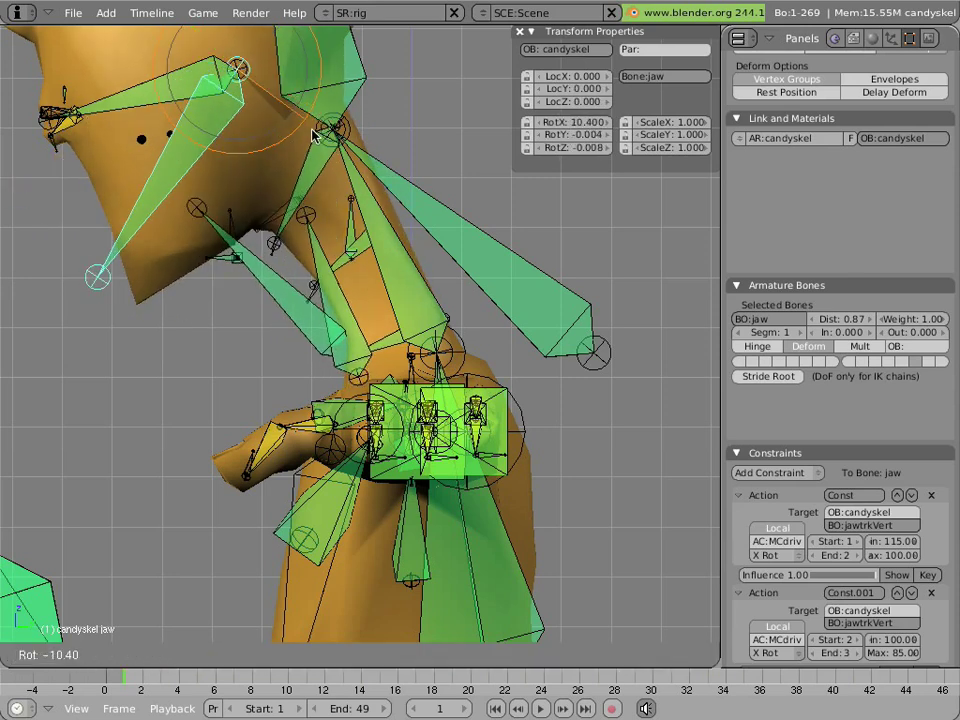
key(Escape)
- Select the neckGEO deform bone and add the layer 1 control bones to the display
right_click(380, 213)
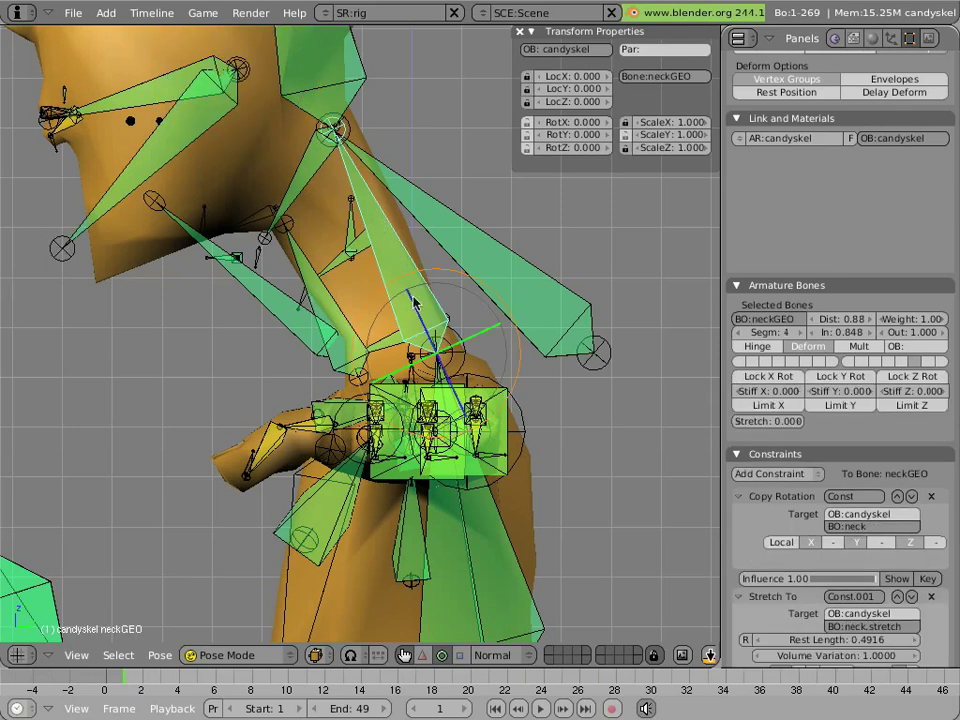
scroll(815, 220, up, 2)
scroll(813, 219, up, 1)
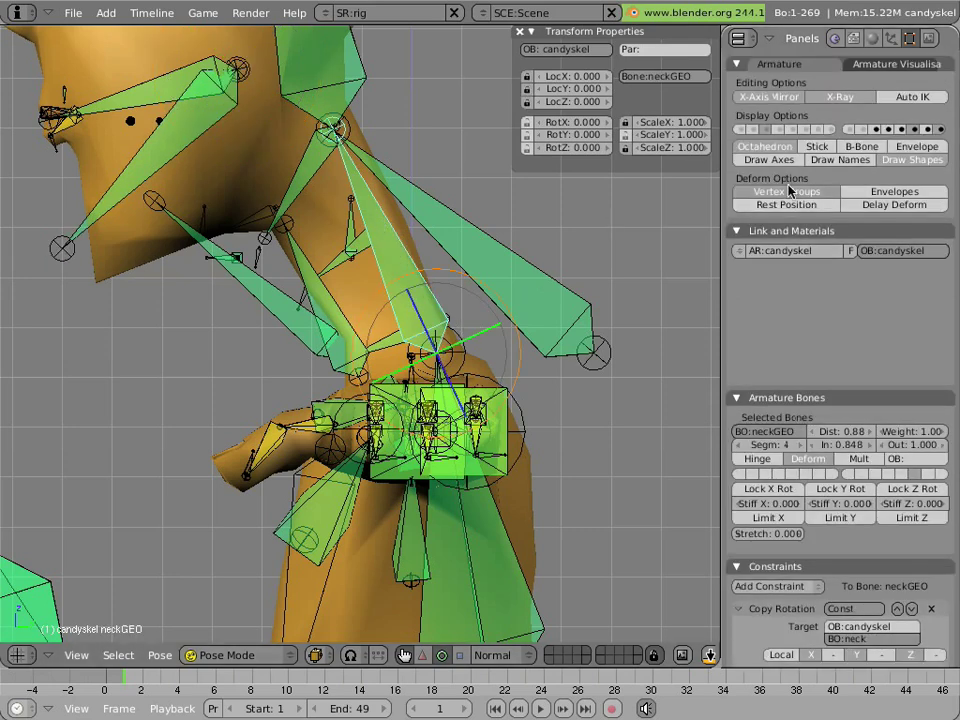
click(741, 130)
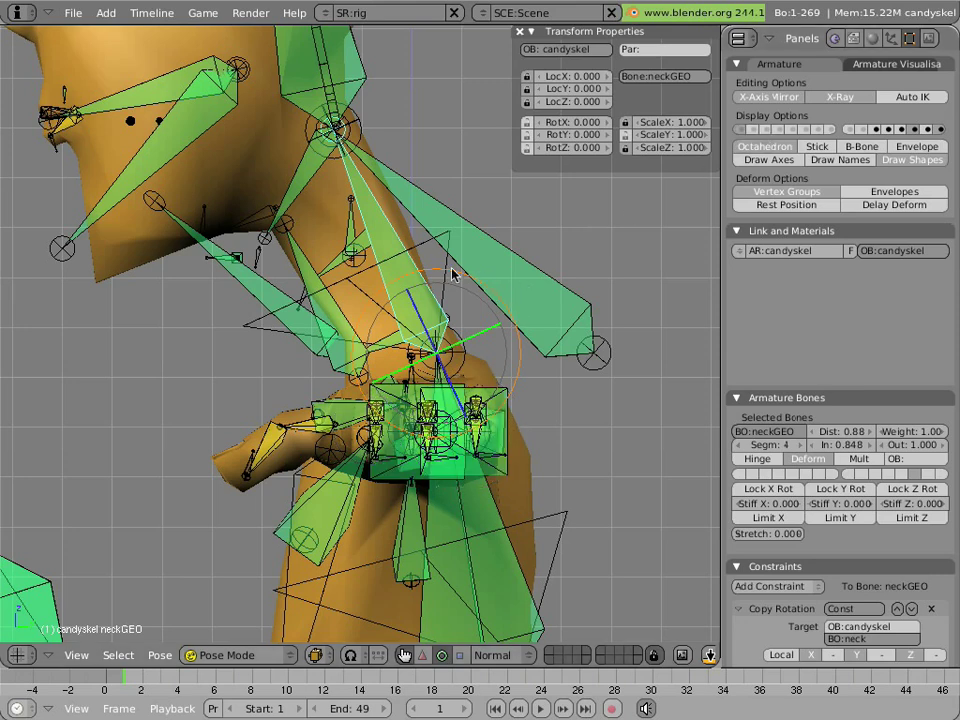
- Try rotating the neck control bone and the head control bone in turn, cancelling each rotation
right_click(430, 248)
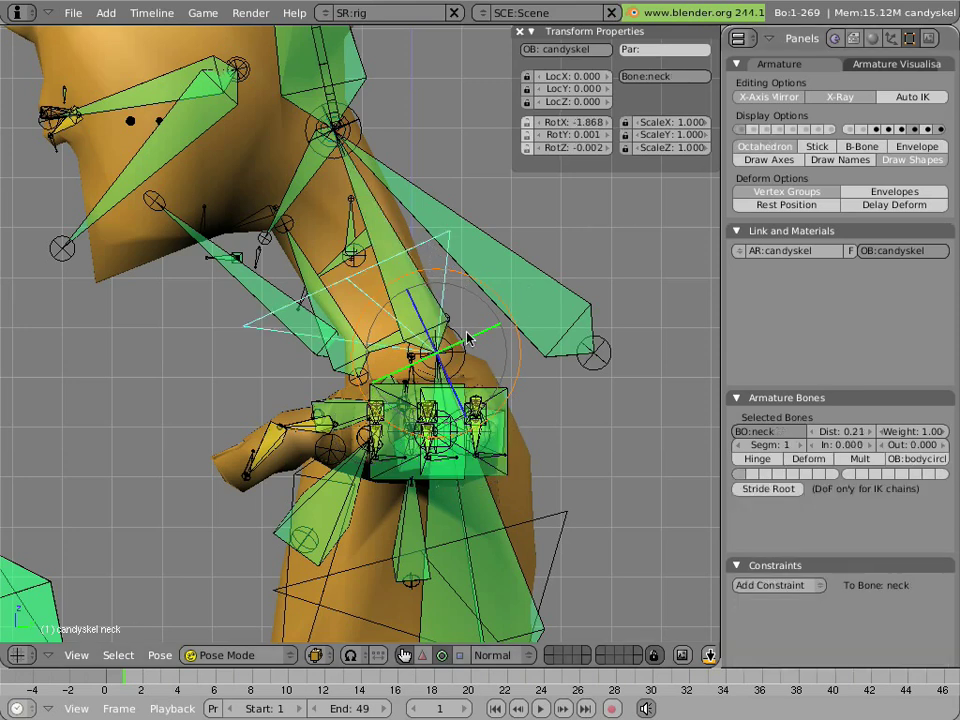
key(r)
key(Escape)
right_click(383, 116)
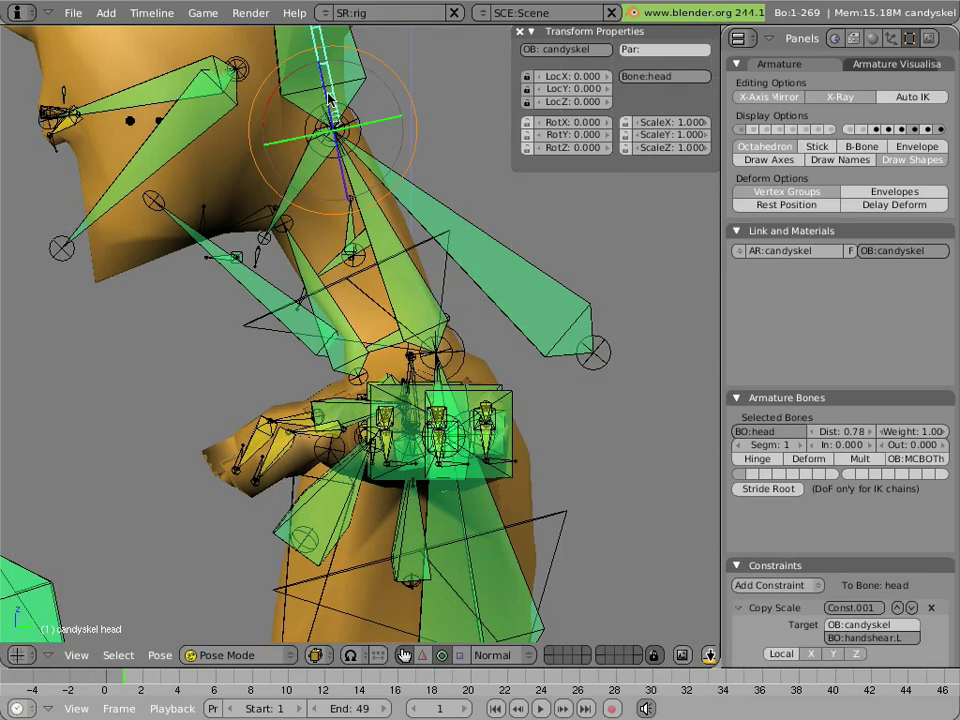
drag(383, 116, 411, 93)
key(Escape)
- Select the groin.L and groin.R deform bones at the pelvis to examine their Stretch To constraints
scroll(458, 261, down, 5)
middle_drag(460, 330, 315, 301)
scroll(330, 300, up, 5)
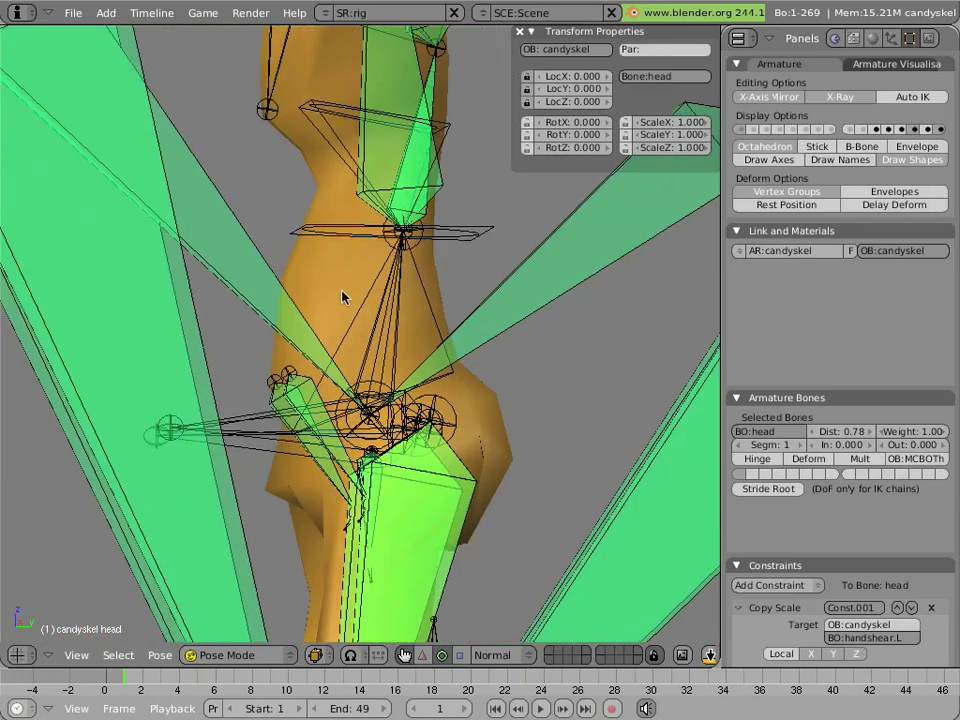
right_click(283, 375)
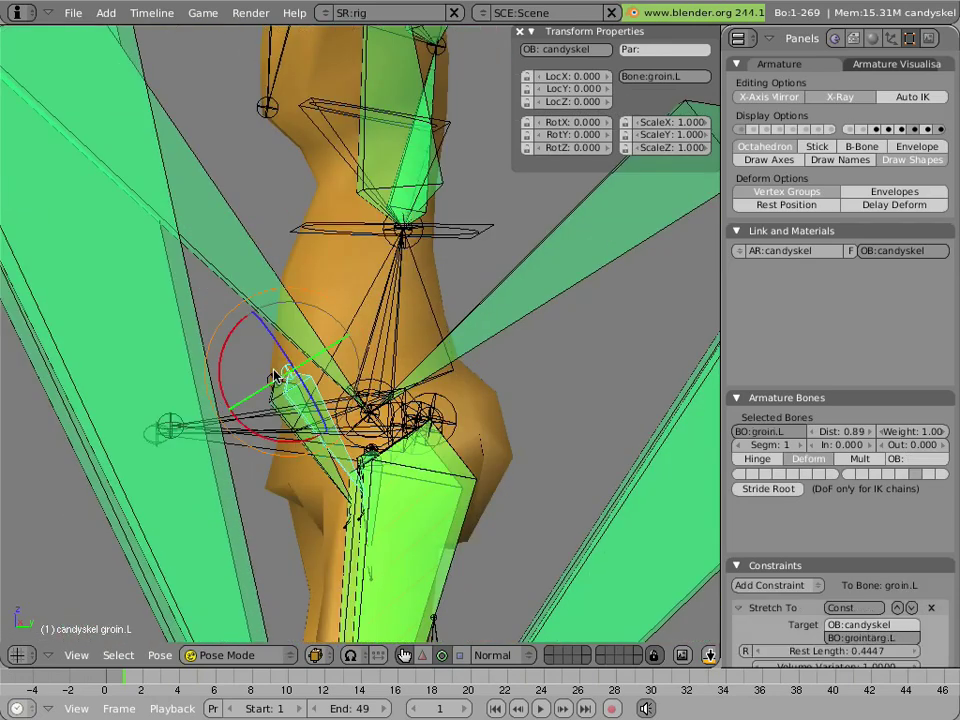
right_click(275, 376)
- Select the legplane.L and legplane.R helper bones in front of the pelvis to review their settings
middle_drag(278, 378, 456, 413)
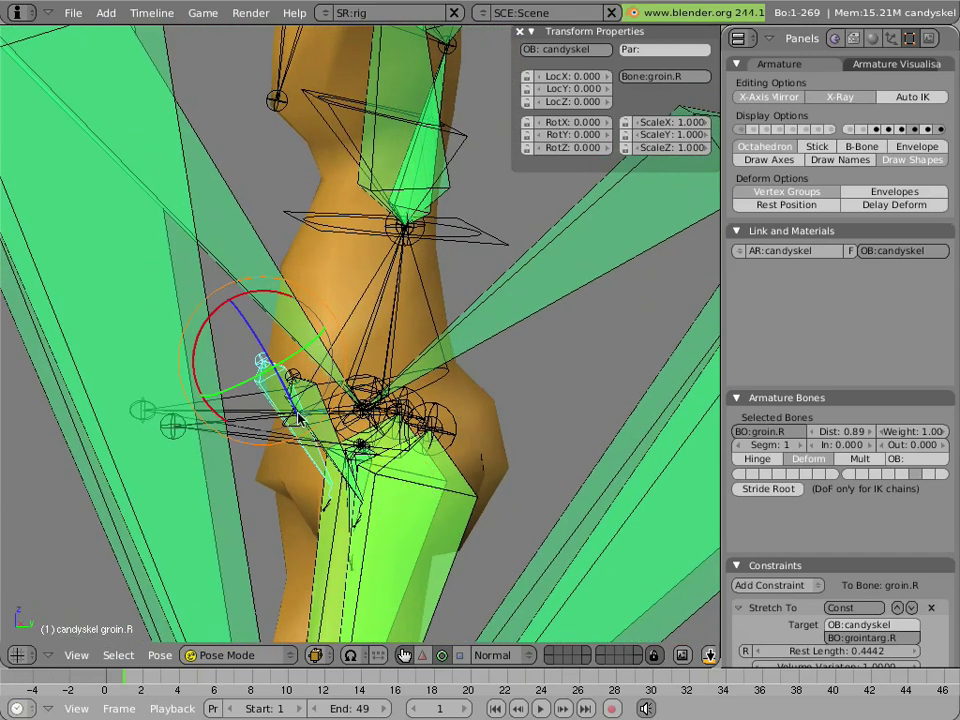
middle_drag(137, 313, 124, 413)
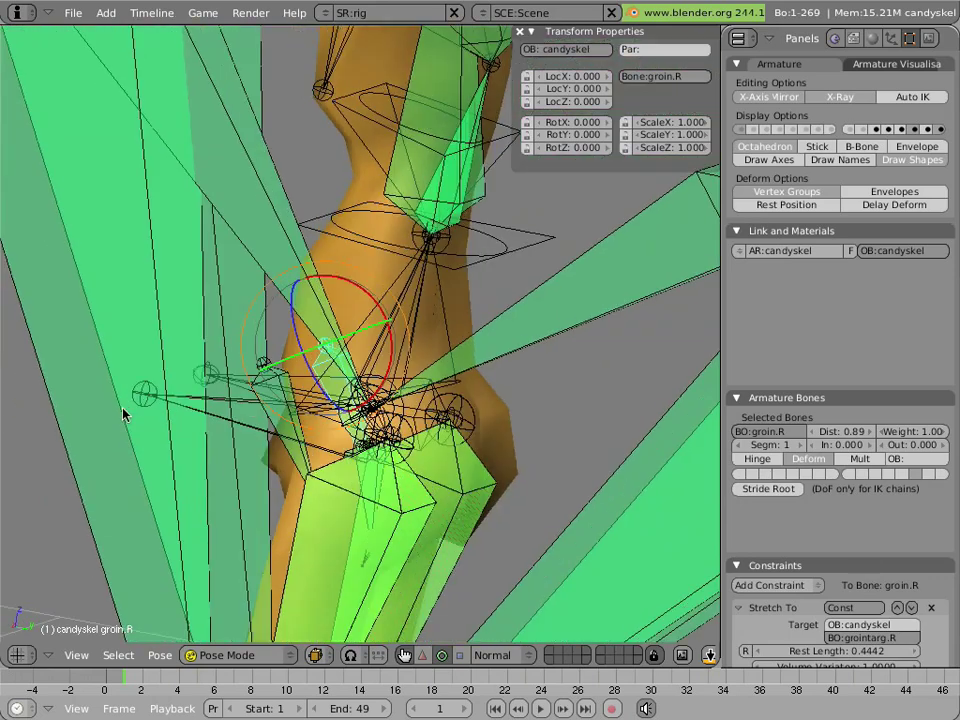
right_click(237, 406)
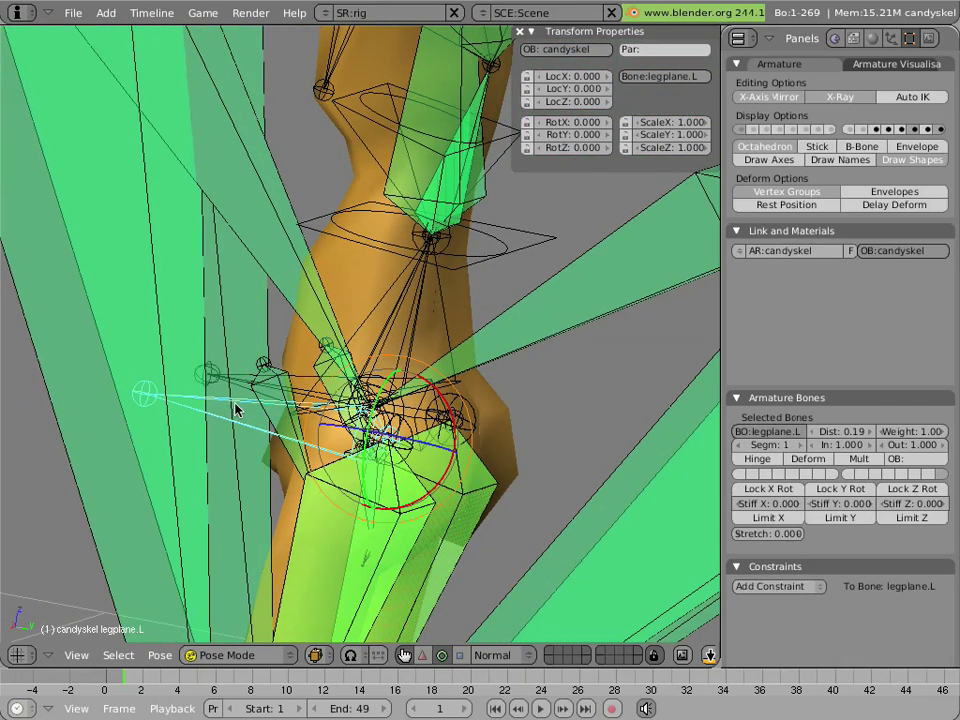
right_click(232, 378)
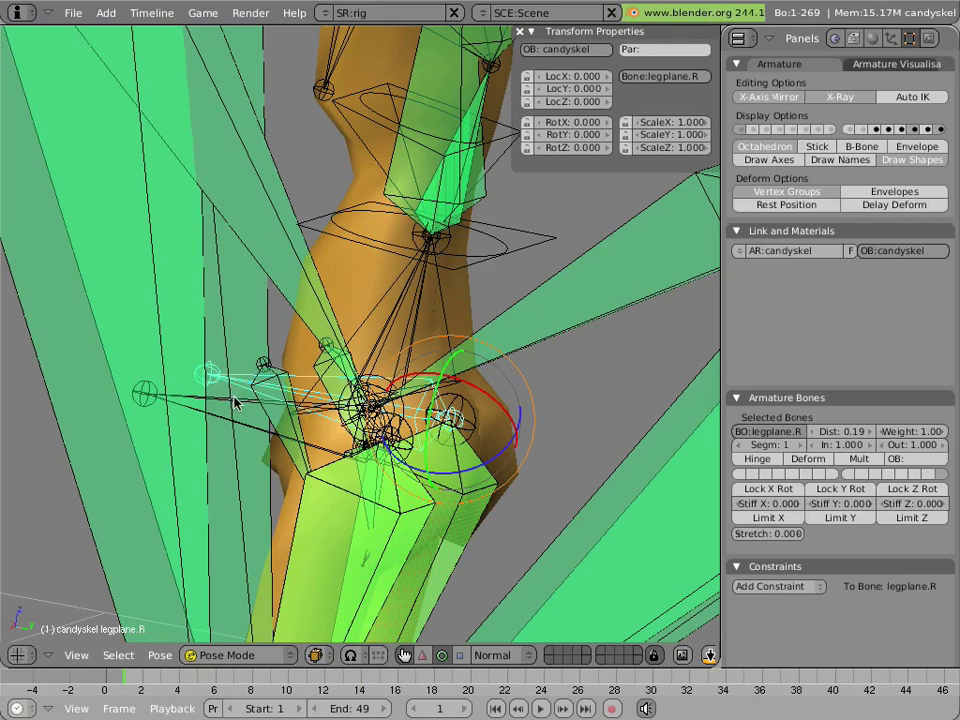